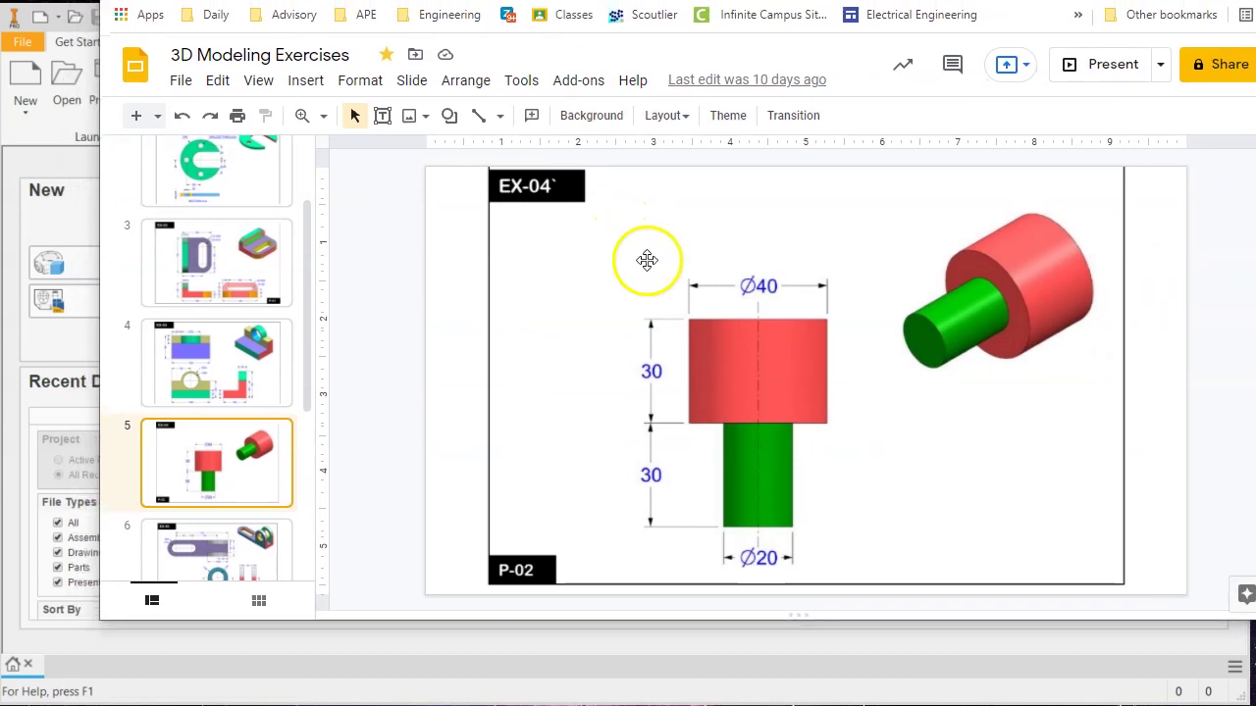
Step: Review the EX-01 to EX-04 exercise slides, ending on the EX-04 stepped cylinder
left_click(273, 392)
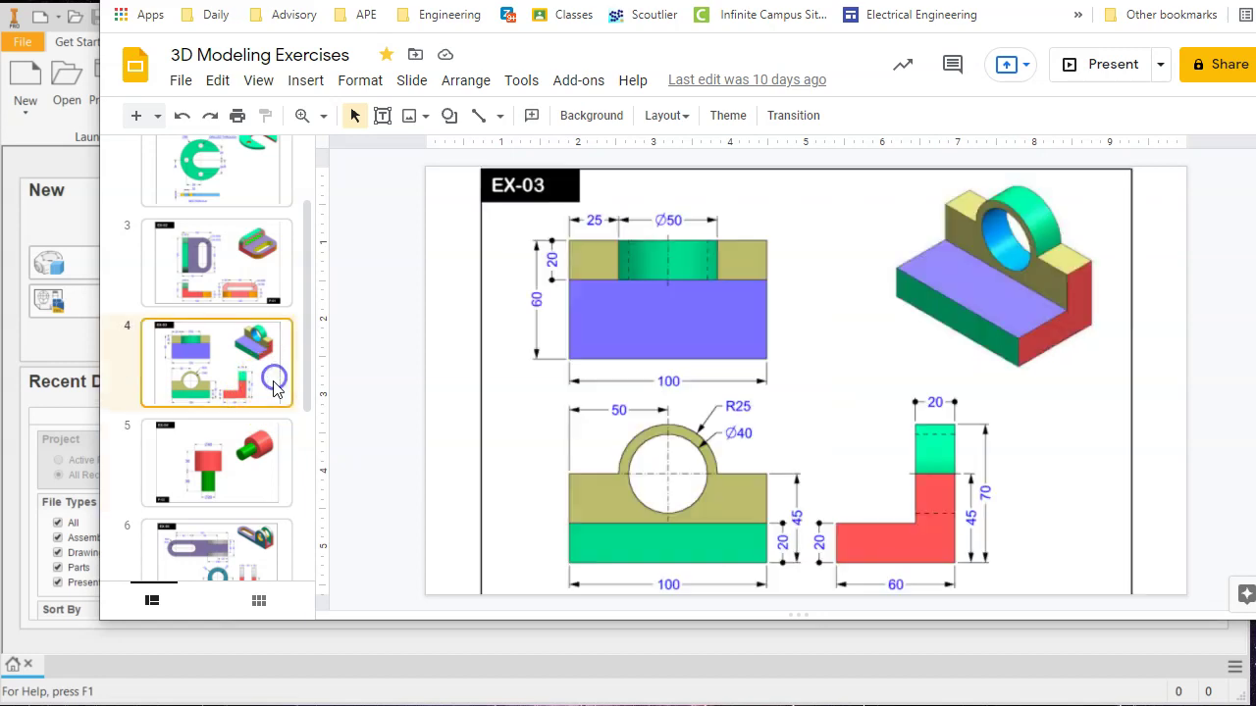
left_click(225, 172)
scroll(232, 331, "up", 1)
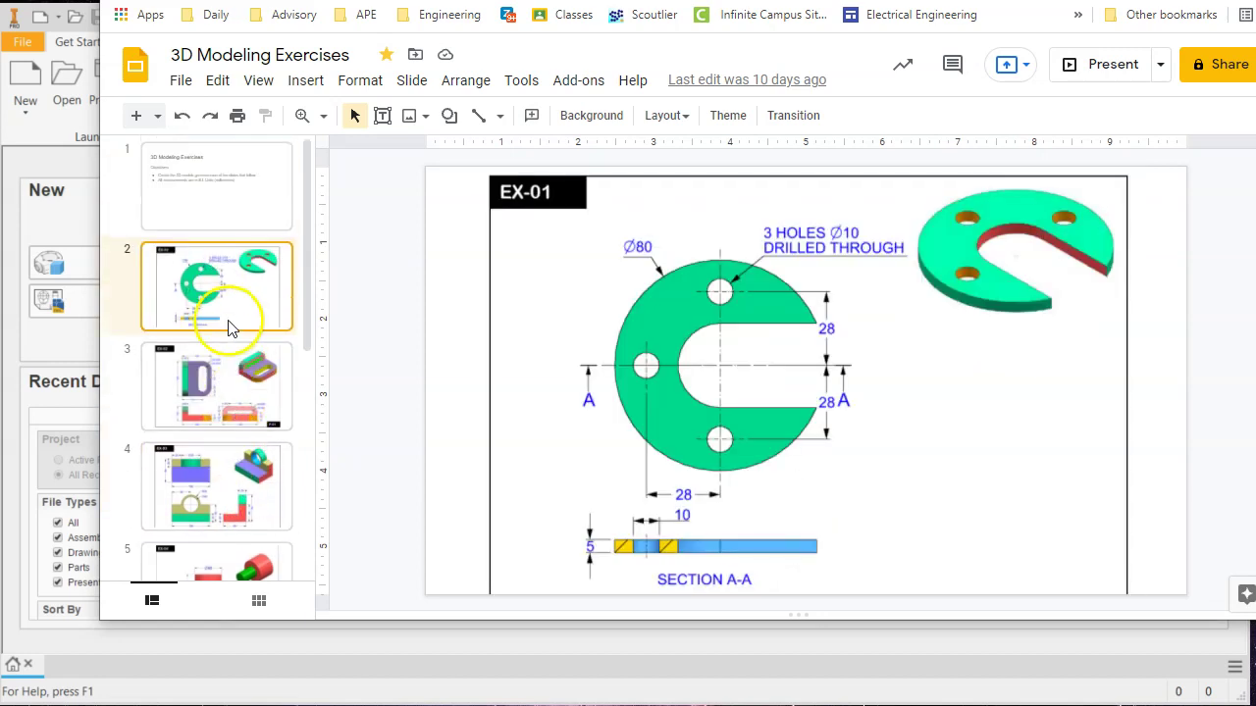
left_click(224, 406)
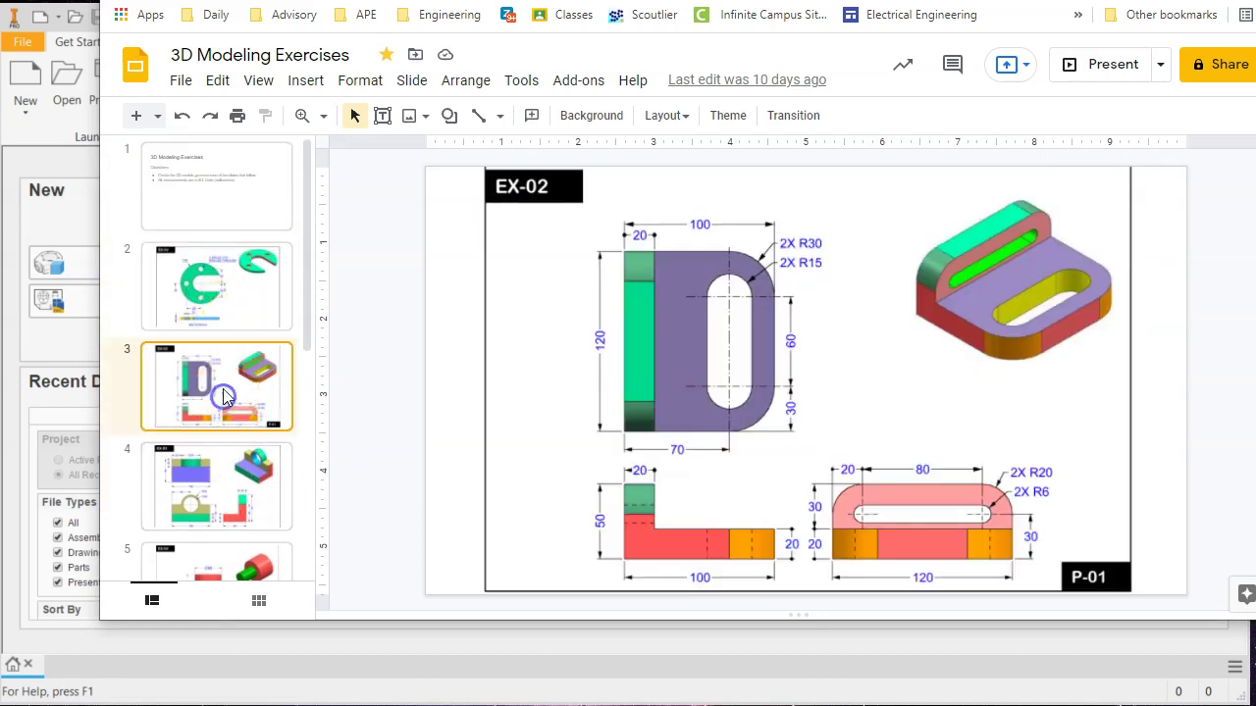
left_click(262, 485)
scroll(257, 467, "down", 1)
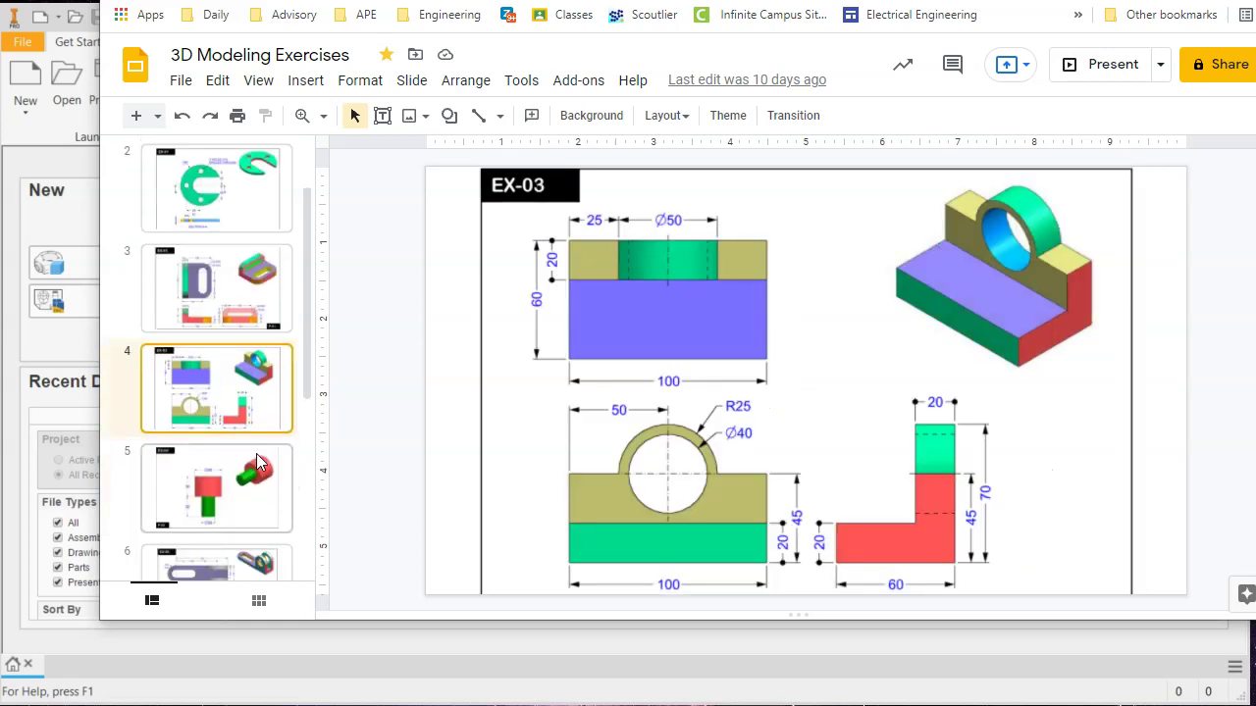
left_click(271, 507)
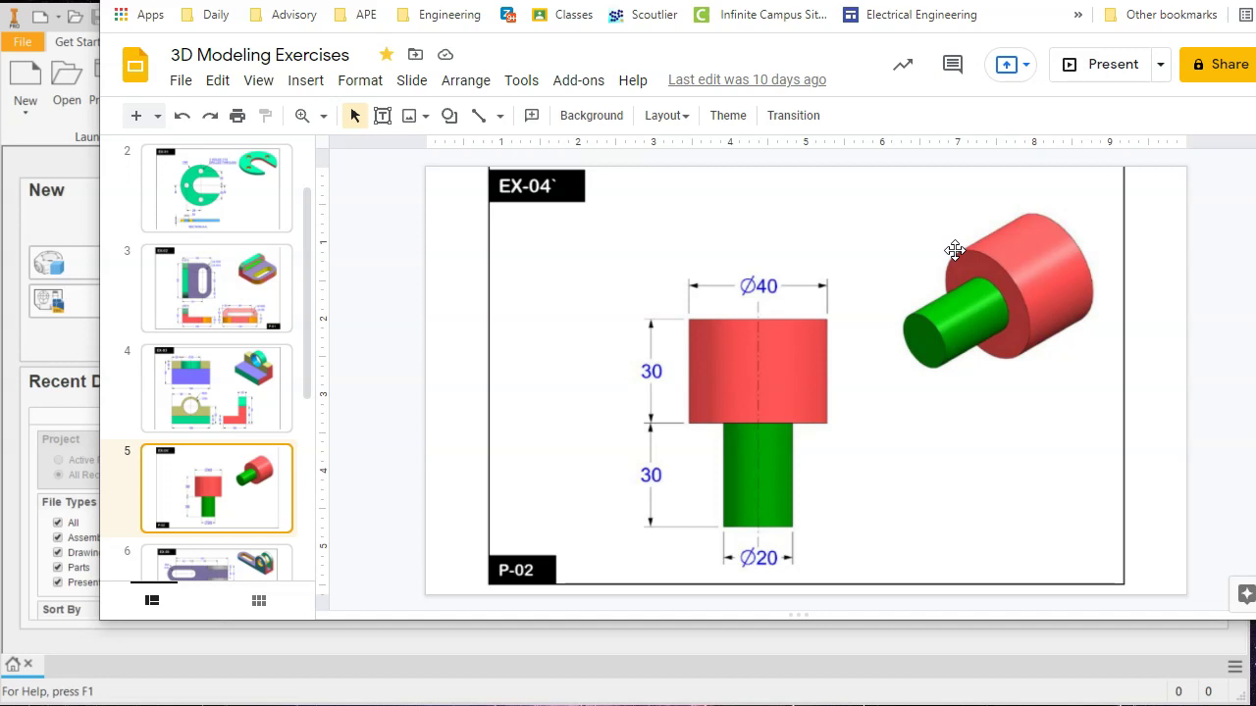
Step: Create a new part file, Part1, in Inventor from the New dropdown
left_click(530, 655)
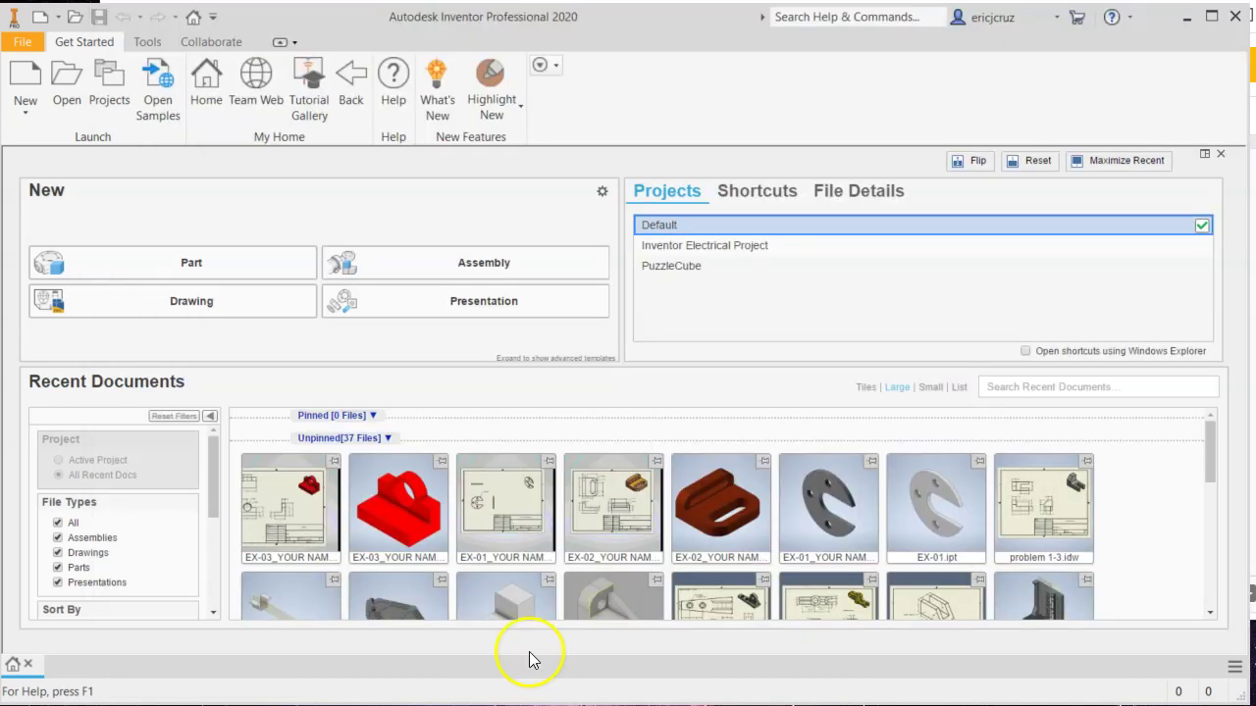
left_click(58, 19)
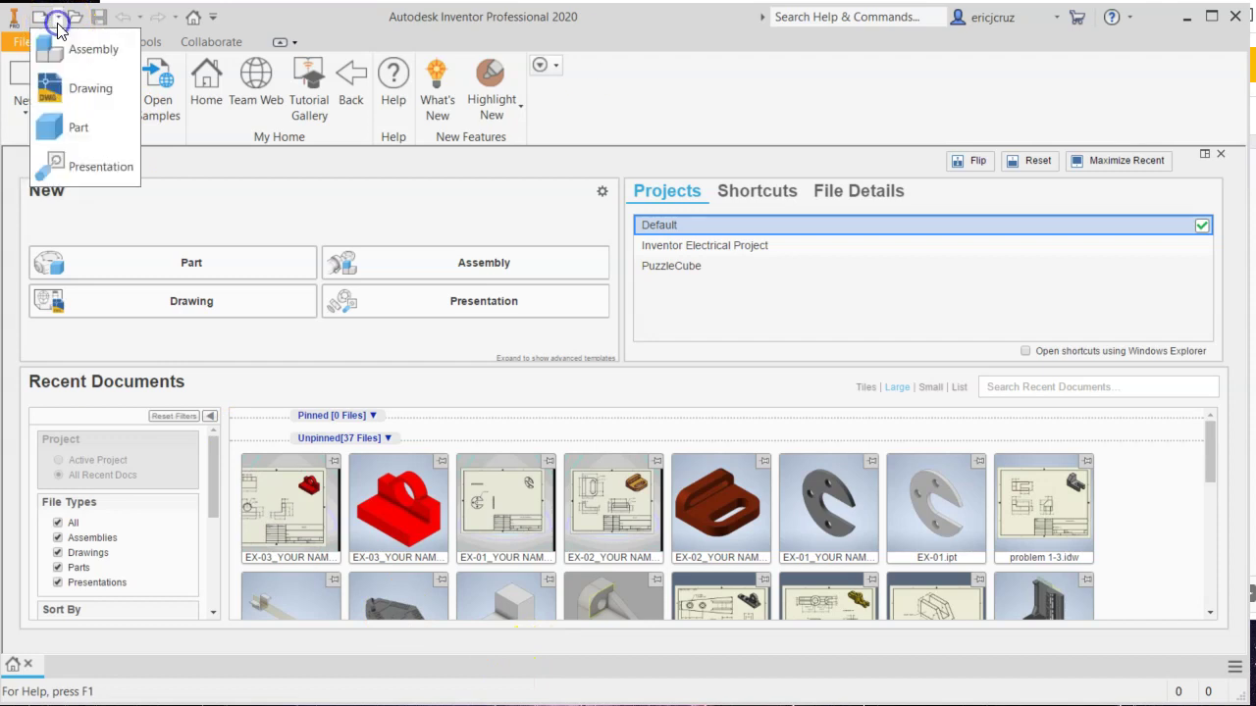
left_click(64, 132)
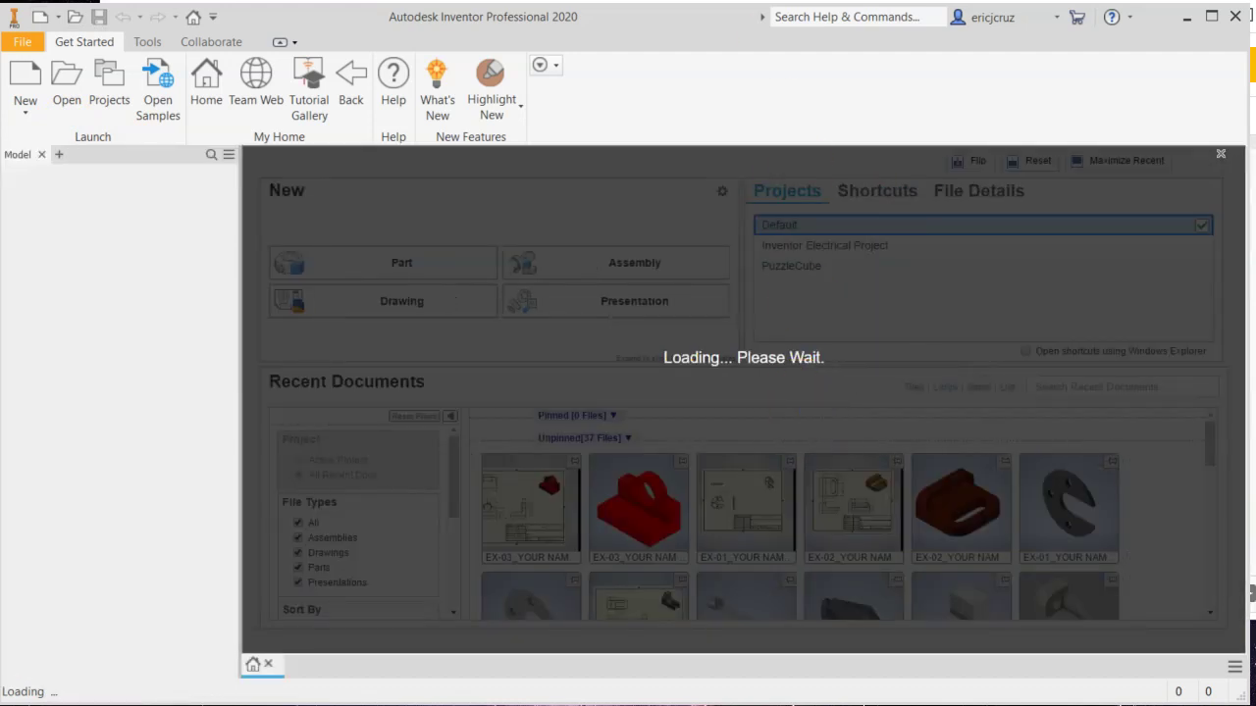
key("alt+Tab")
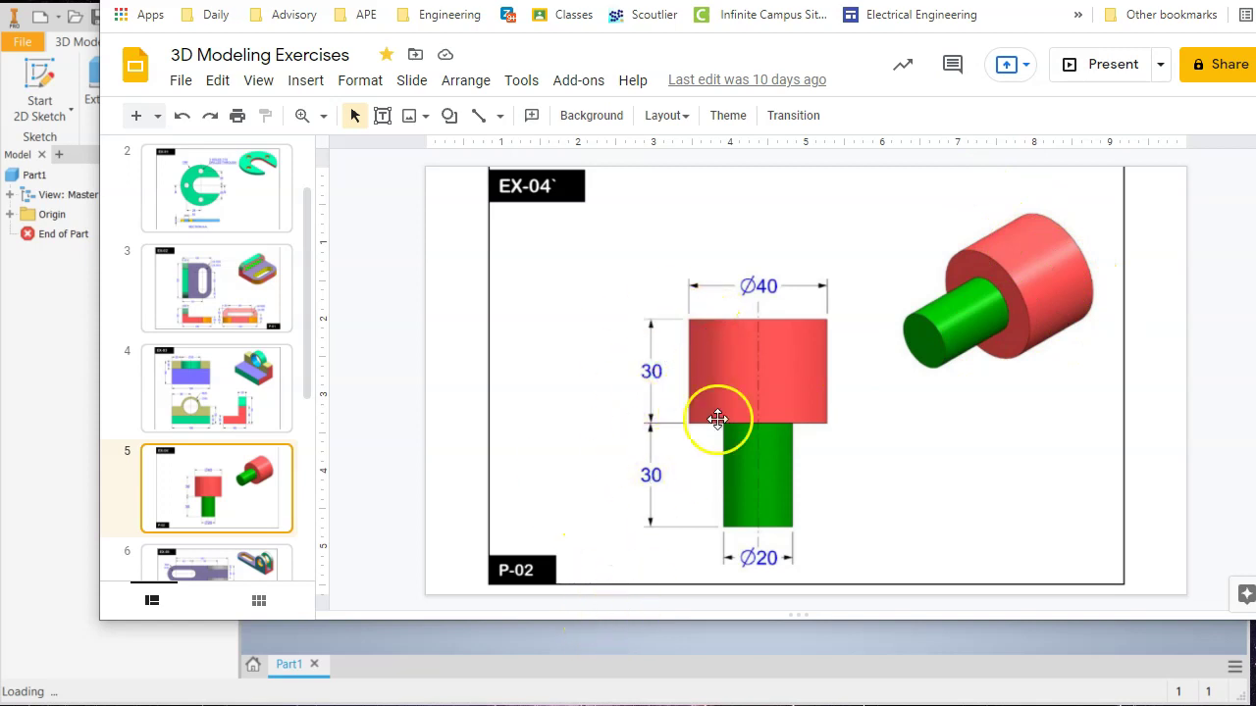
Step: Set Part1's document length unit to millimeter in Document Settings and apply it
left_click(566, 647)
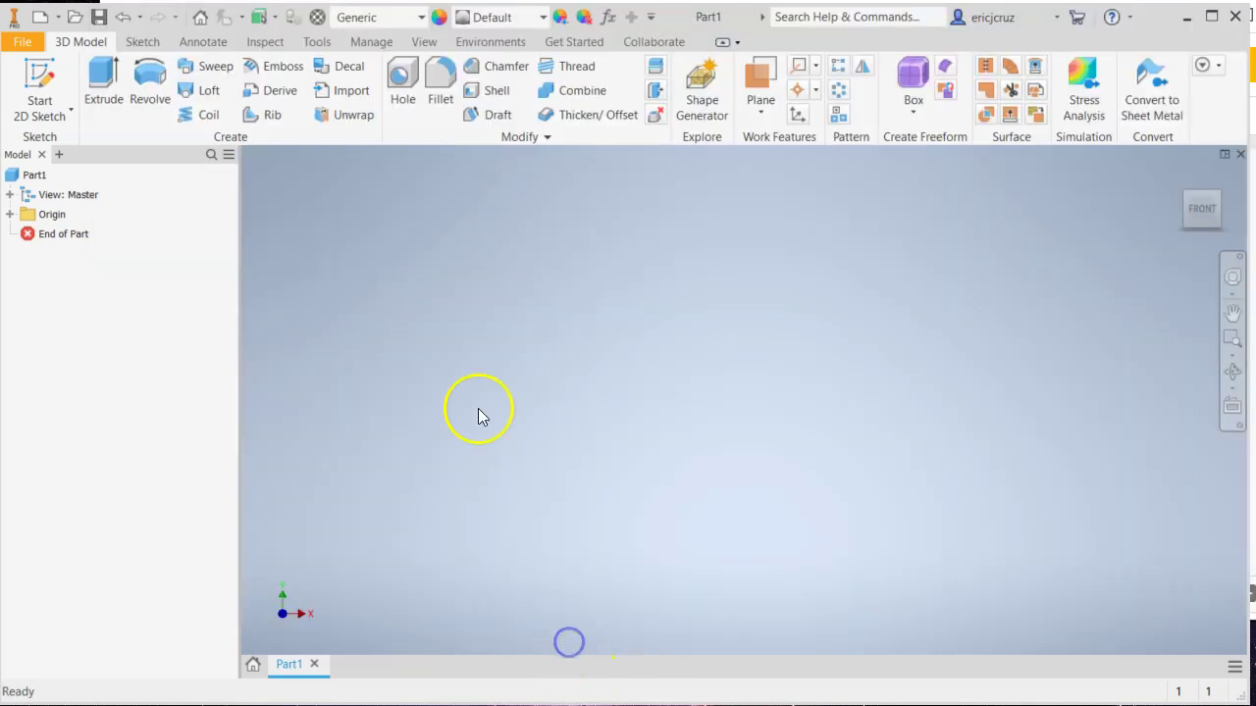
left_click(310, 43)
left_click(360, 94)
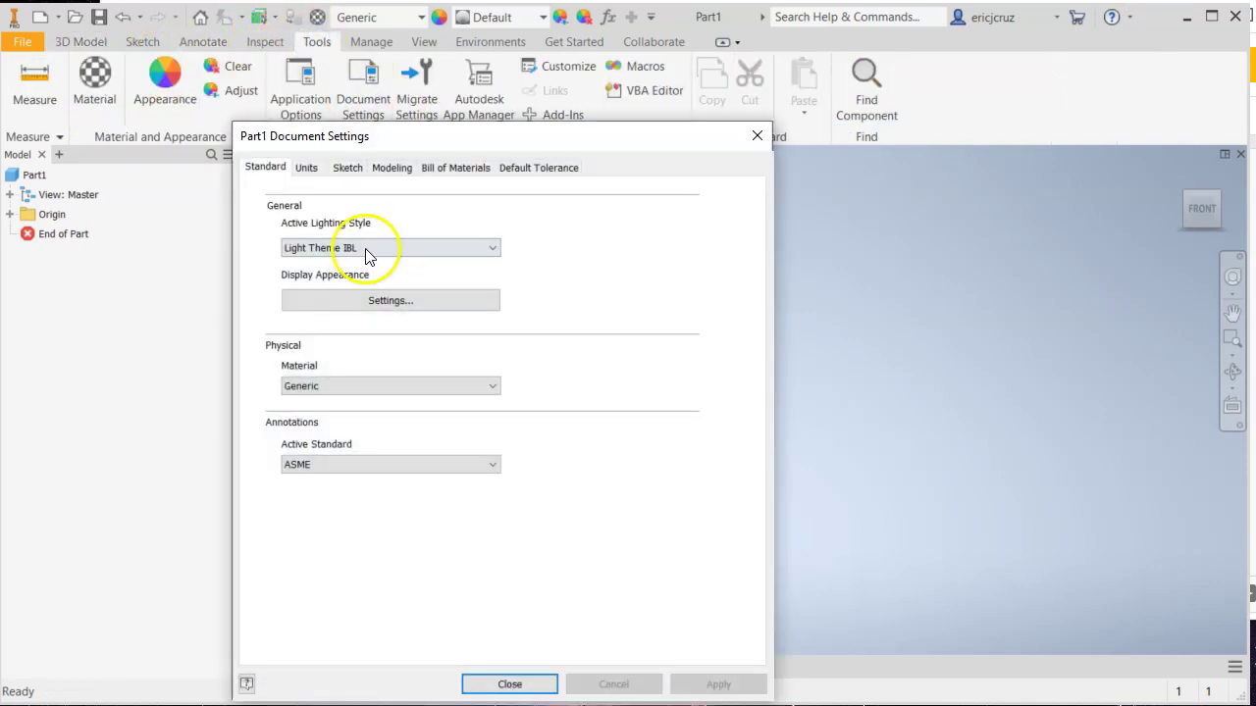
left_click(306, 168)
left_click(339, 235)
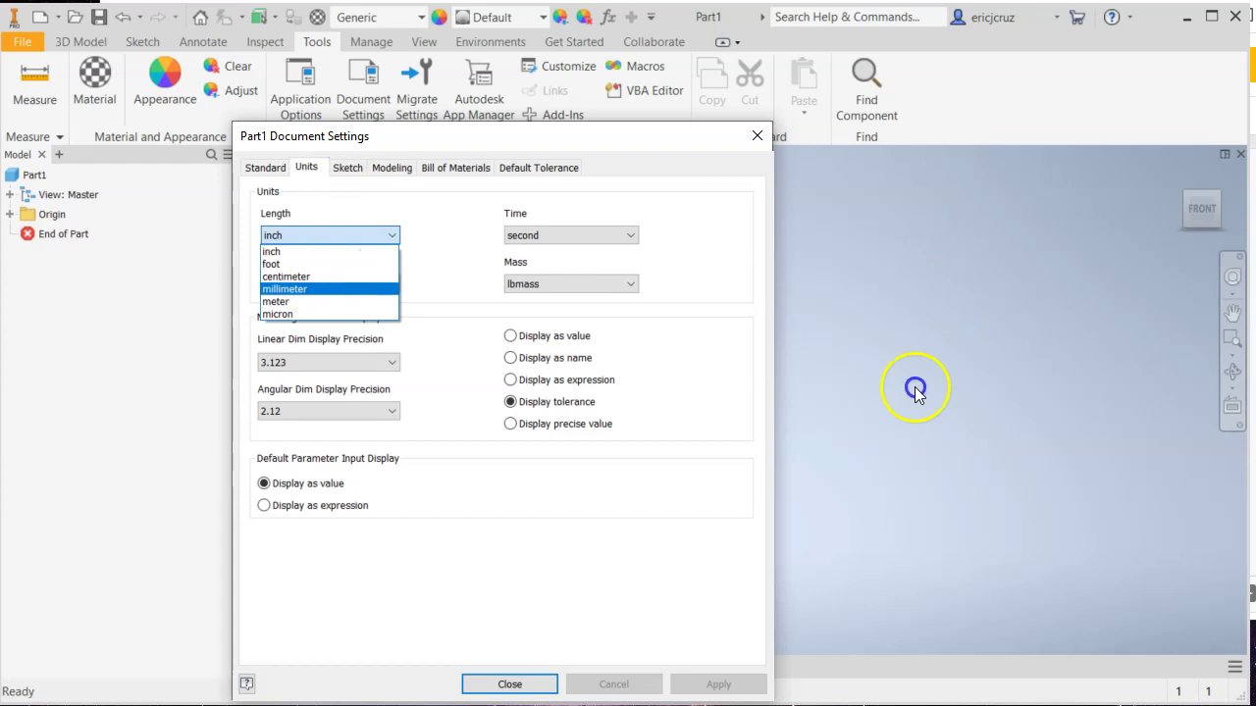
left_click(317, 288)
left_click(708, 685)
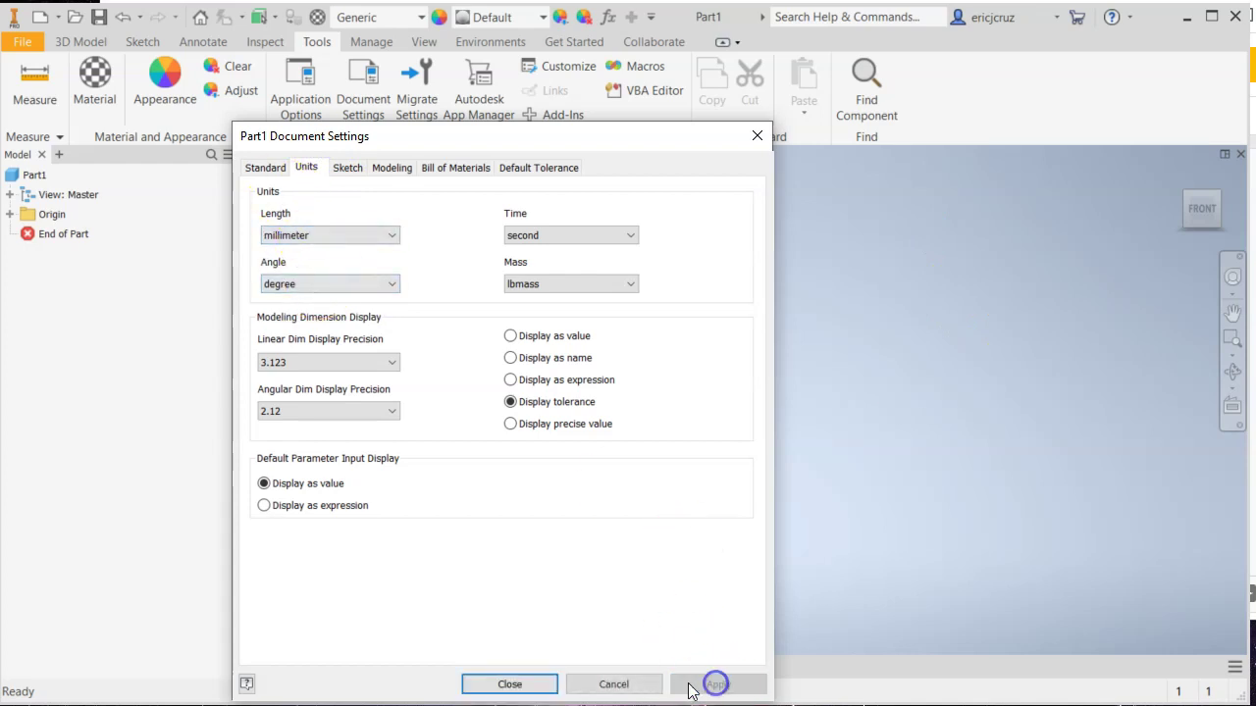
left_click(518, 683)
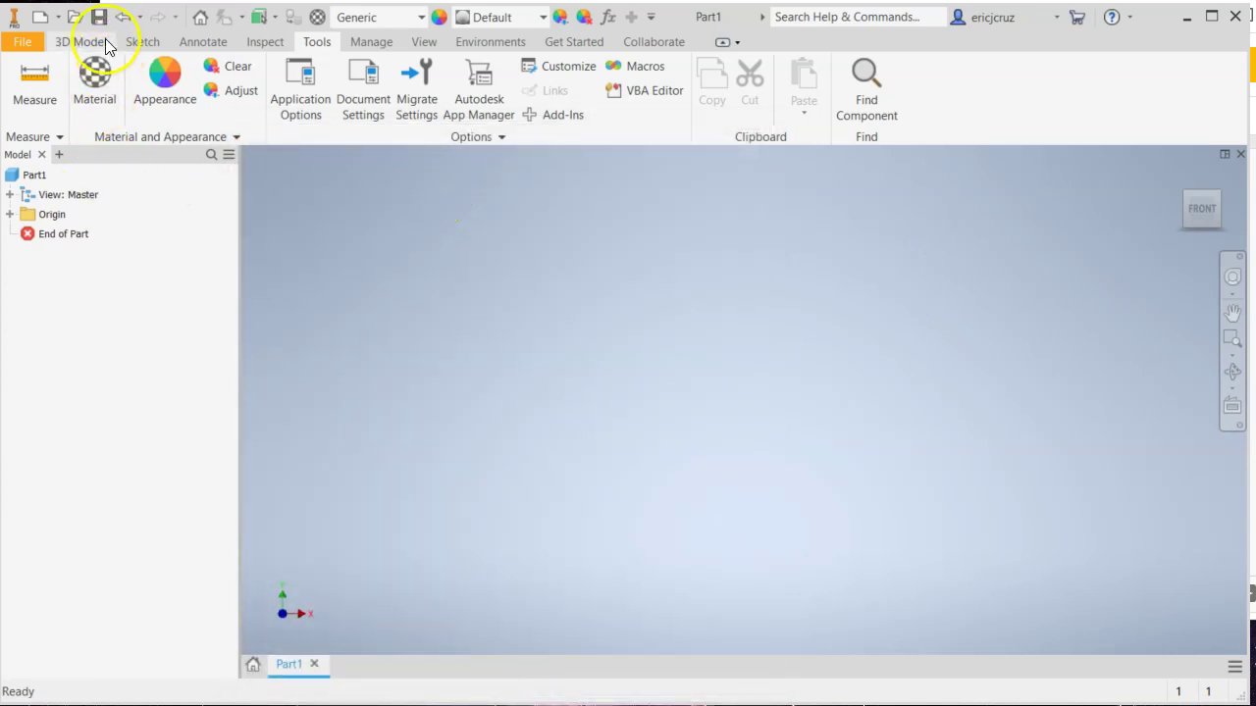
Step: Start a new 2D sketch on the vertical front origin plane
left_click(105, 42)
left_click(41, 83)
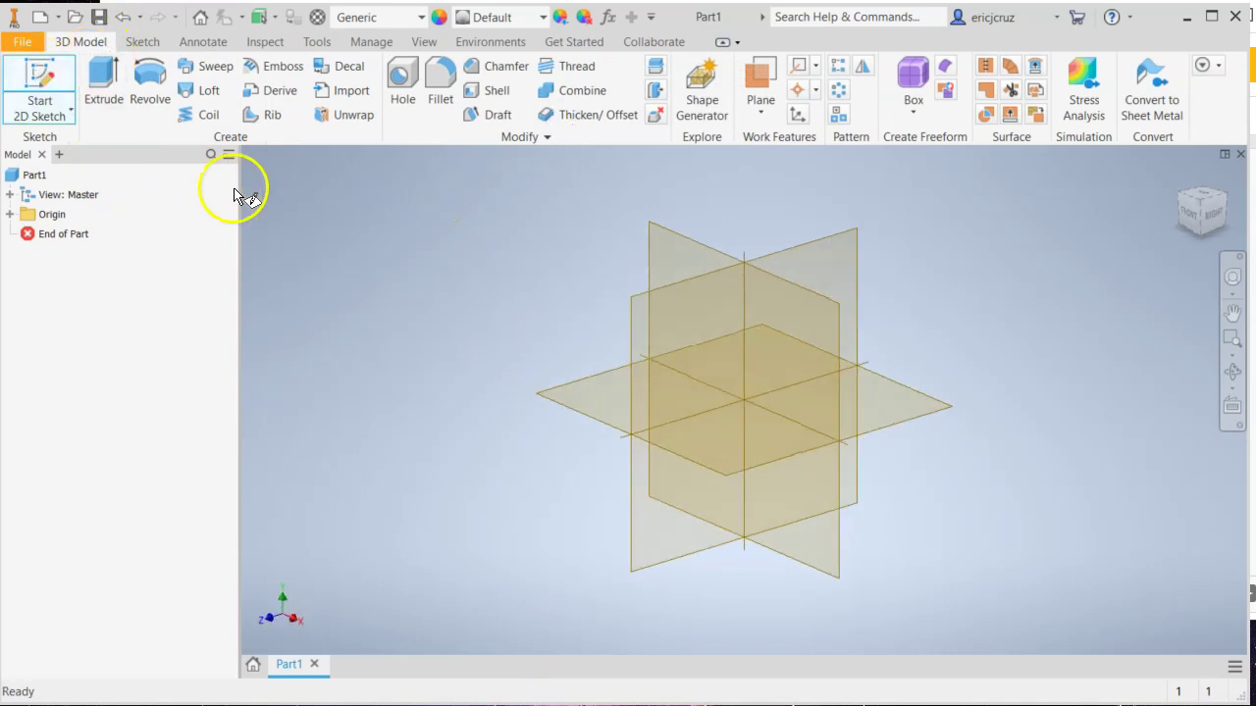
left_click(688, 248)
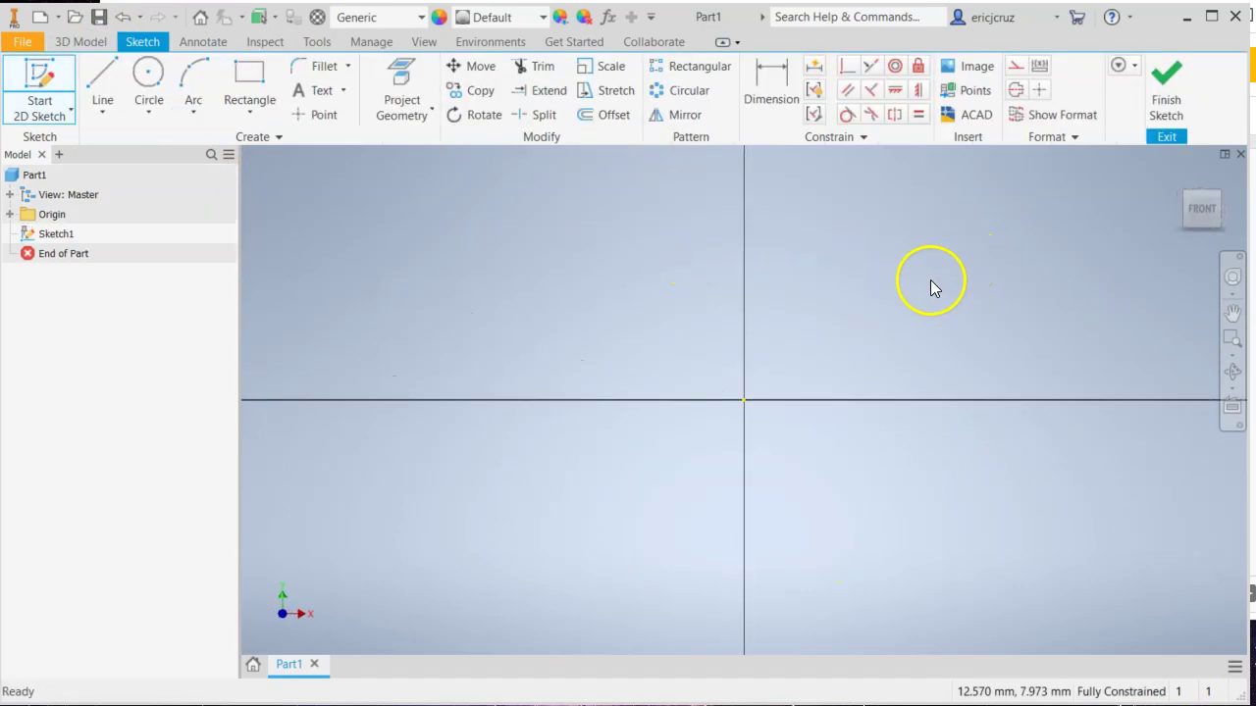
mouse_move(928, 284)
middle_mouse_down()
mouse_move(596, 255)
mouse_move(681, 317)
middle_mouse_up()
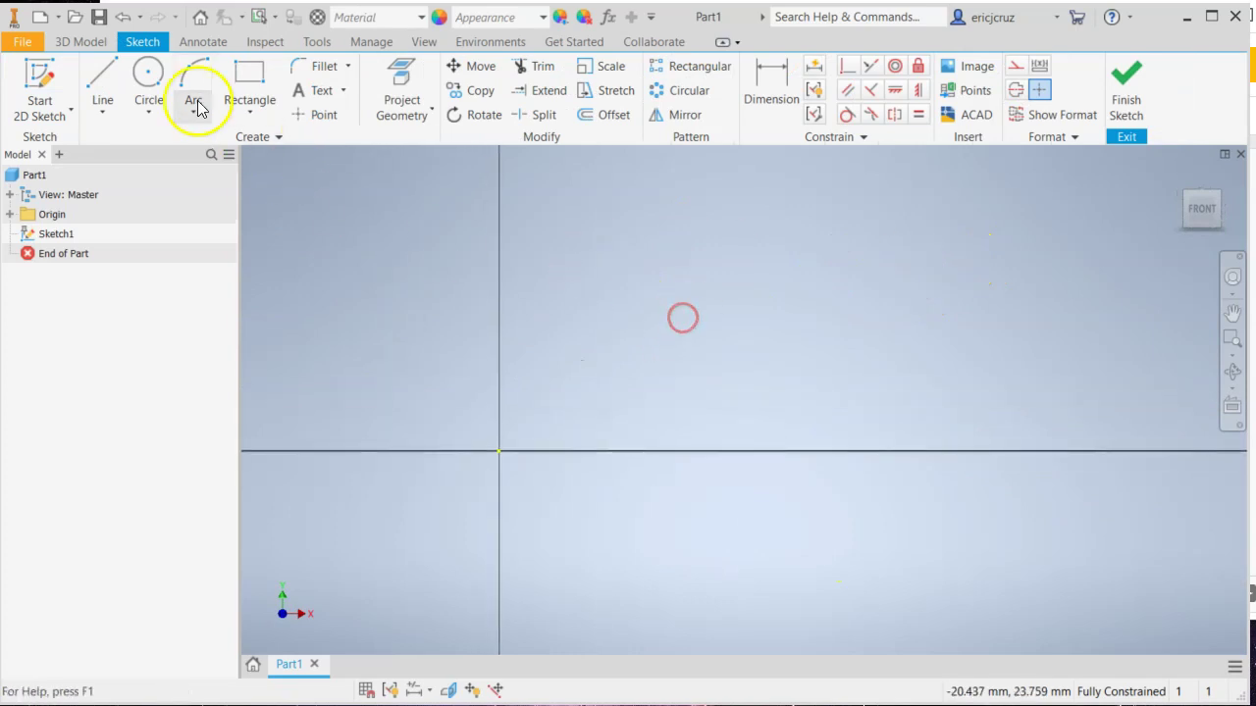
Step: Draw a 40 mm diameter circle centred on the origin, viewed straight-on from the front
left_click(149, 76)
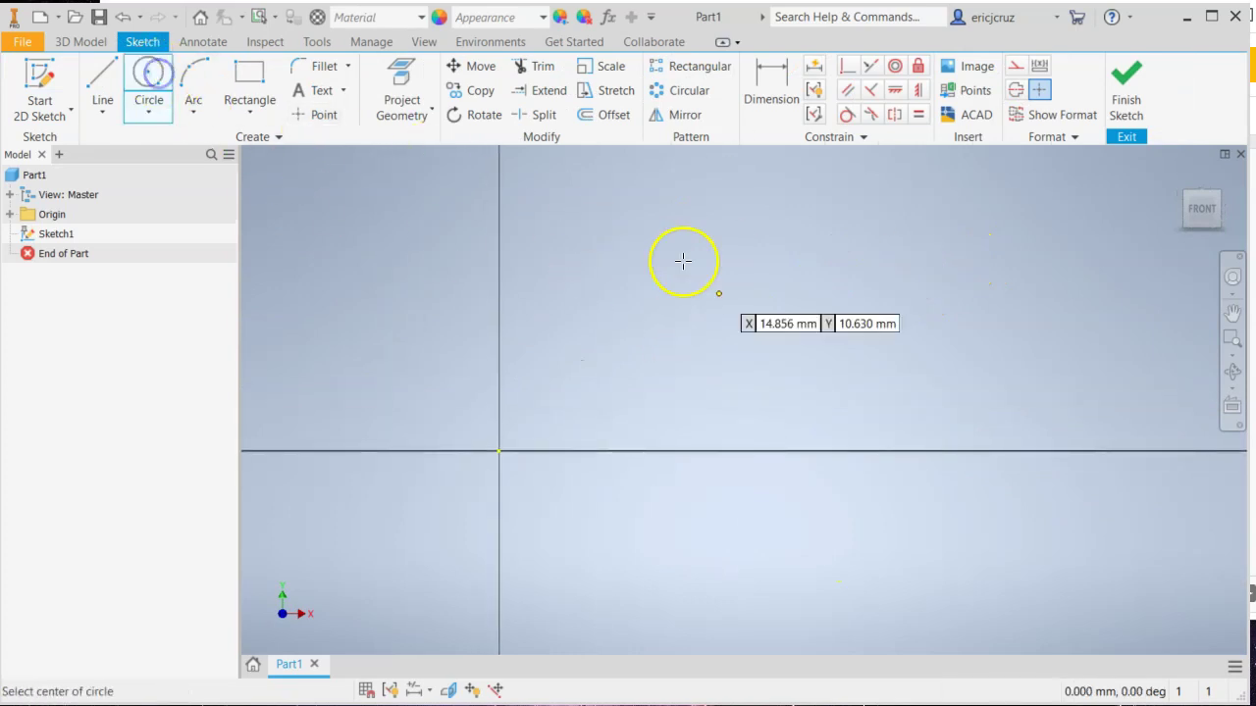
left_click(501, 451)
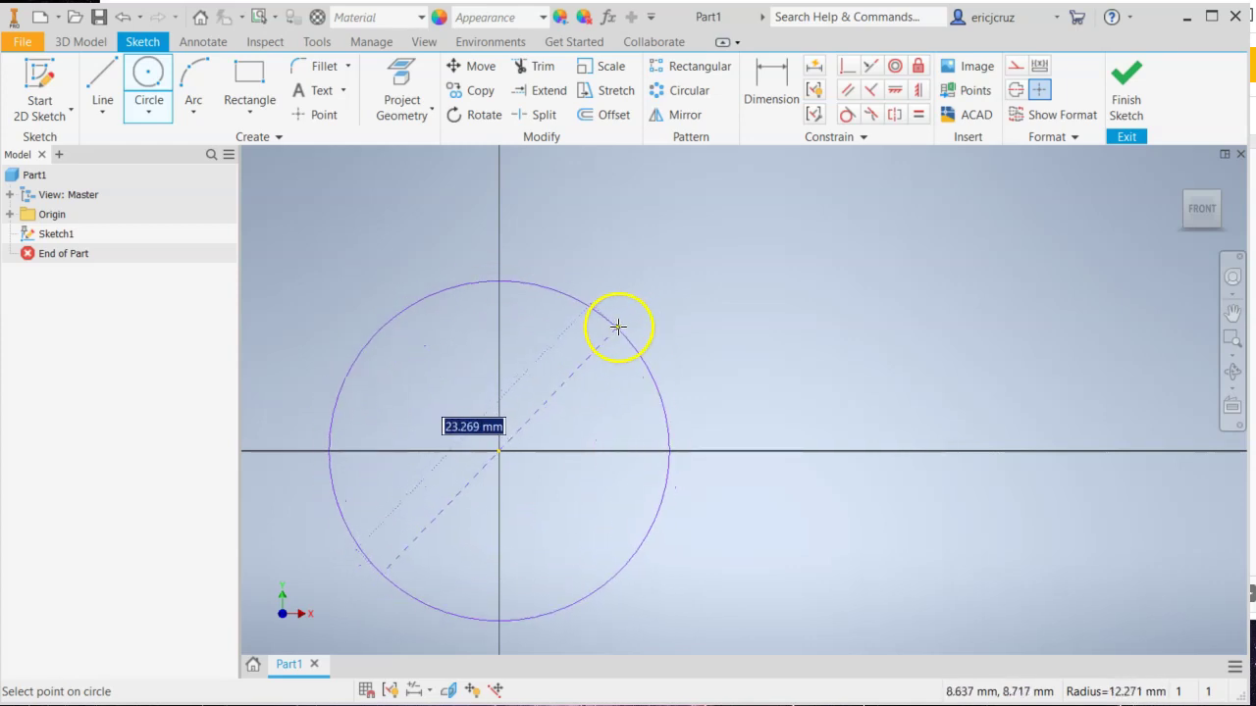
right_click(597, 354)
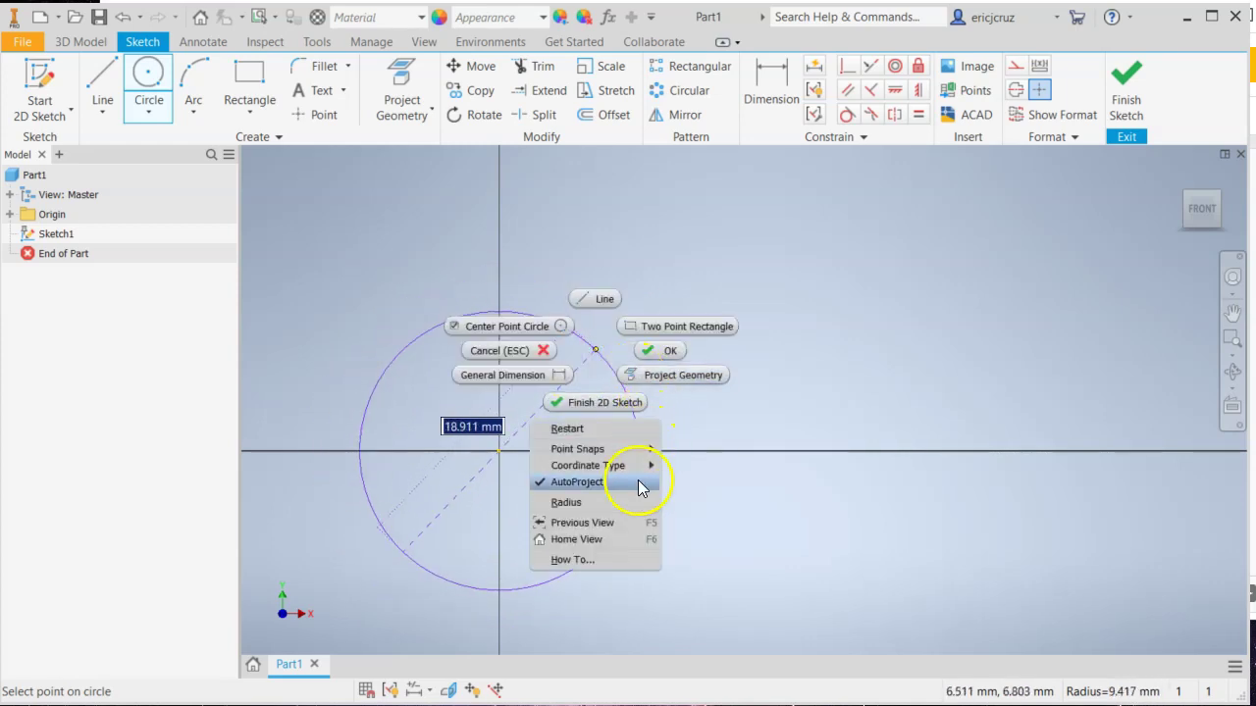
left_click(605, 504)
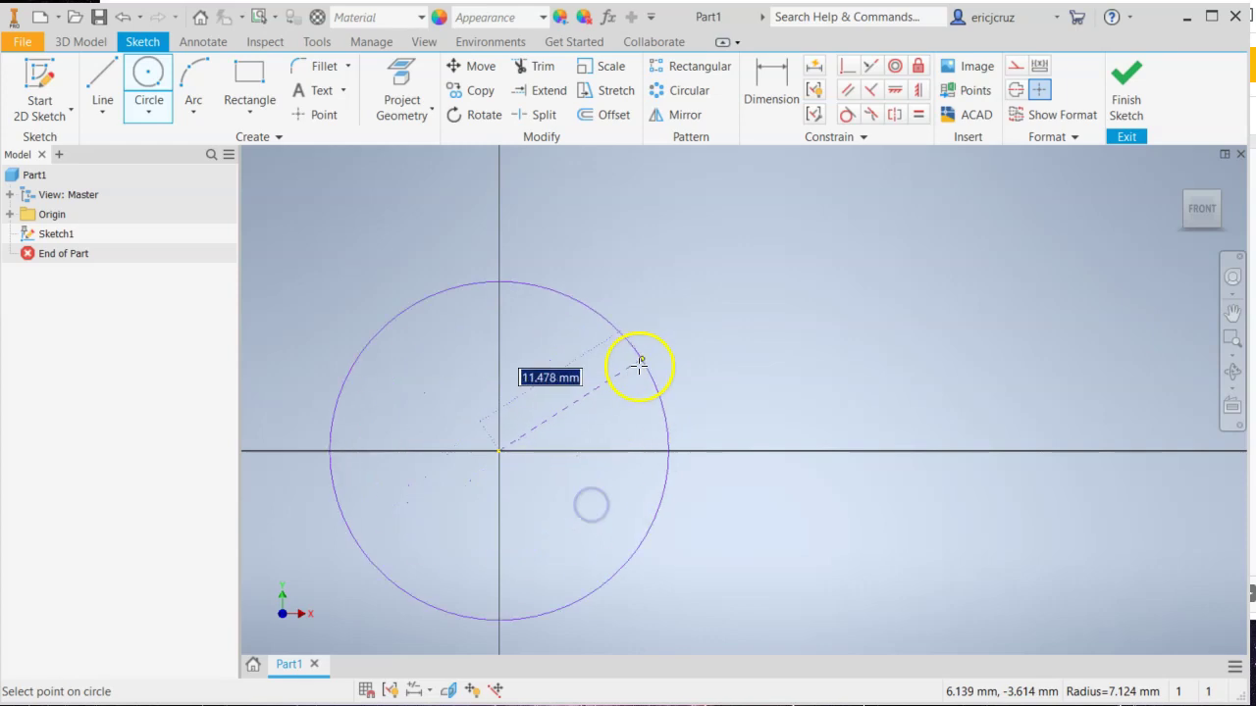
right_click(628, 357)
left_click(606, 506)
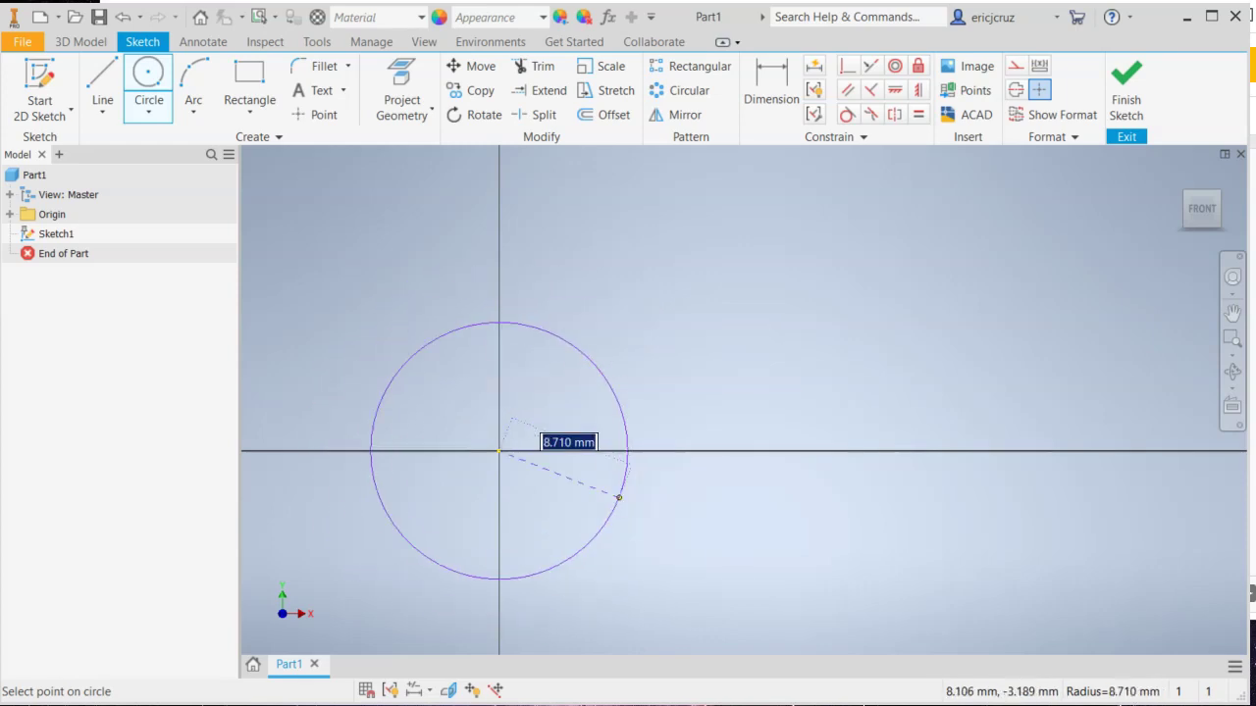
right_click(602, 364)
left_click(602, 516)
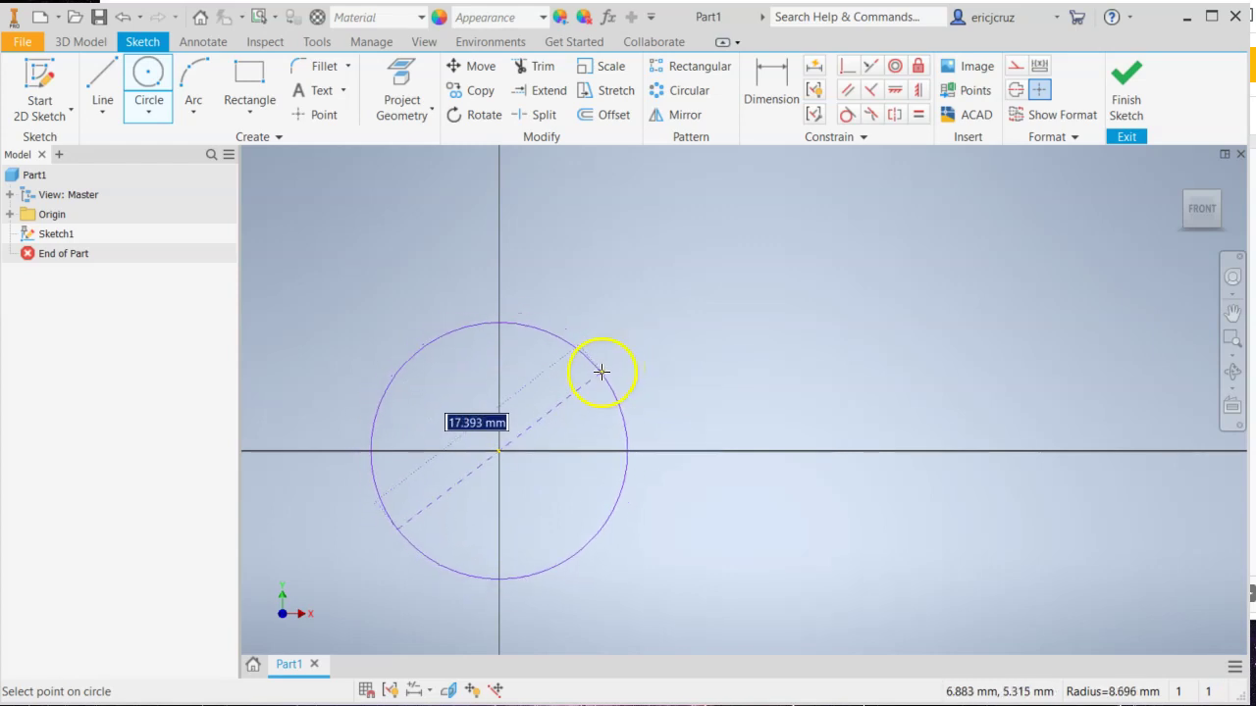
key("Return")
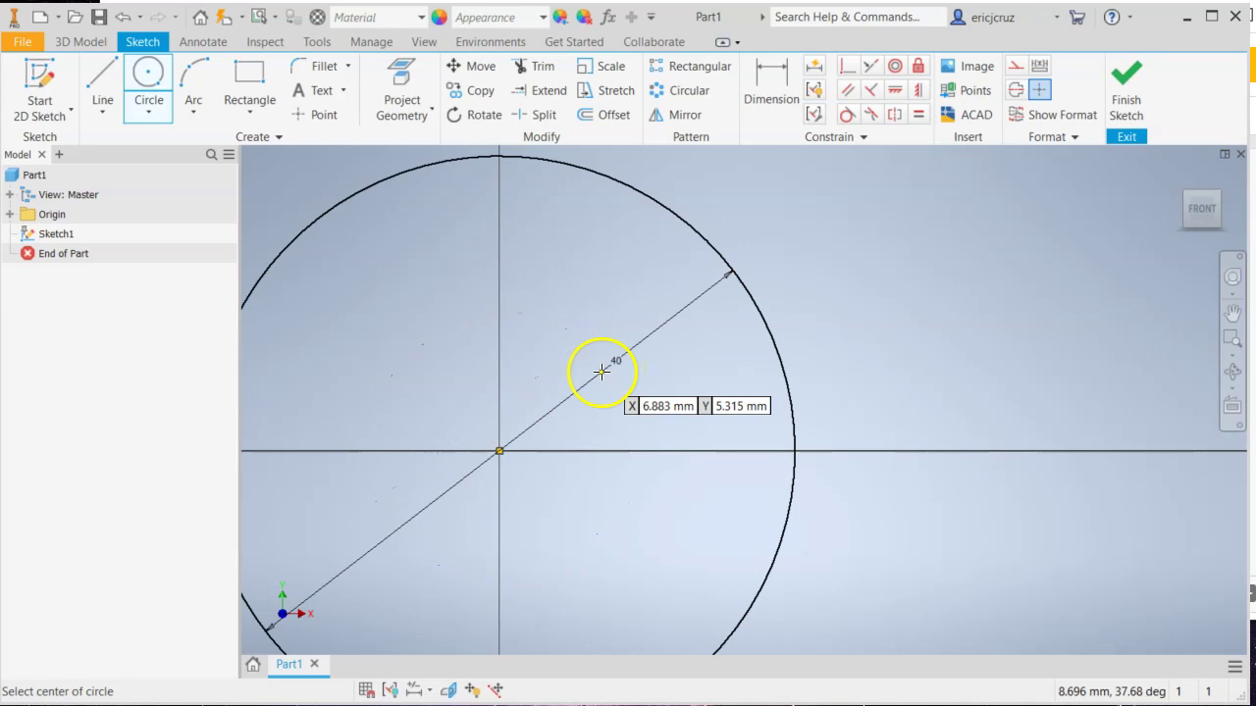
scroll(435, 373, "down", 2)
left_click(1203, 208)
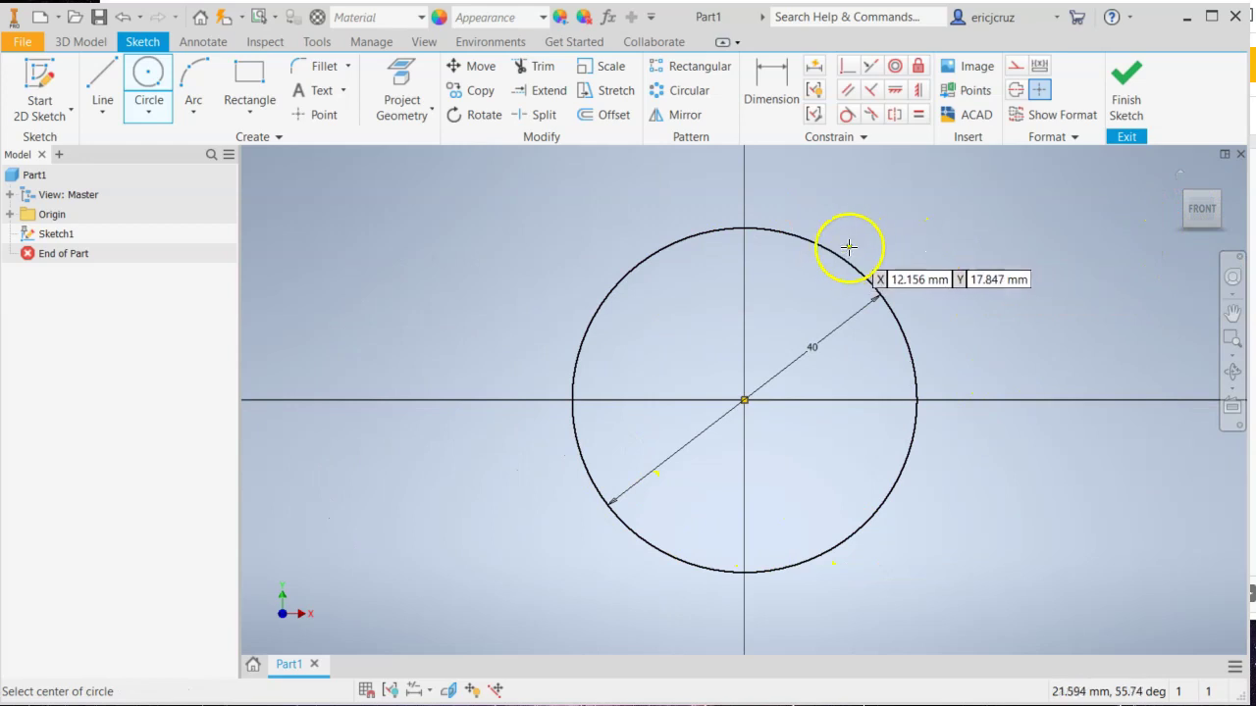
Step: Dimension the circle and switch the dimension type to Diameter, showing 40
left_click(776, 93)
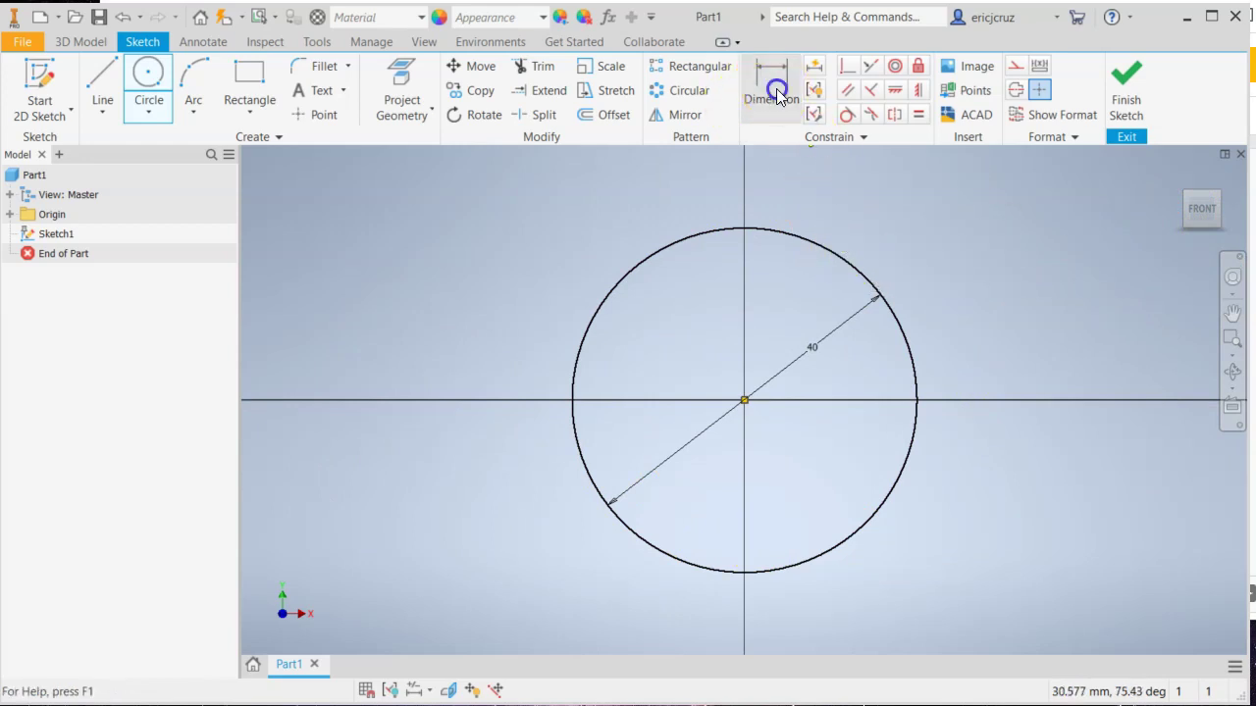
left_click(811, 242)
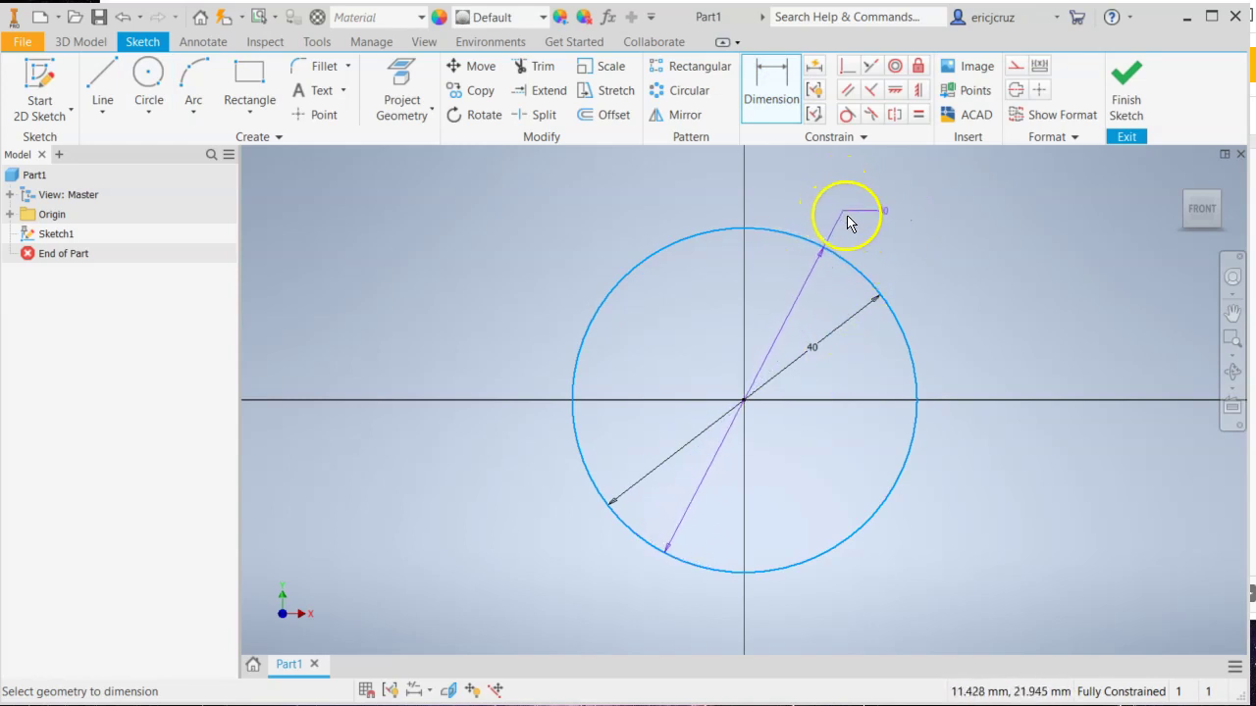
right_click(846, 210)
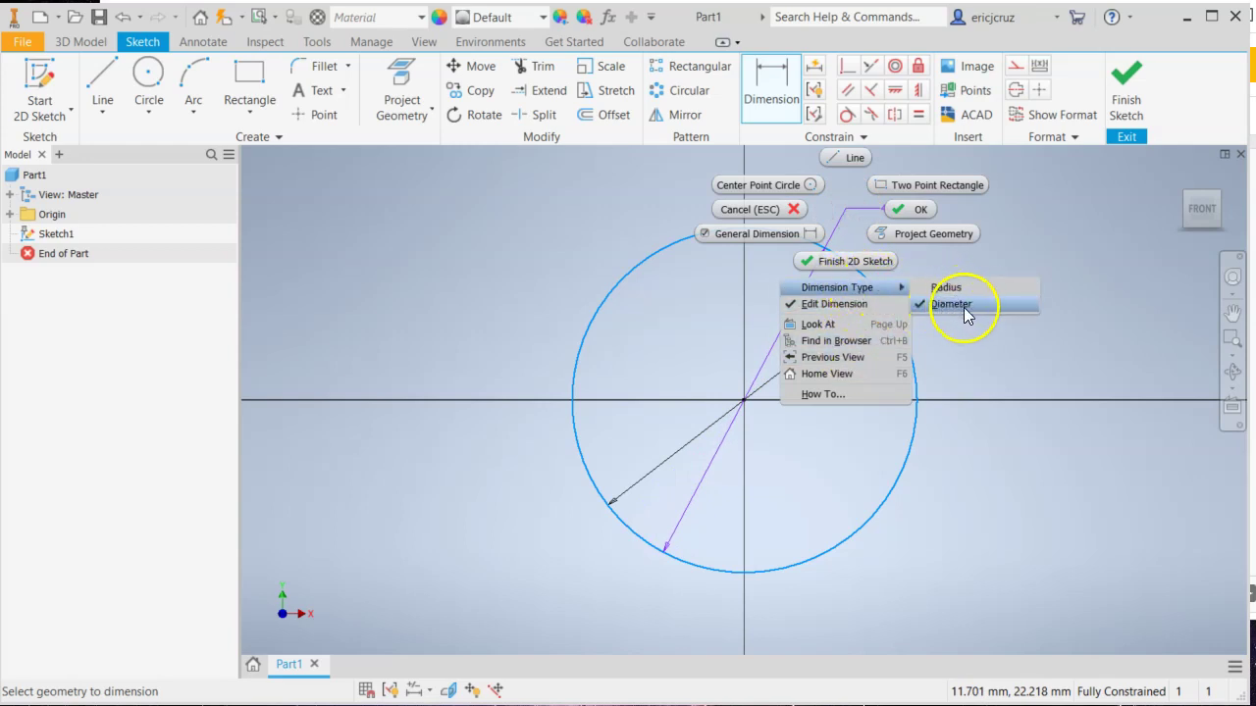
left_click(965, 309)
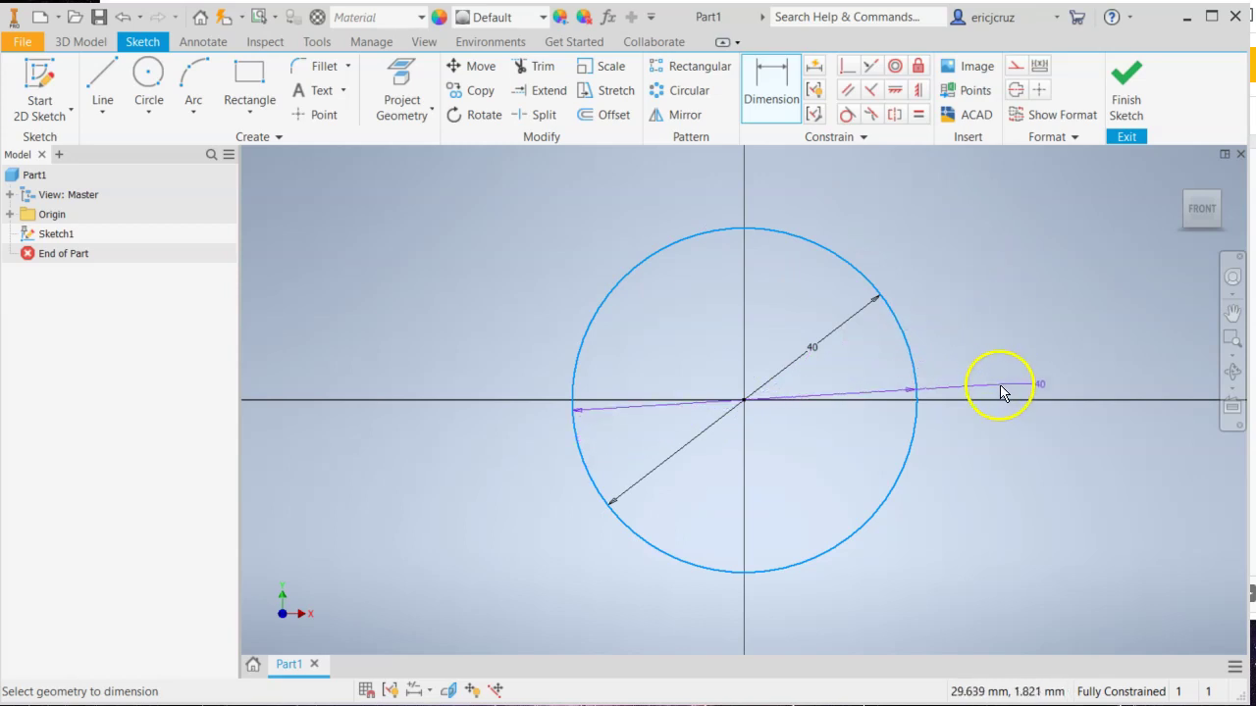
key("Escape")
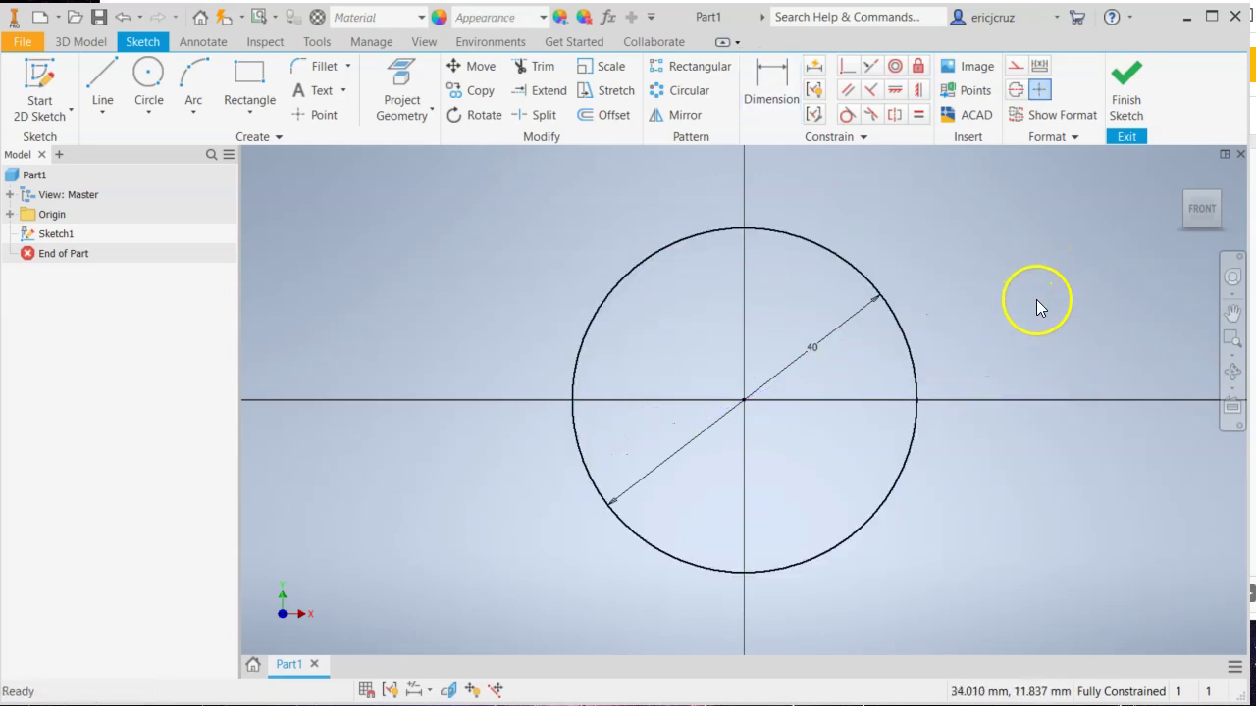
Step: Finish the sketch and extrude the 40 mm circle 30 mm as Extrusion1
left_click(1125, 87)
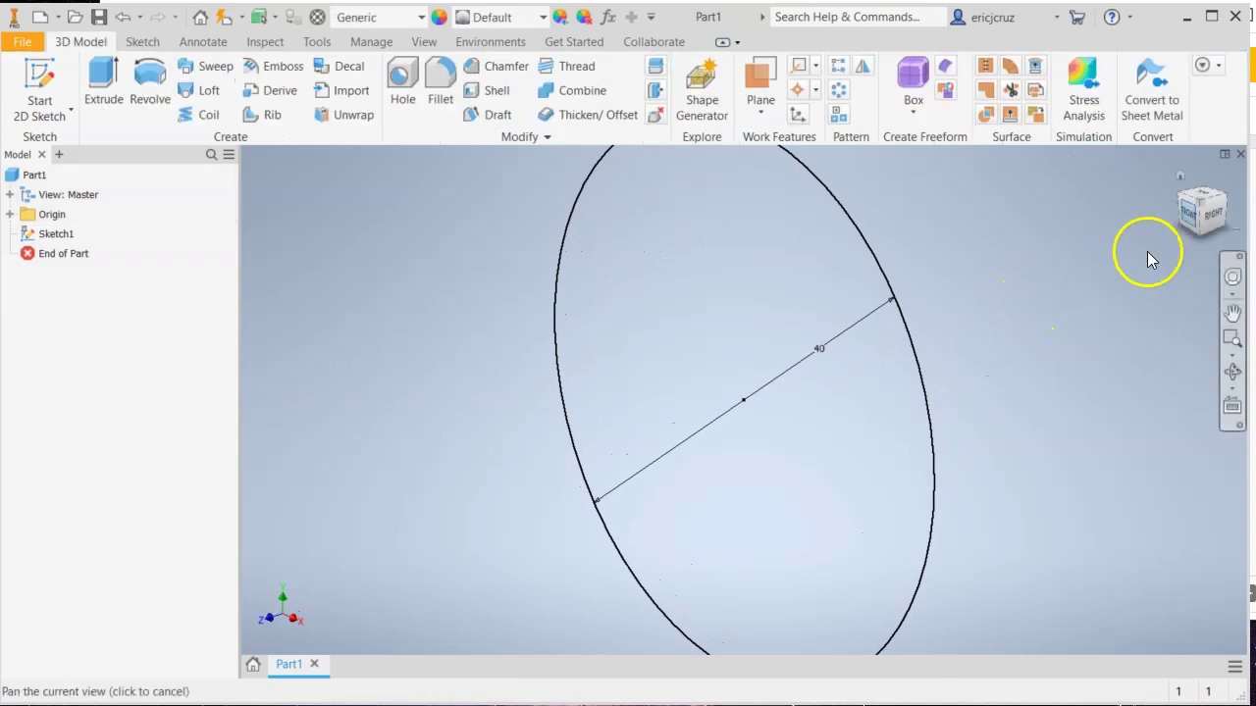
left_click(1181, 177)
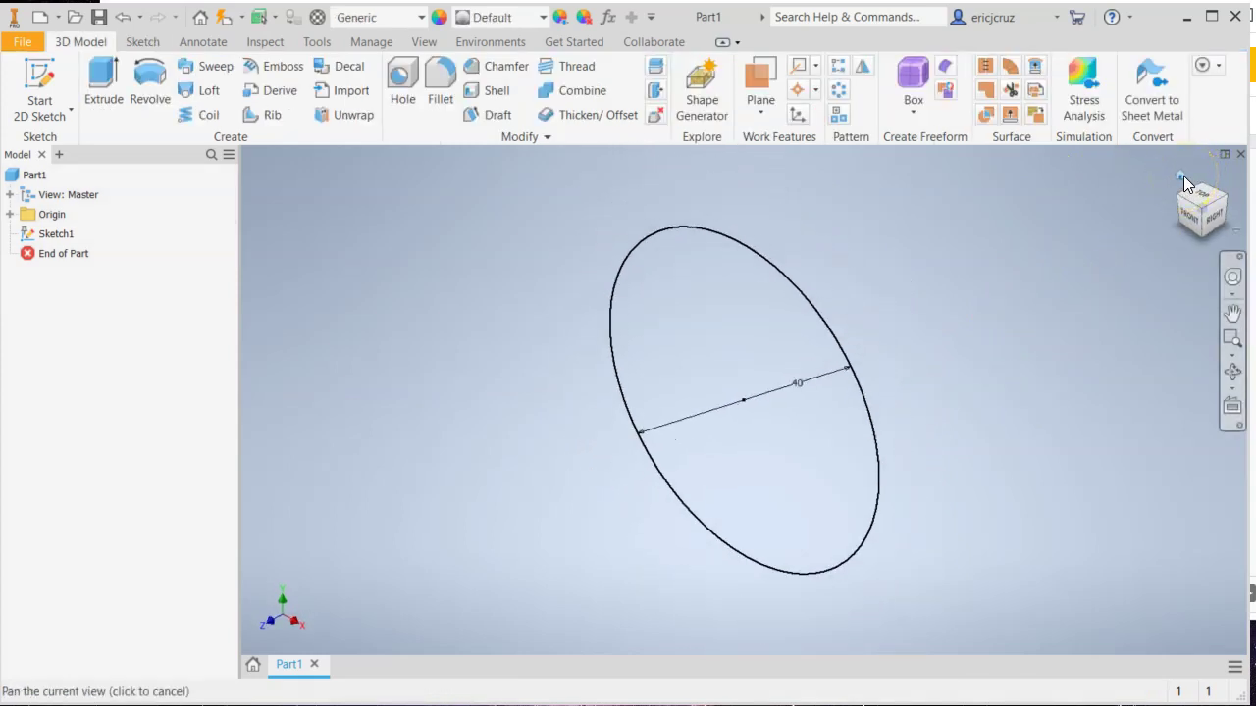
key("alt+Tab")
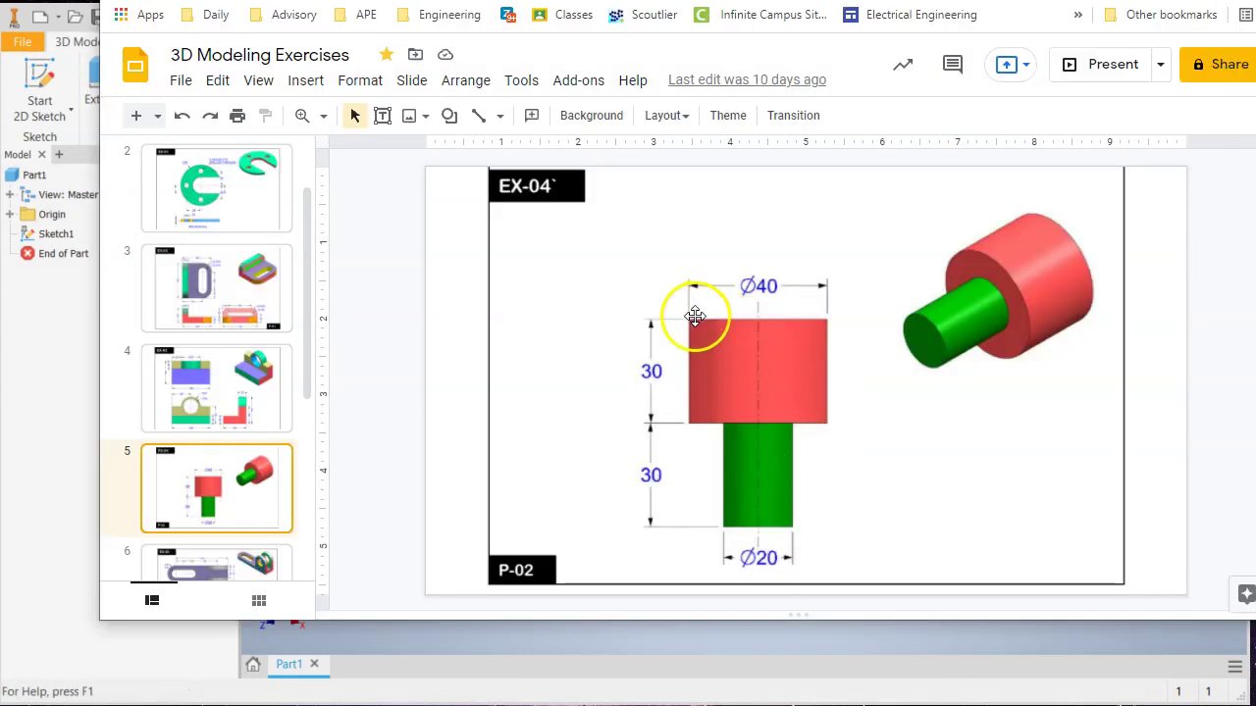
left_click(785, 679)
left_click(103, 84)
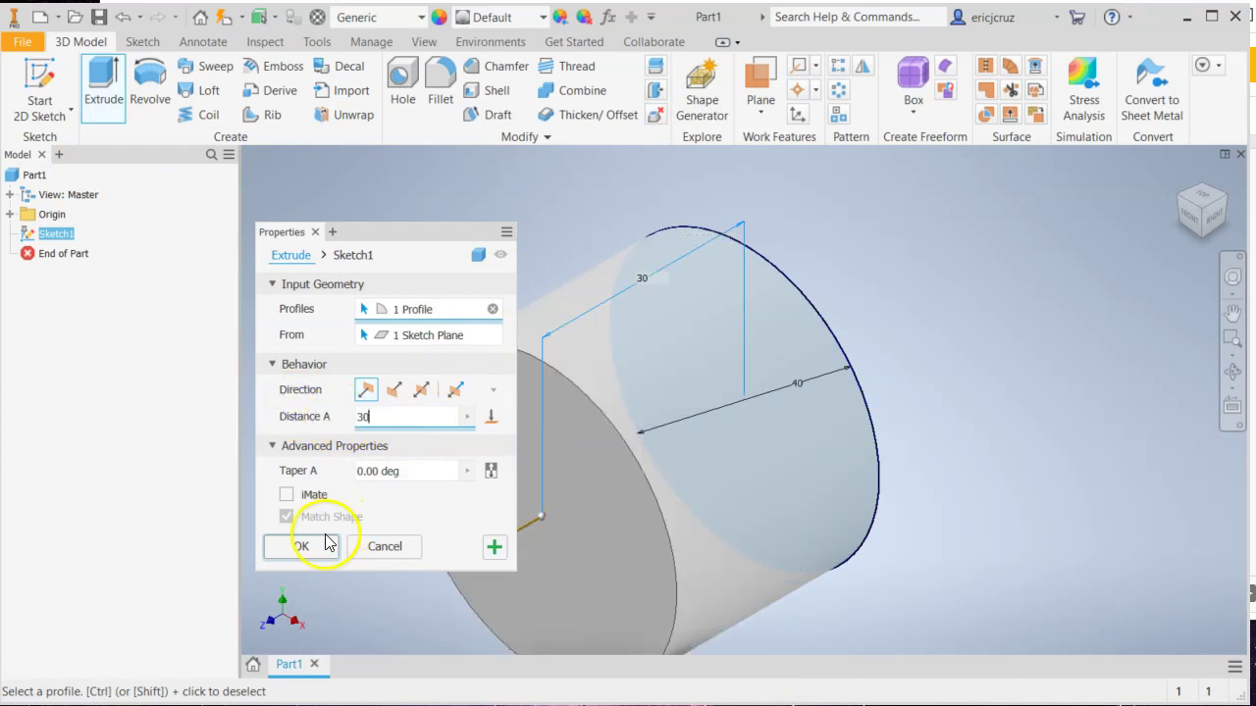
left_click(324, 544)
left_click(1181, 176)
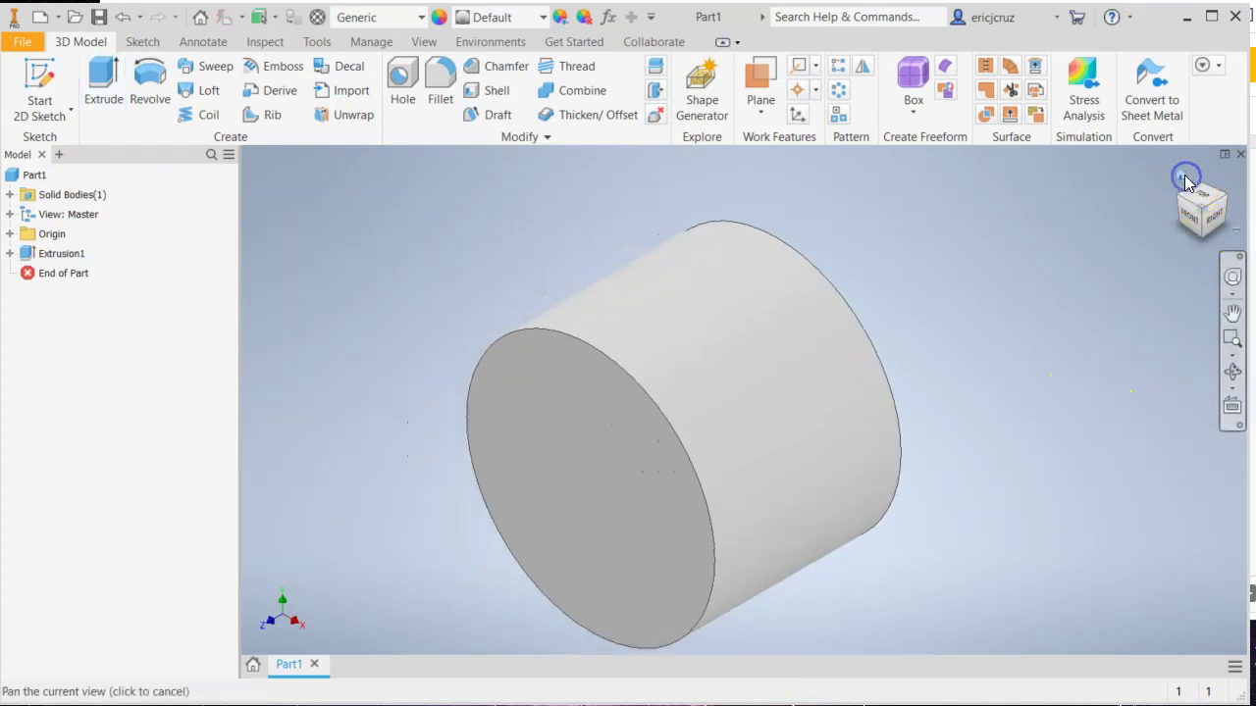
left_click(988, 10)
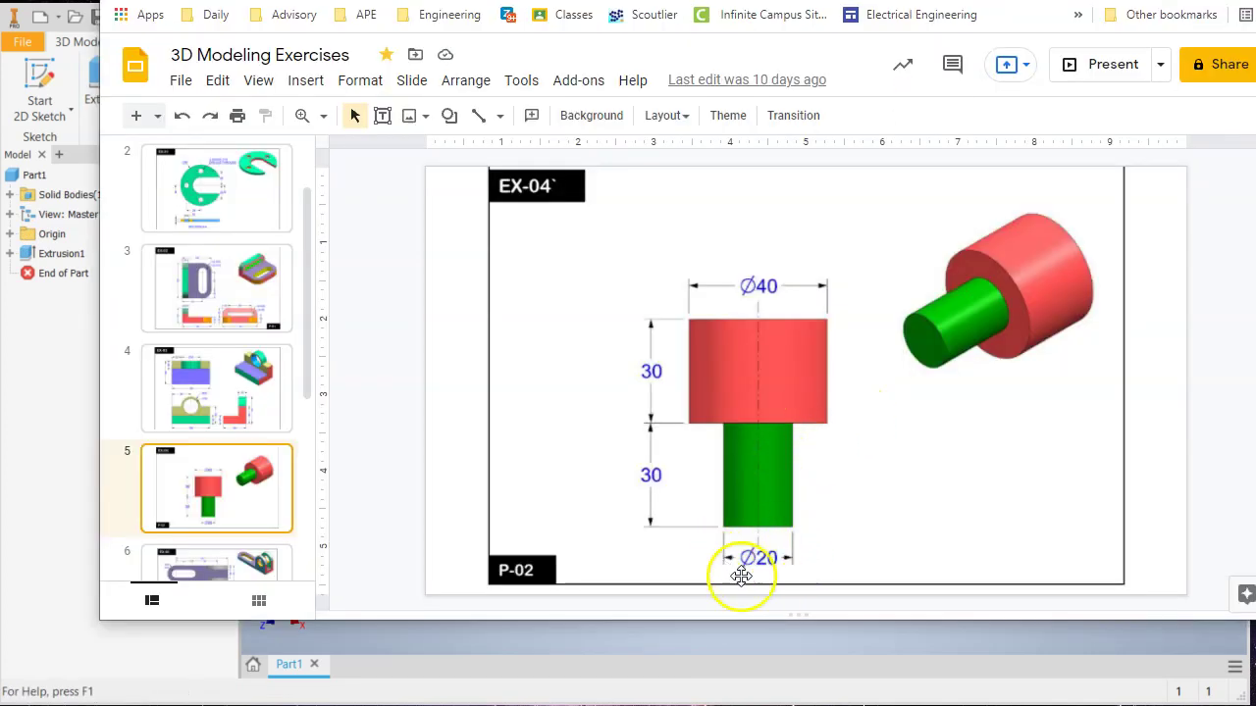
Step: On the cylinder's end face, start Sketch2 and draw a 20 mm diameter circle at the origin
left_click(601, 636)
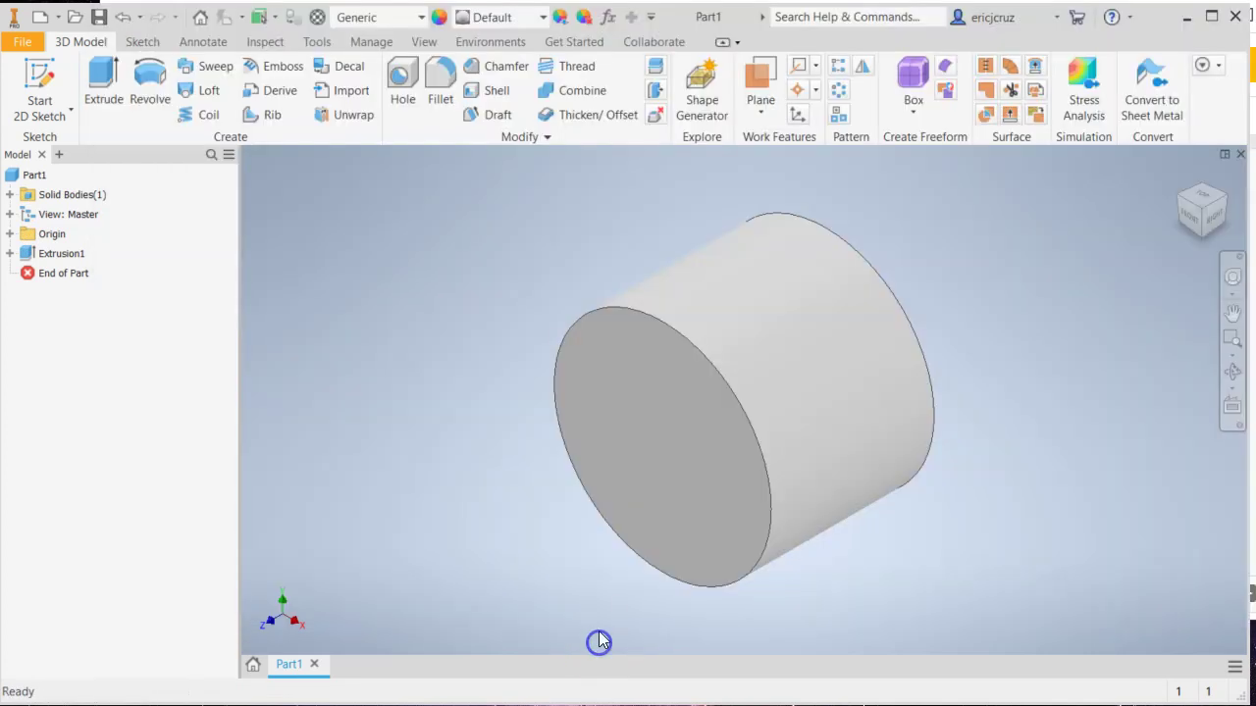
right_click(638, 405)
left_click(638, 456)
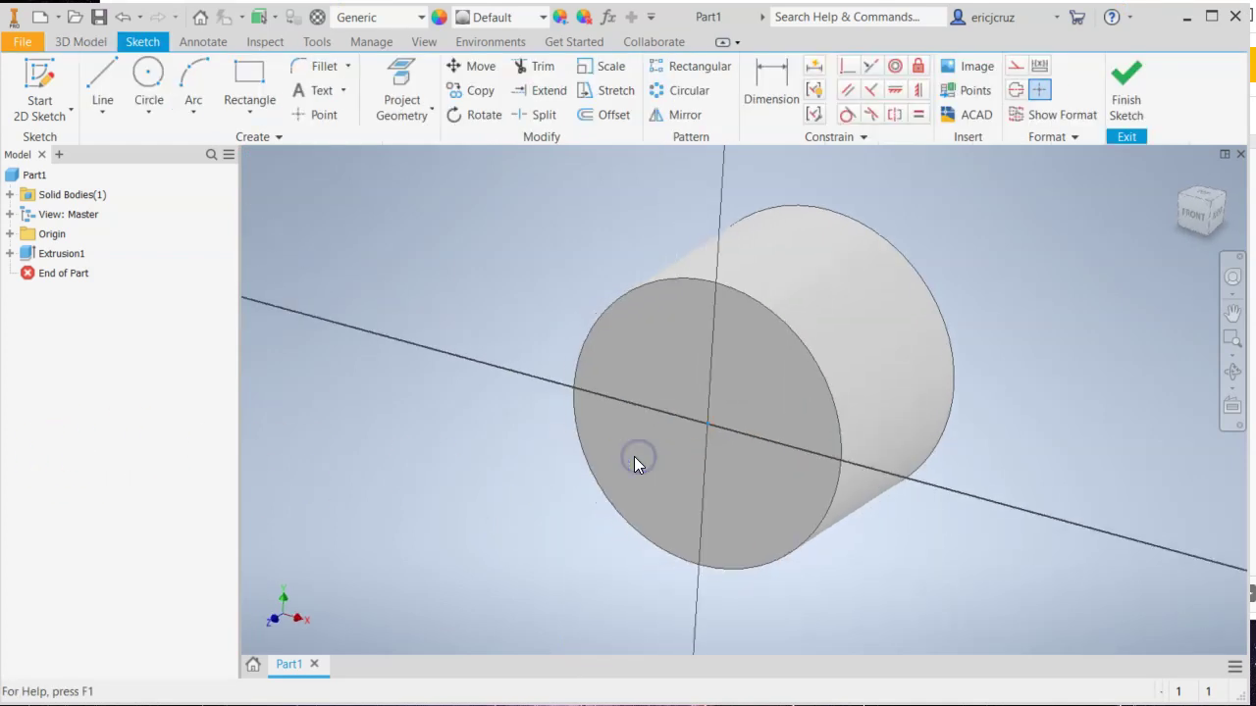
left_click(148, 72)
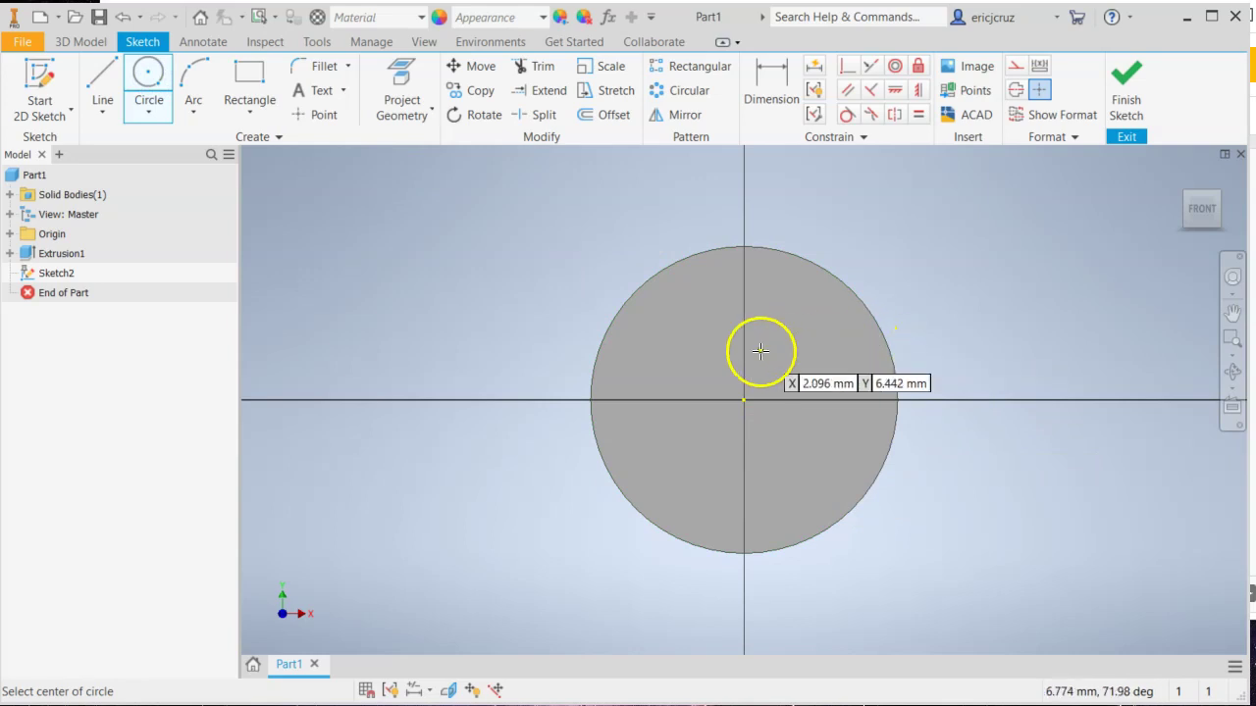
left_click(743, 400)
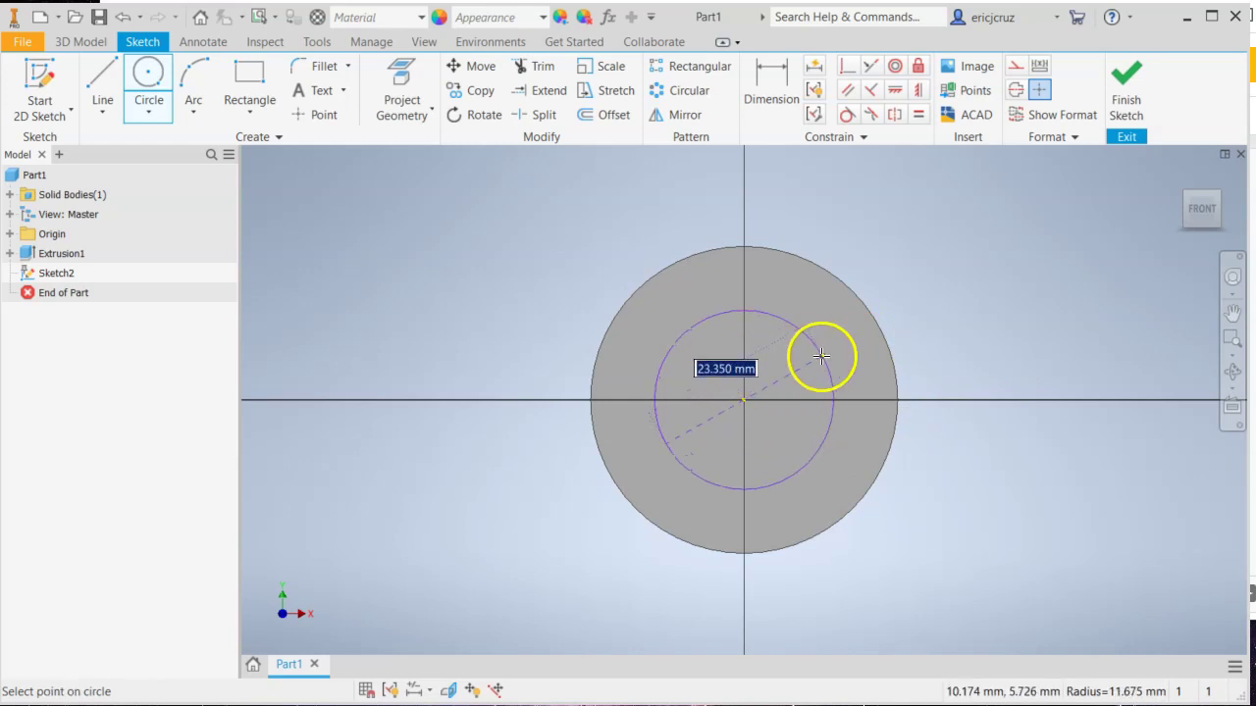
key("Return")
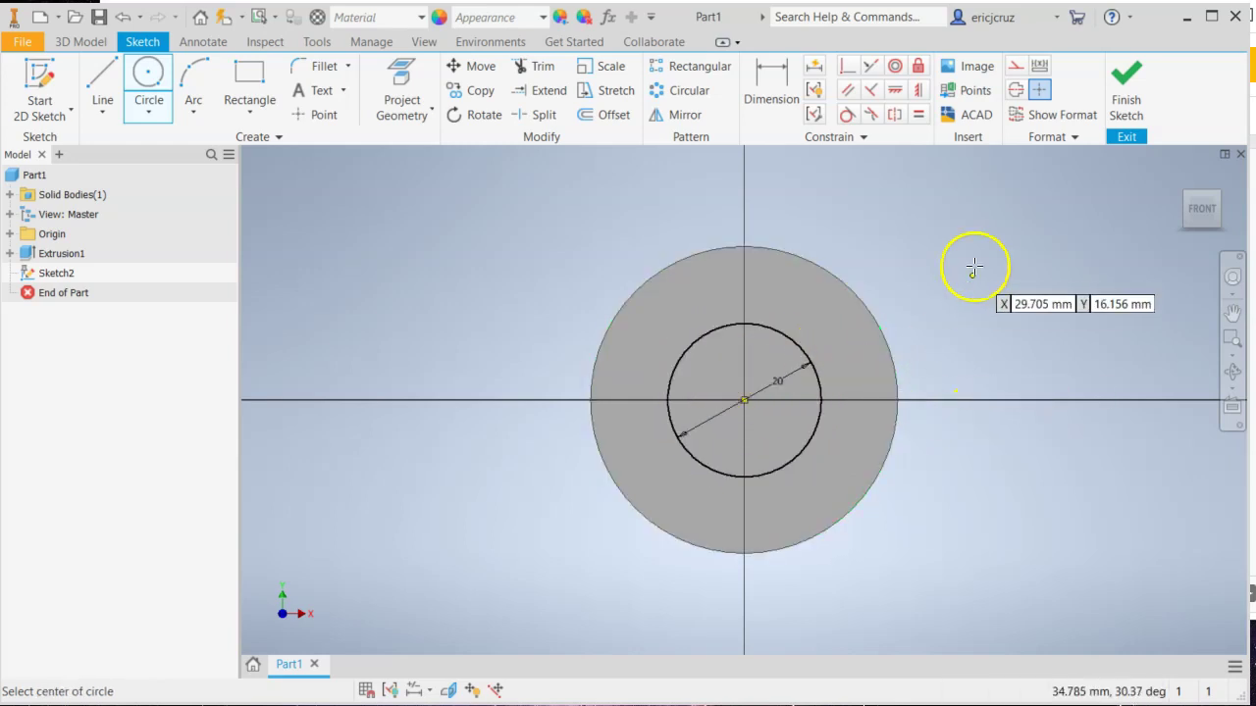
Step: Finish Sketch2, extrude the 20 mm circle 30 mm as Extrusion2, and view the EX-04 slide
key("alt+Tab")
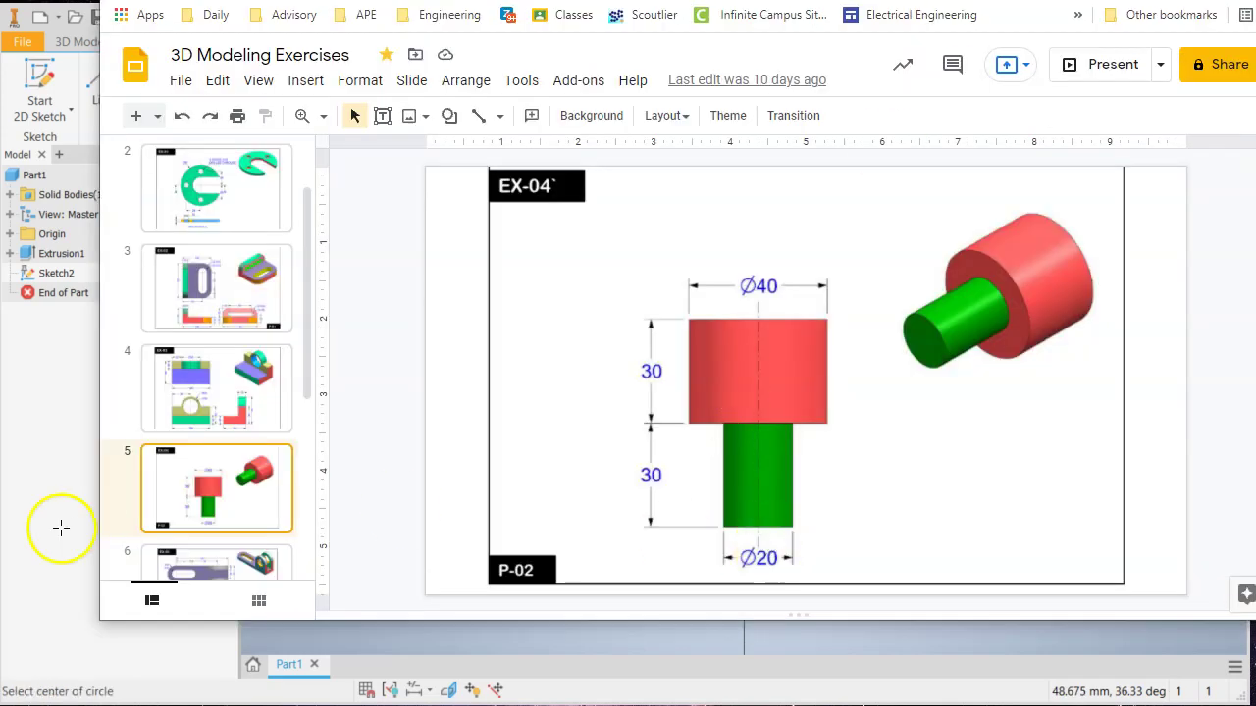
left_click(50, 533)
left_click(1119, 103)
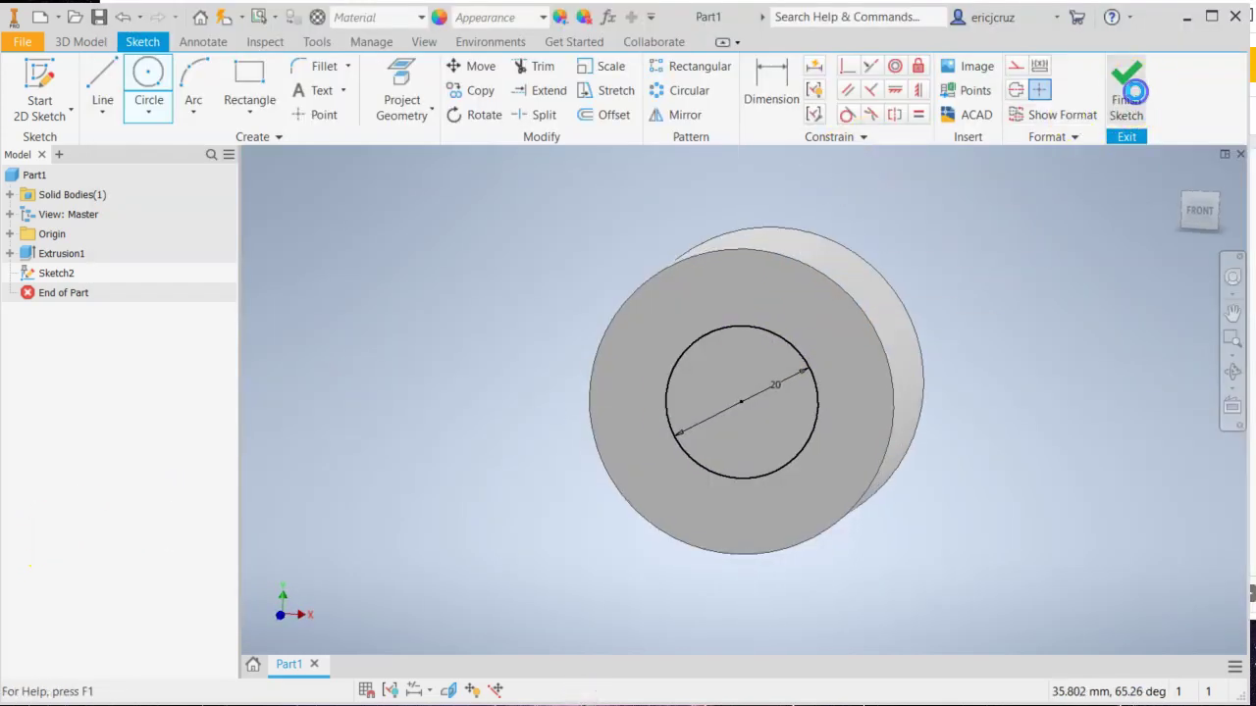
left_click(106, 98)
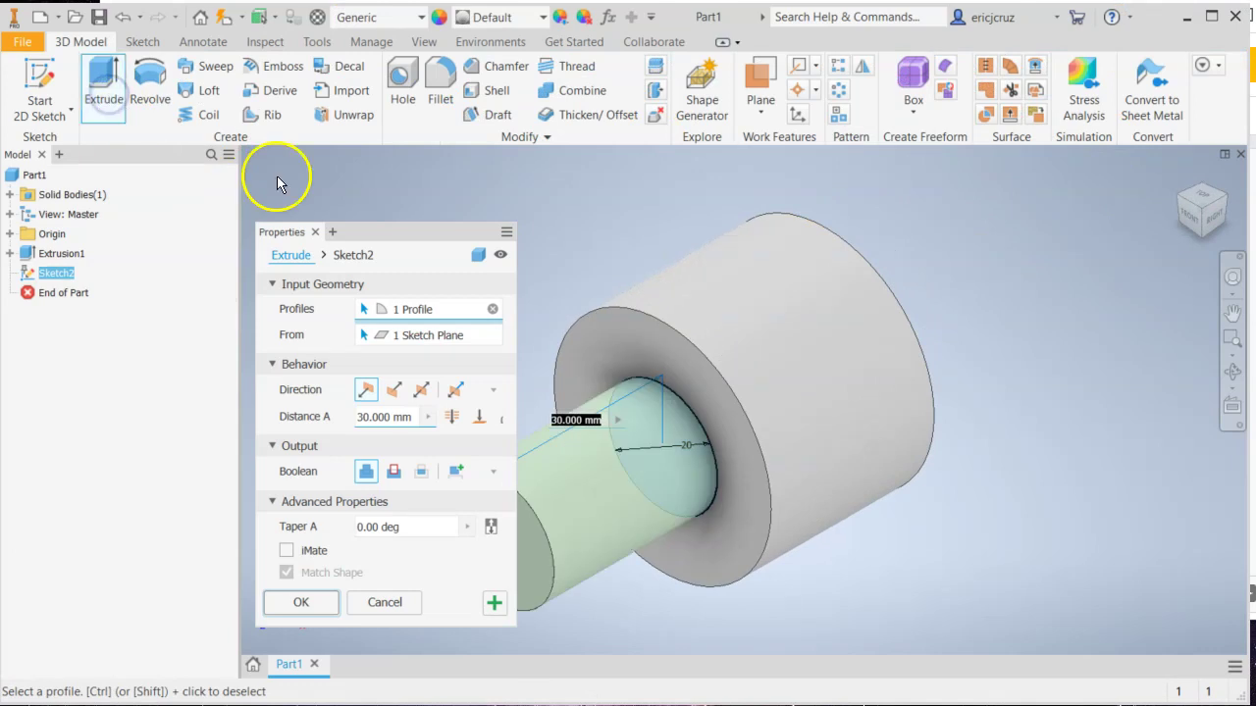
left_click_drag(413, 242, 300, 195)
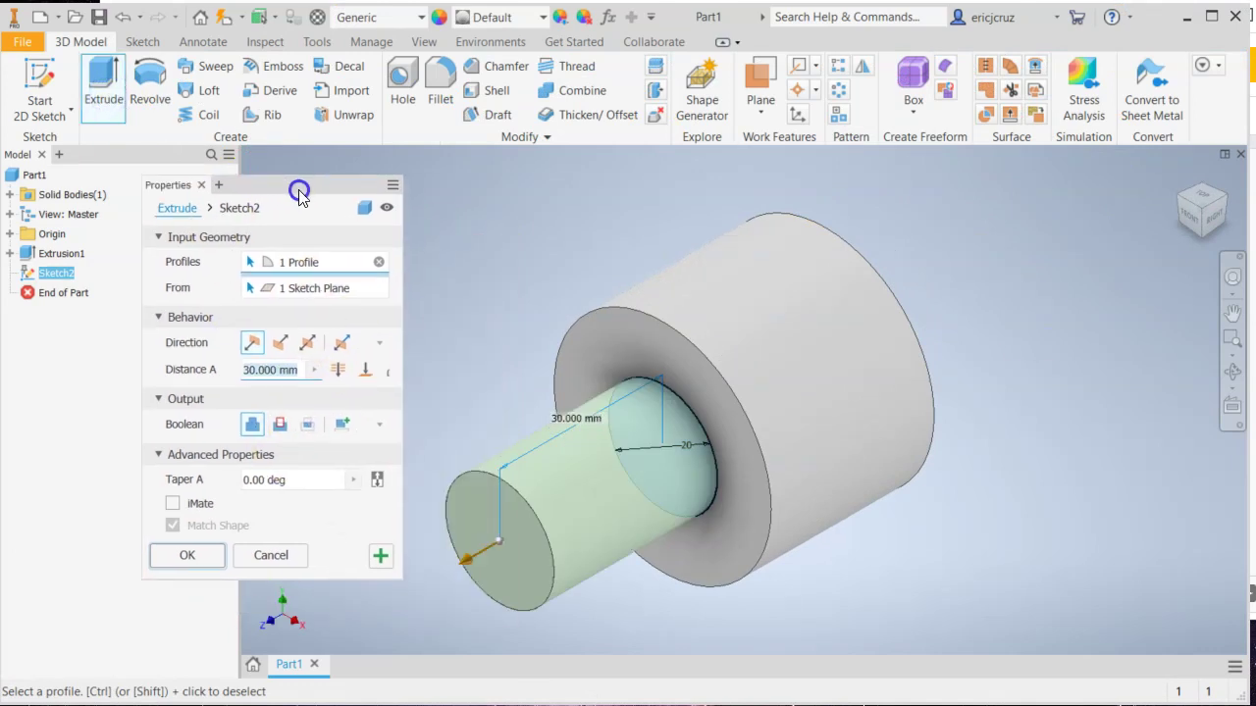
left_click(186, 553)
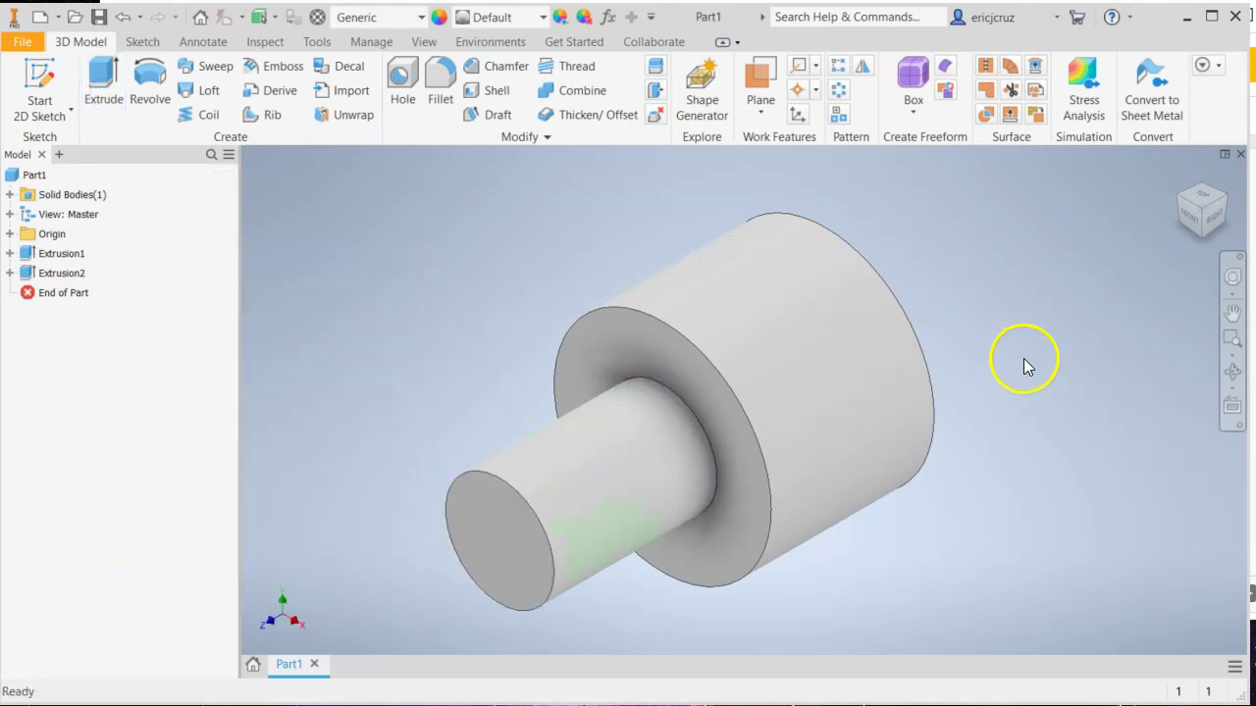
key("alt+Tab")
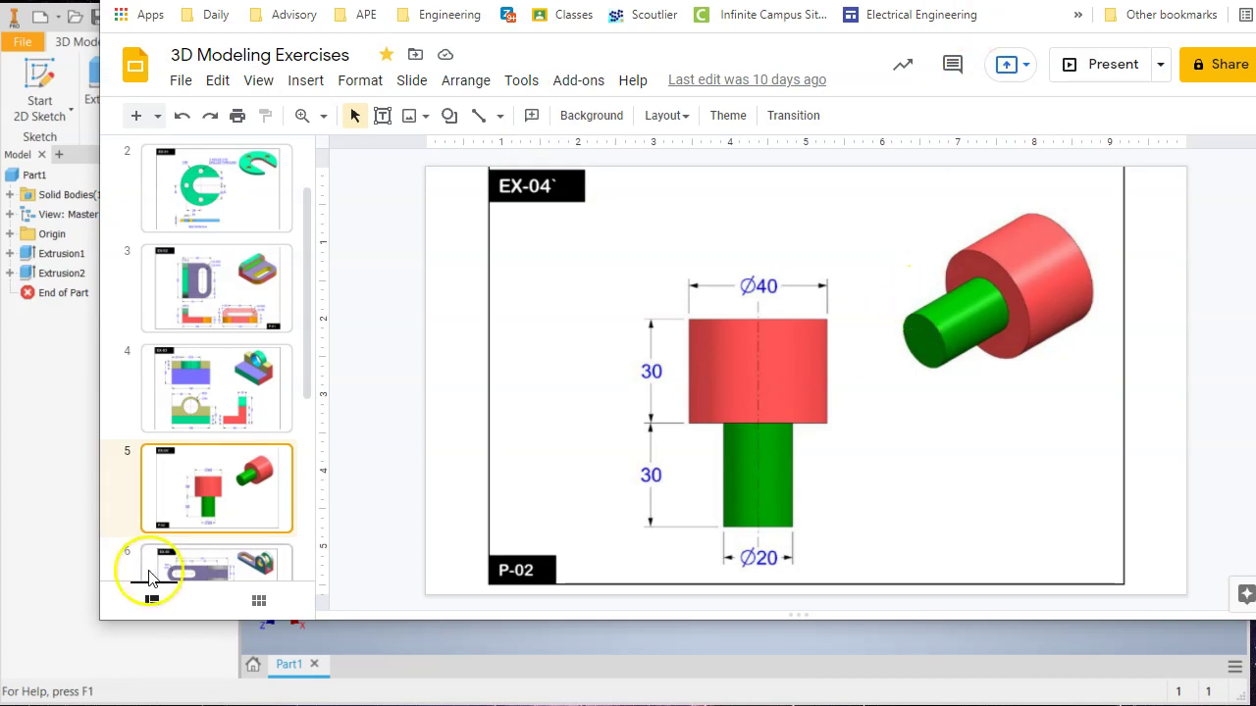
Step: Save the part as EX-04_YOUR NAME.ipt in the exercise models folder
left_click(62, 493)
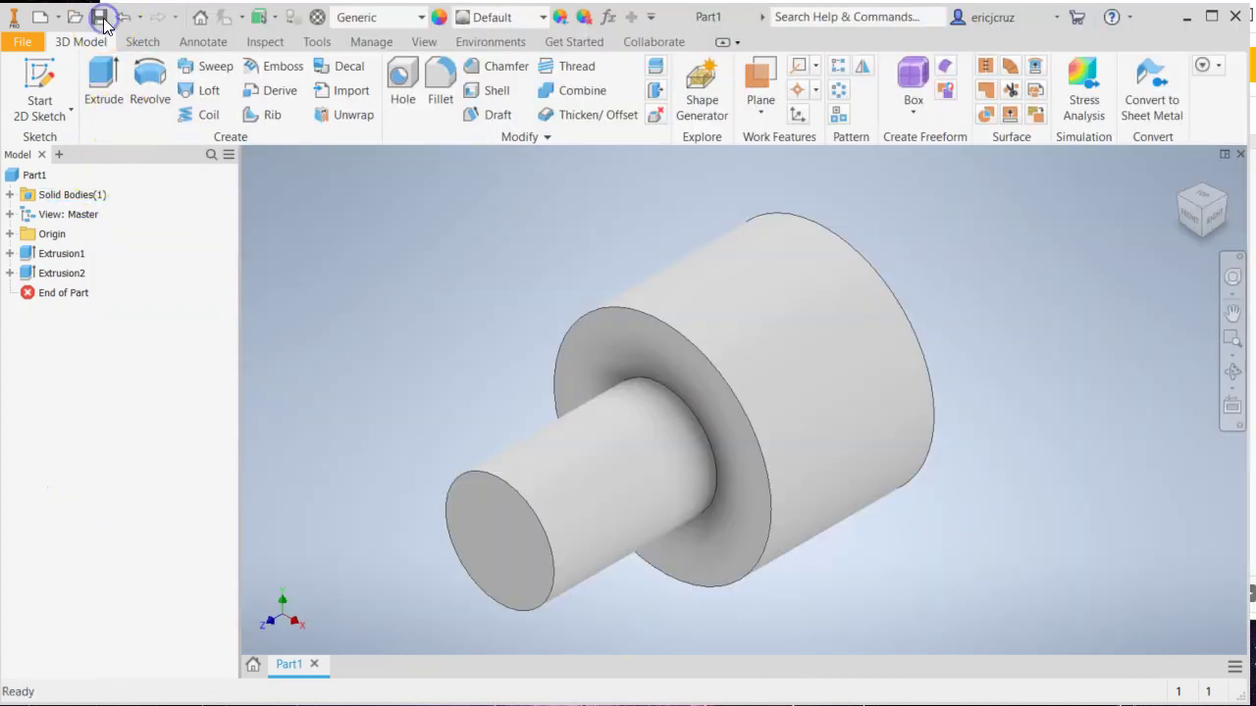
left_click(100, 16)
left_click_drag(516, 195, 361, 130)
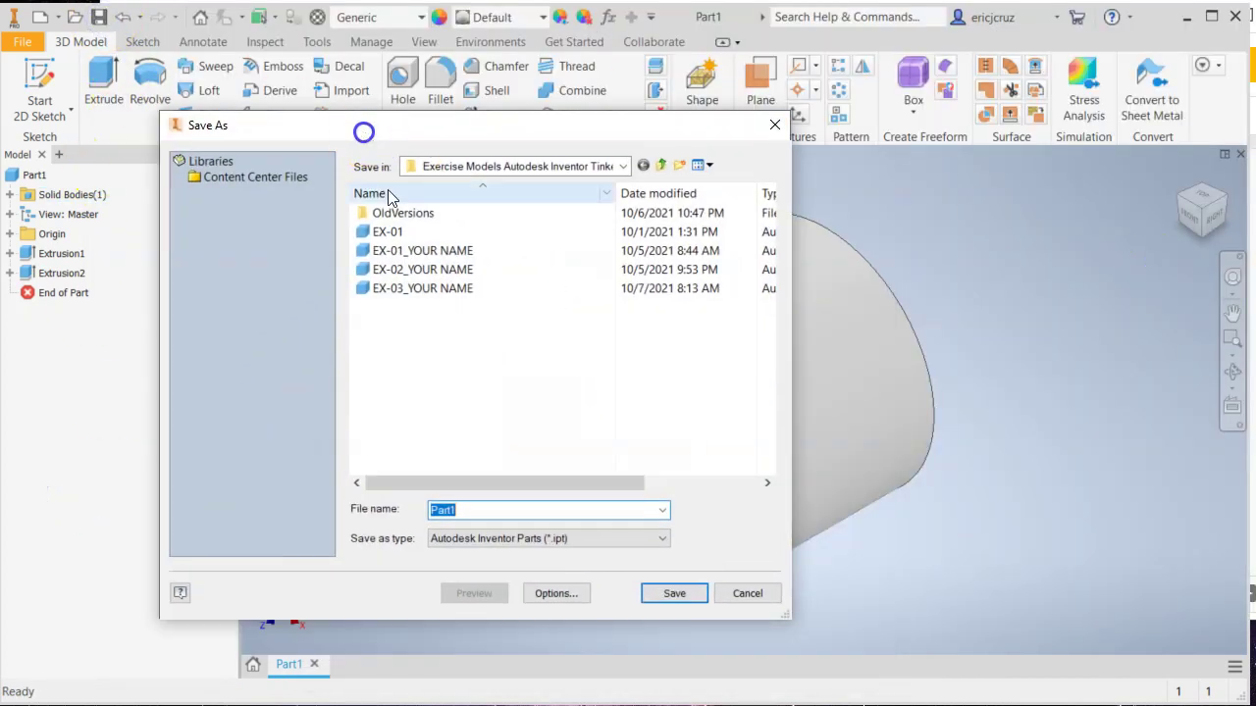
left_click(417, 294)
left_click(454, 509)
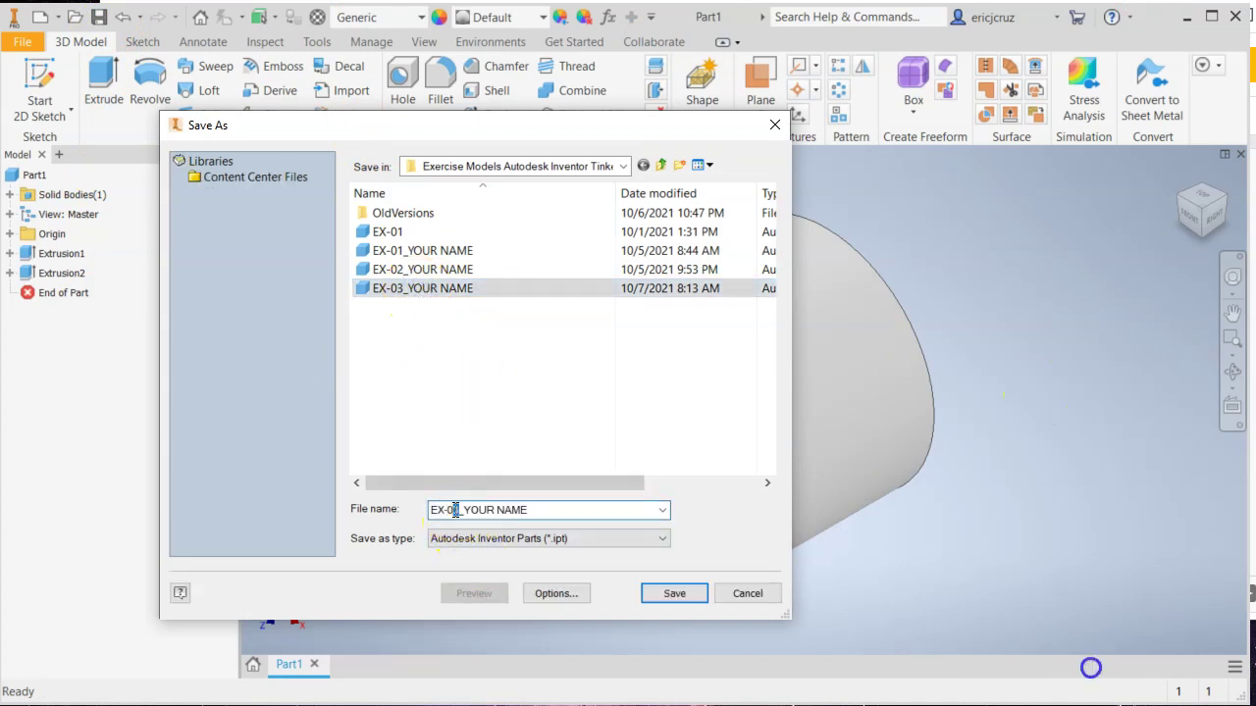
left_click_drag(454, 509, 462, 510)
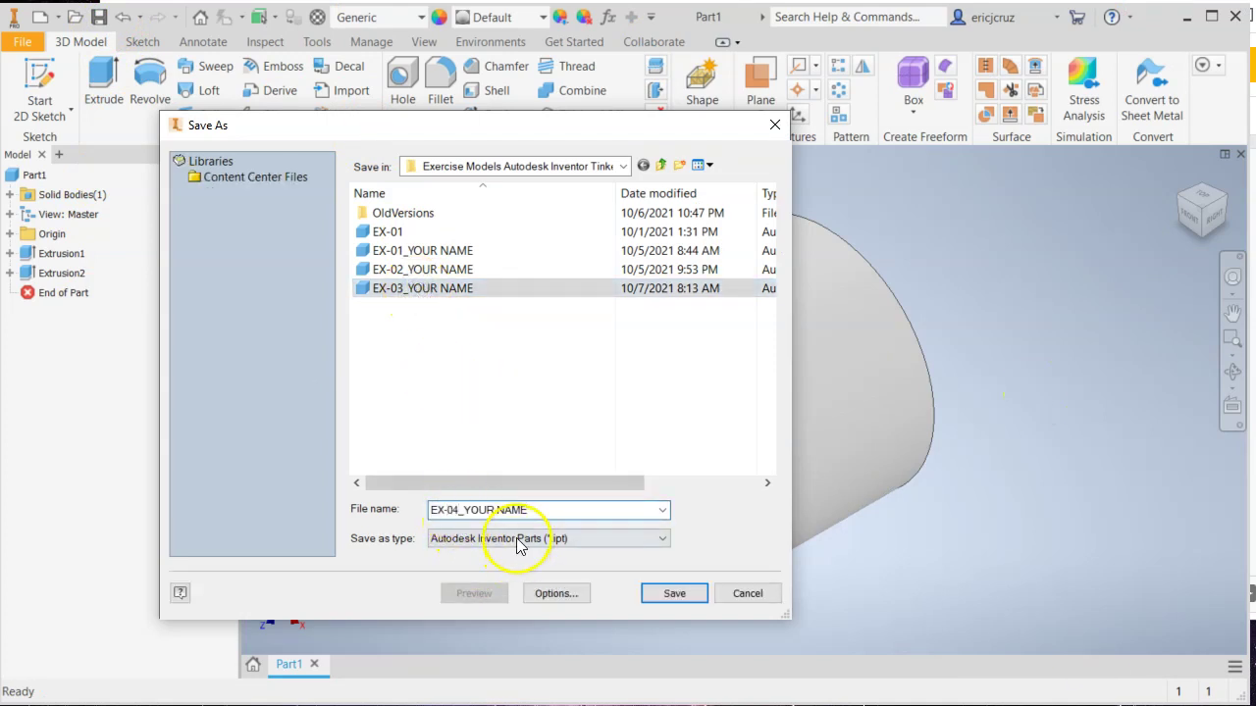
double_click(462, 509)
left_click(675, 593)
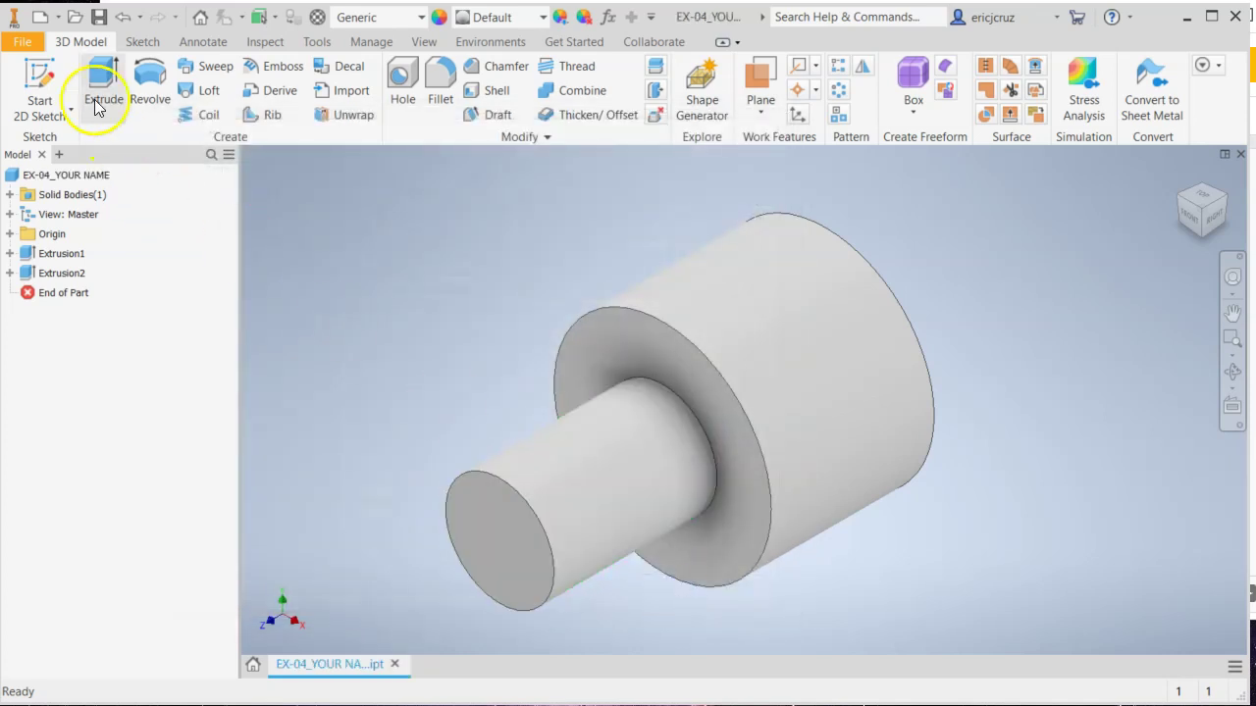
Step: Create a new drawing and set Sheet:1 to A size
left_click(60, 17)
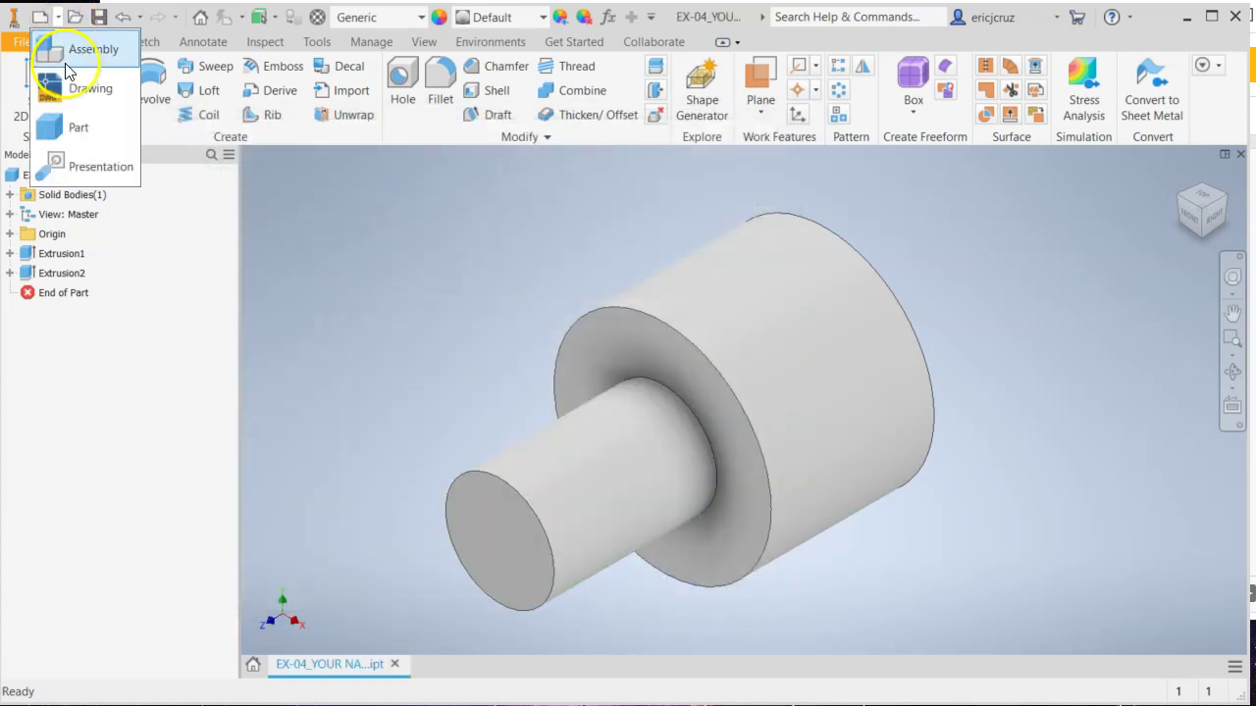
key("Return")
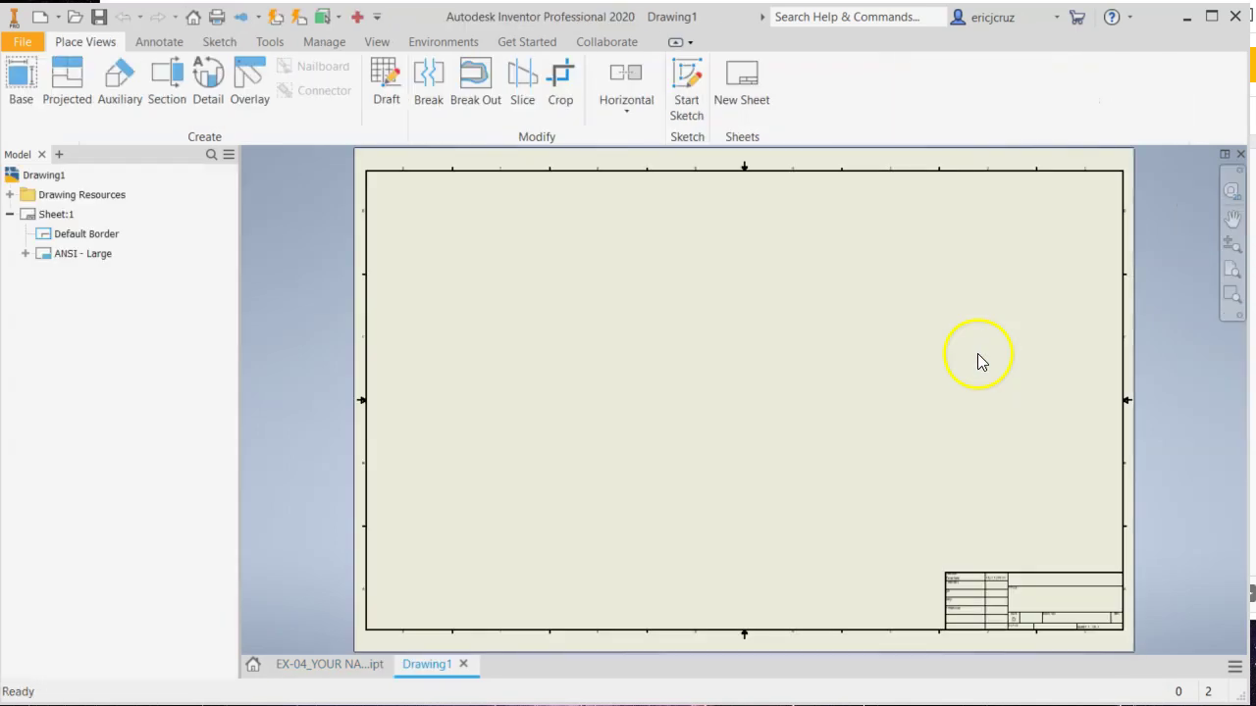
right_click(54, 218)
left_click(102, 352)
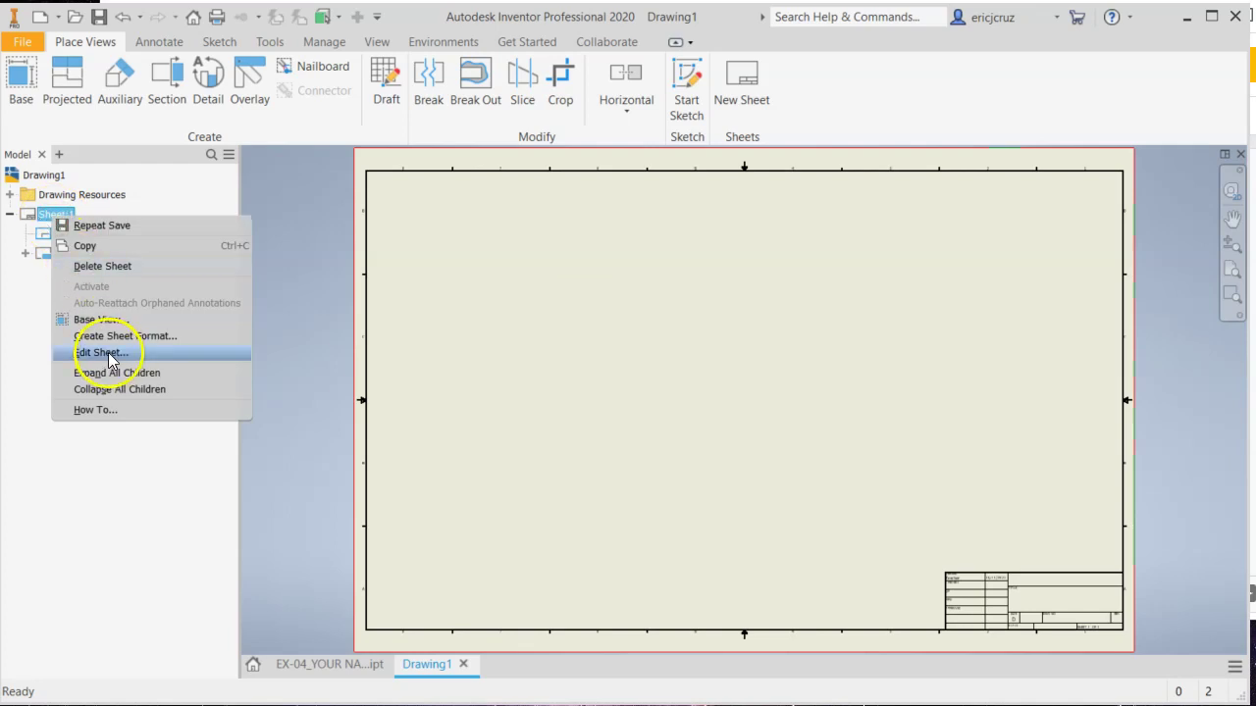
left_click(329, 281)
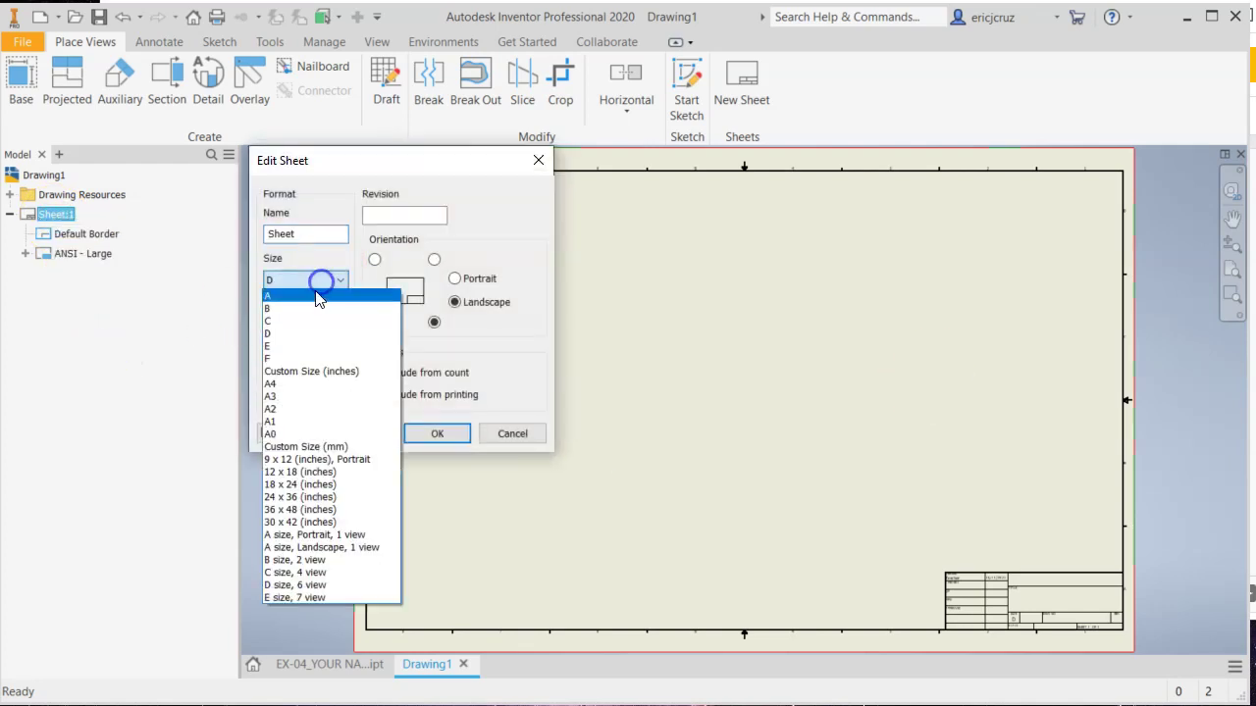
left_click(295, 293)
left_click(437, 432)
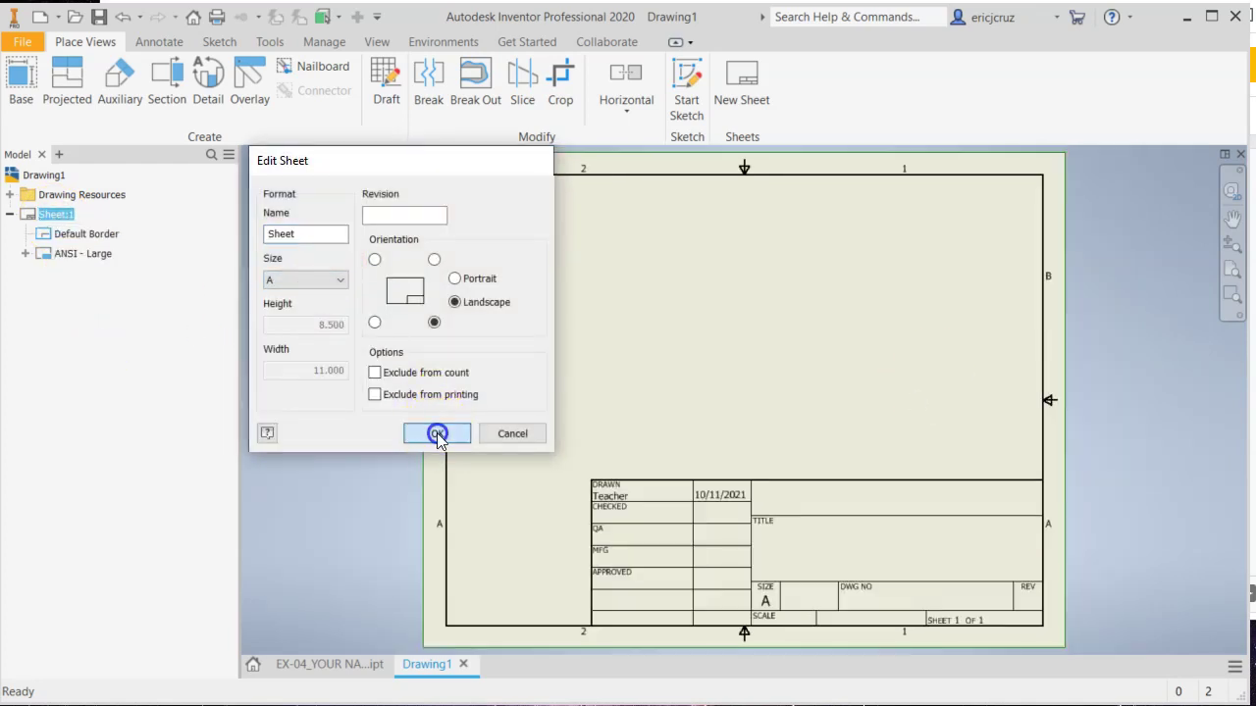
Step: Delete the ANSI - Large title block and insert ANSI A from Drawing Resources
right_click(77, 259)
left_click(106, 286)
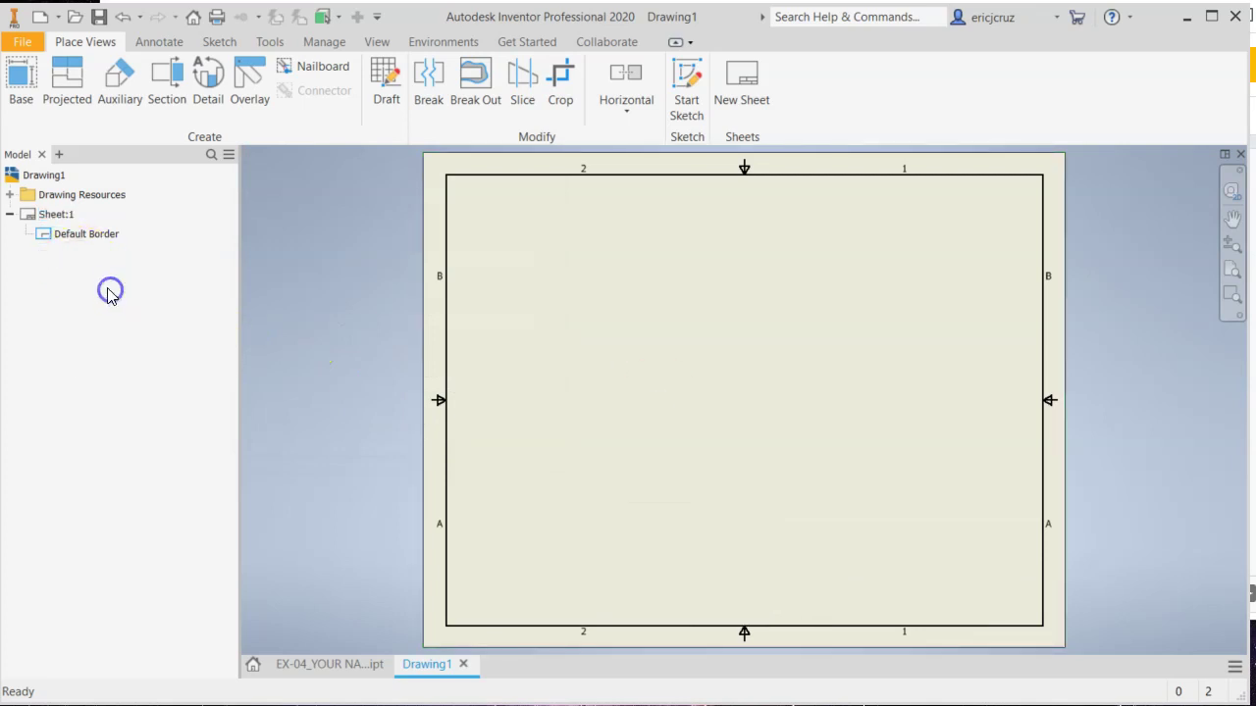
left_click(10, 194)
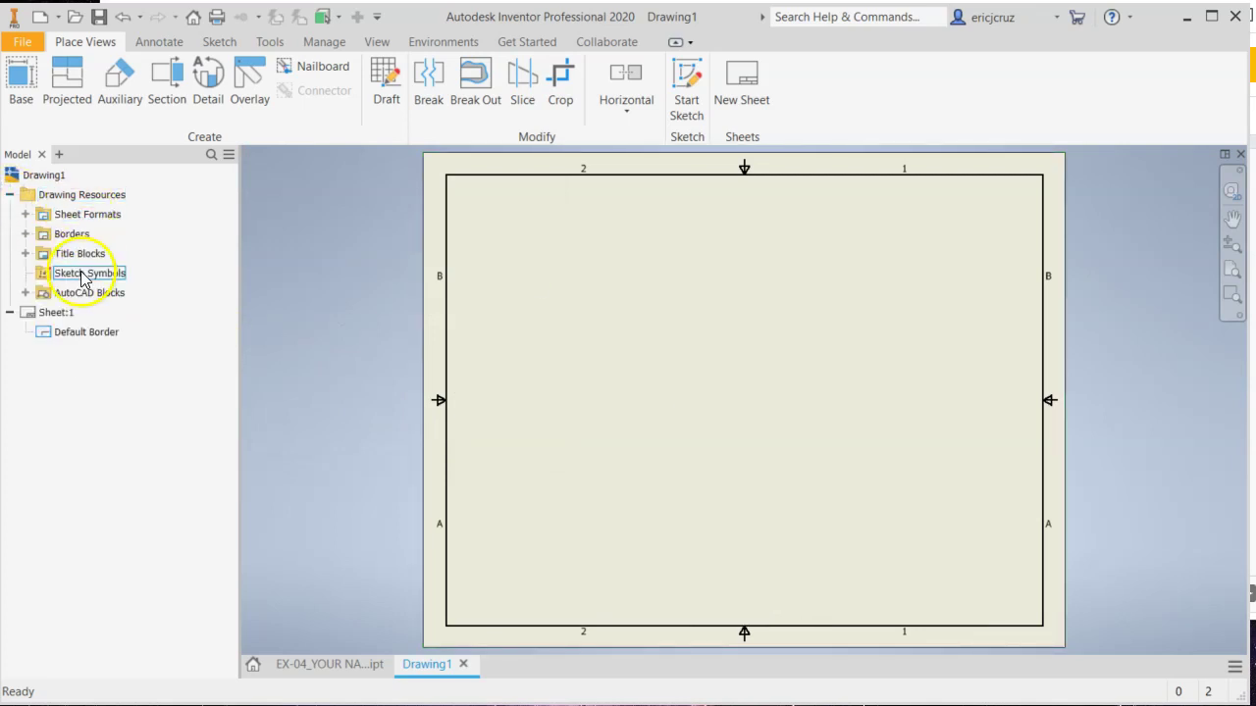
left_click(25, 253)
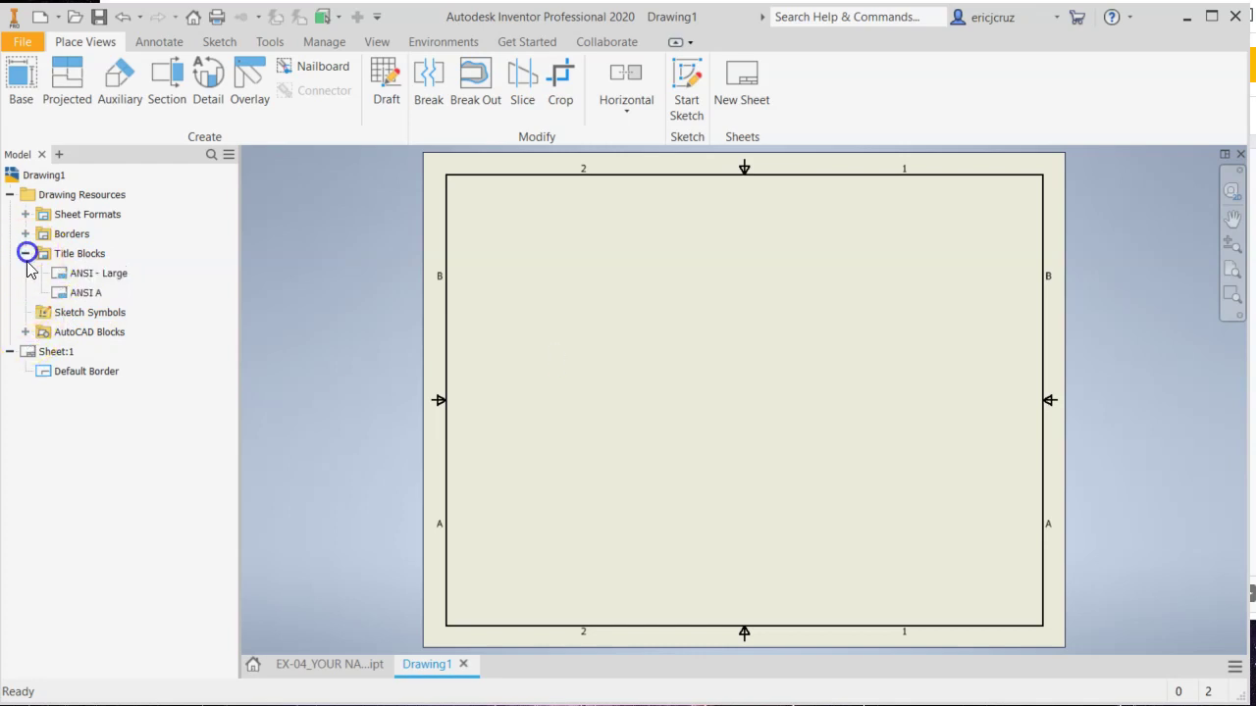
right_click(79, 291)
left_click(130, 362)
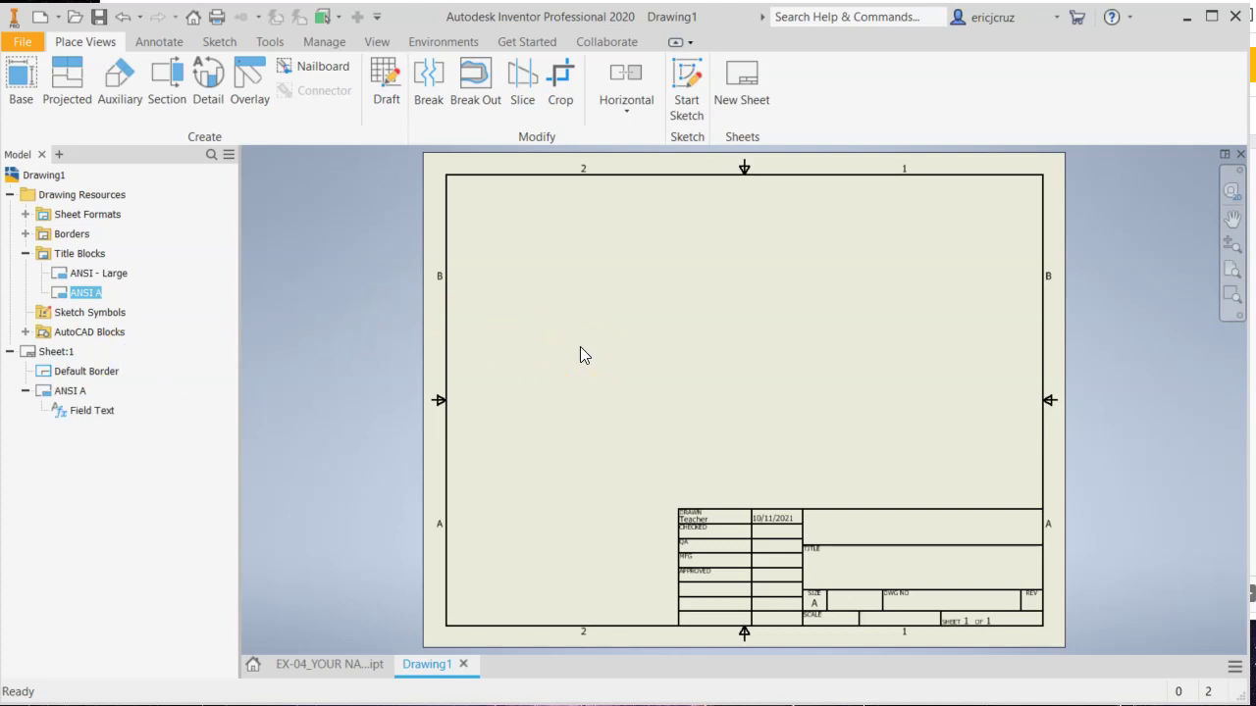
Step: Place a side-profile base view of EX-04_YOUR NAME and an isometric projected view at upper right
left_click(24, 80)
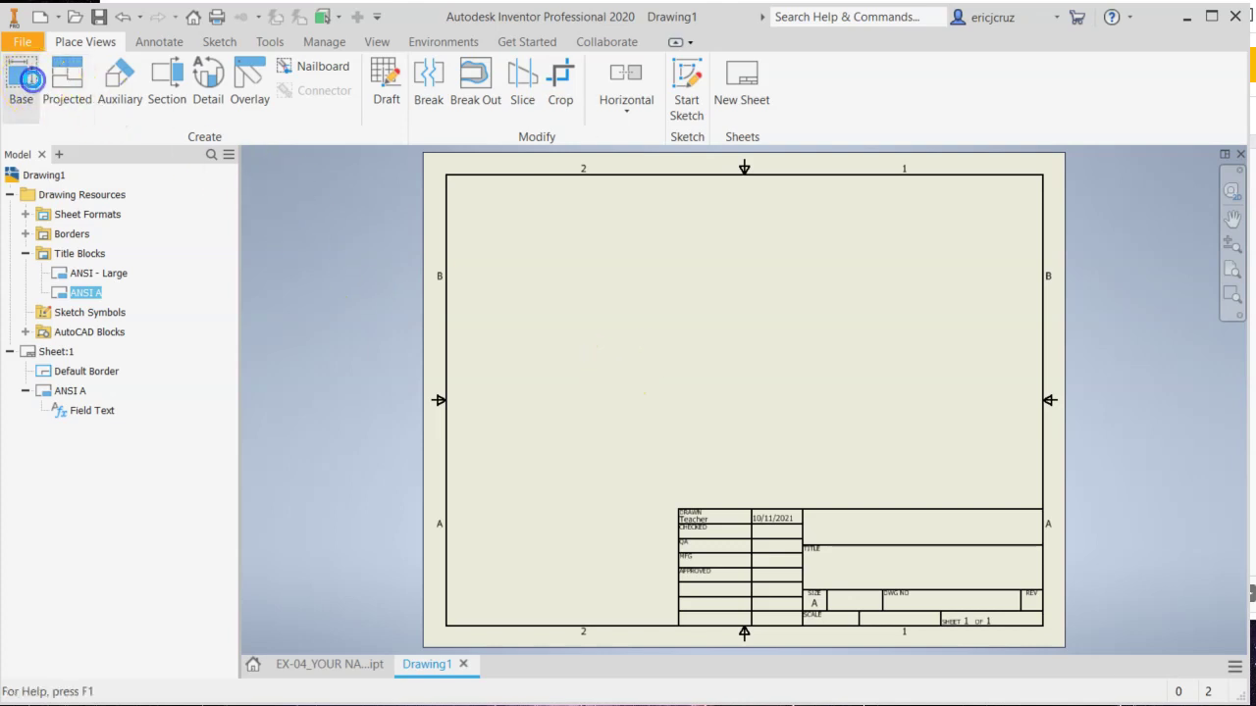
left_click_drag(181, 242, 176, 188)
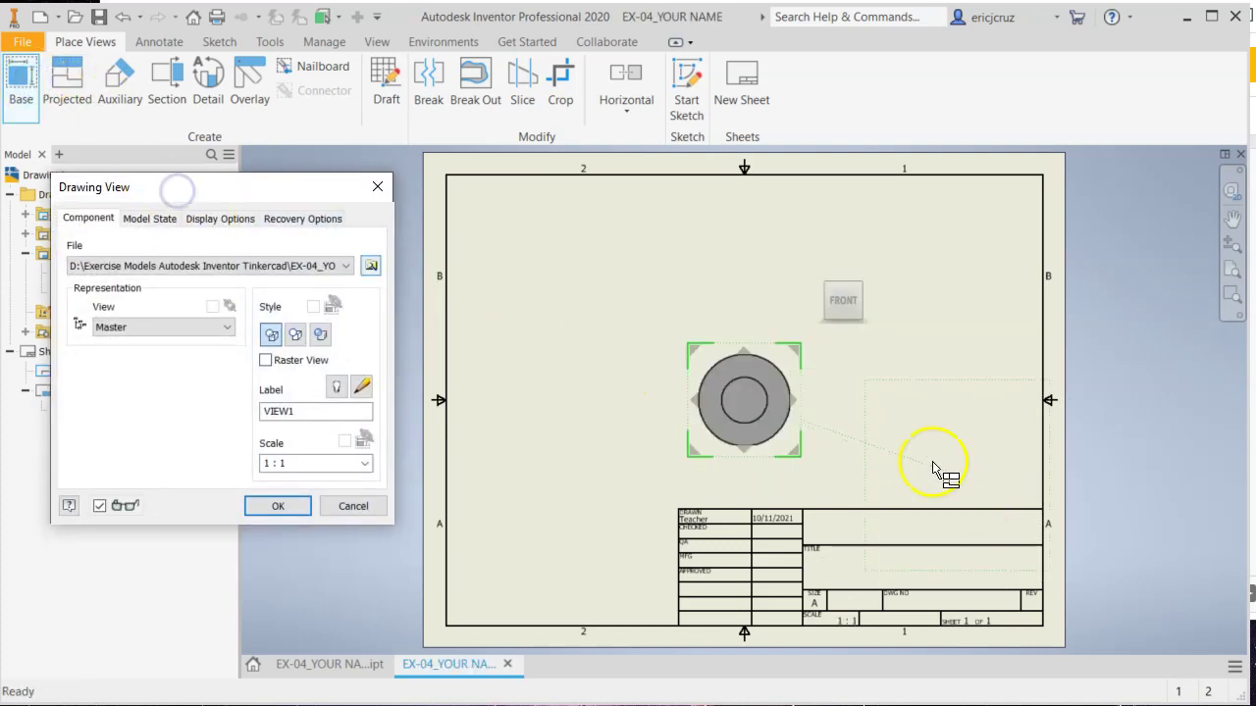
mouse_move(755, 400)
left_mouse_down()
mouse_move(785, 407)
mouse_move(686, 355)
mouse_move(574, 361)
left_mouse_up()
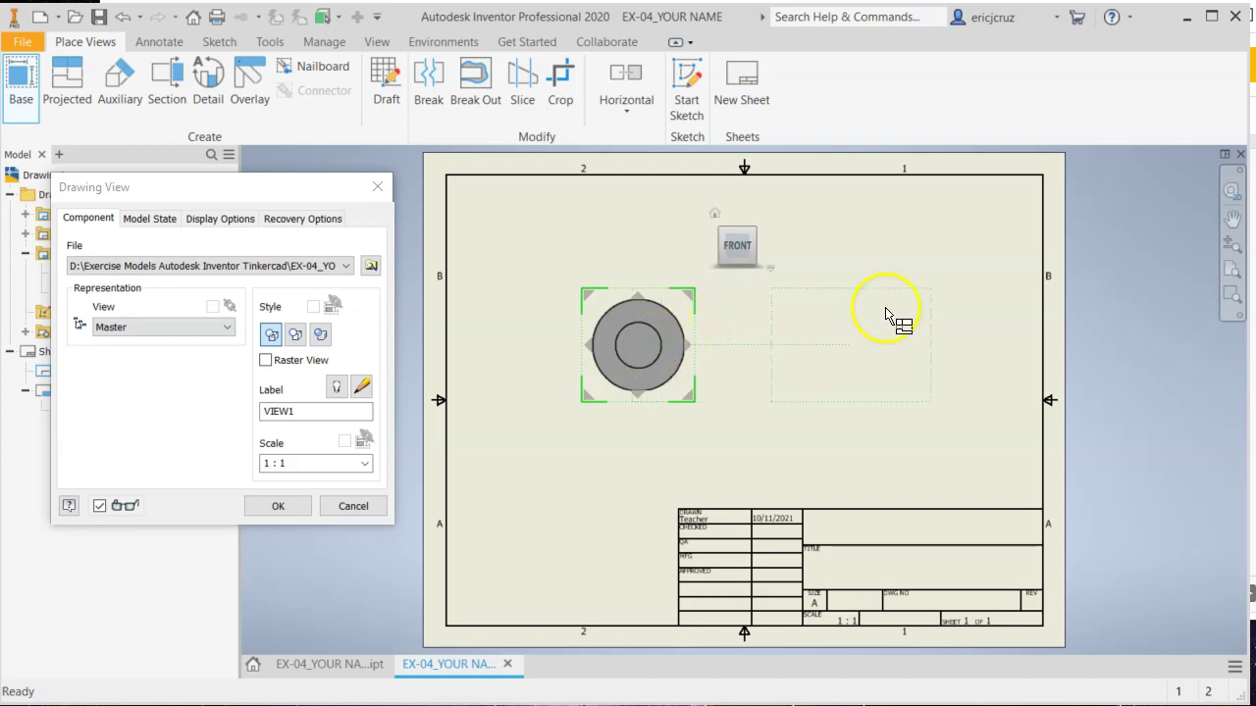
key("alt+Tab")
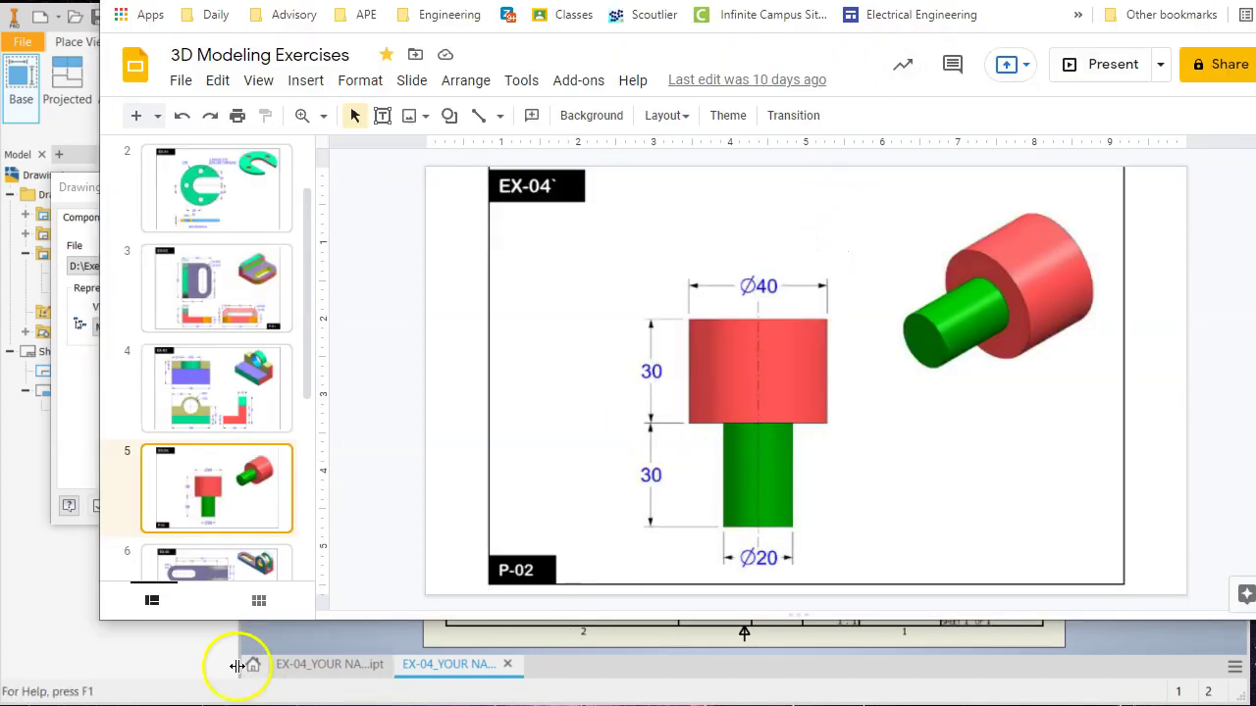
left_click(182, 664)
mouse_move(757, 222)
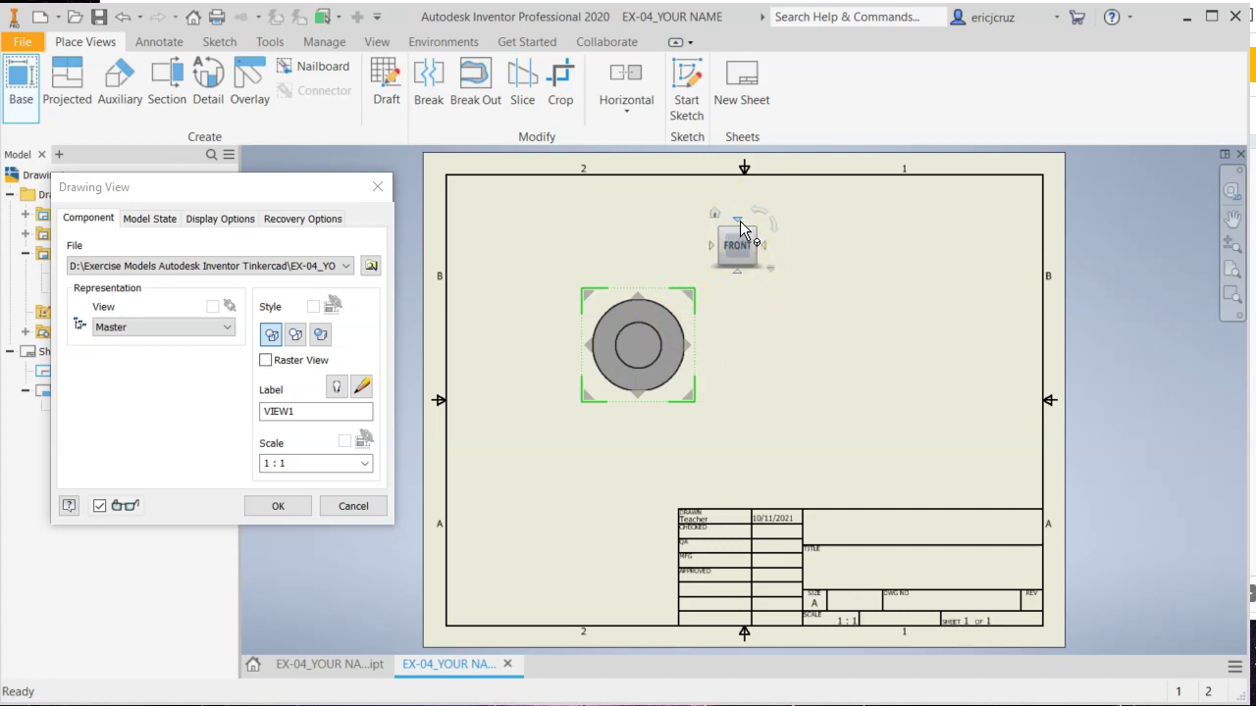
left_click(741, 225)
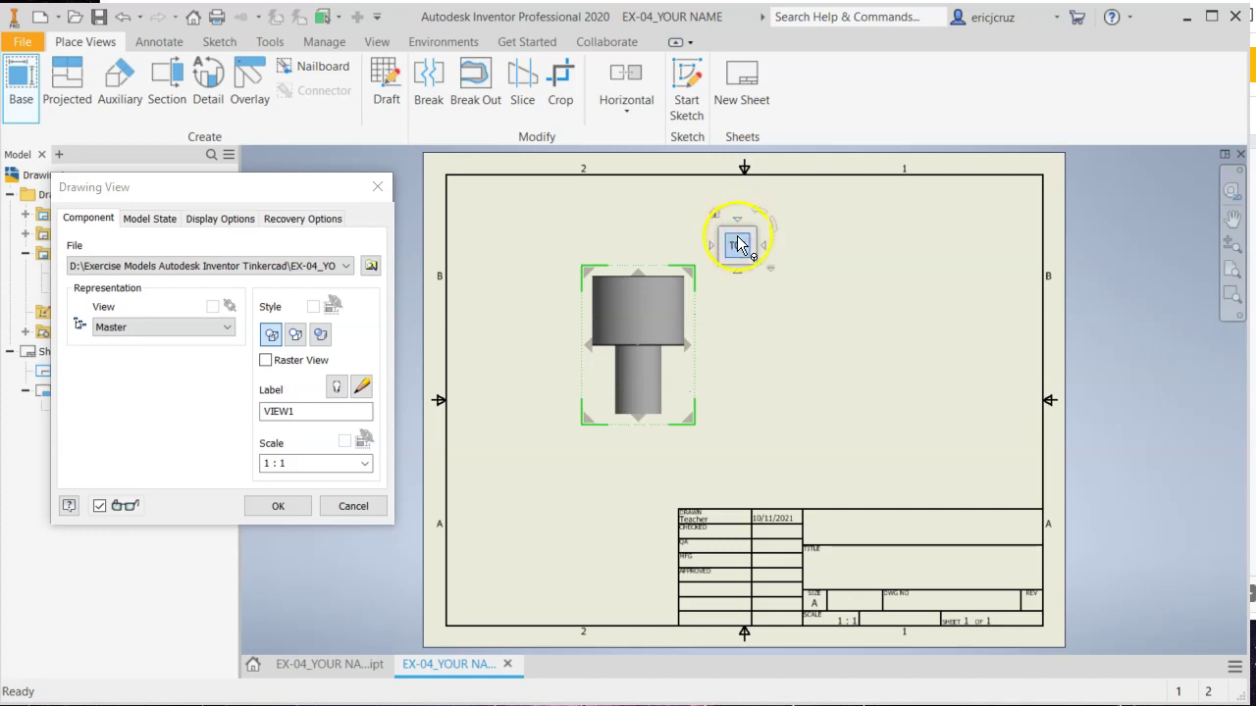
left_click_drag(647, 312, 620, 324)
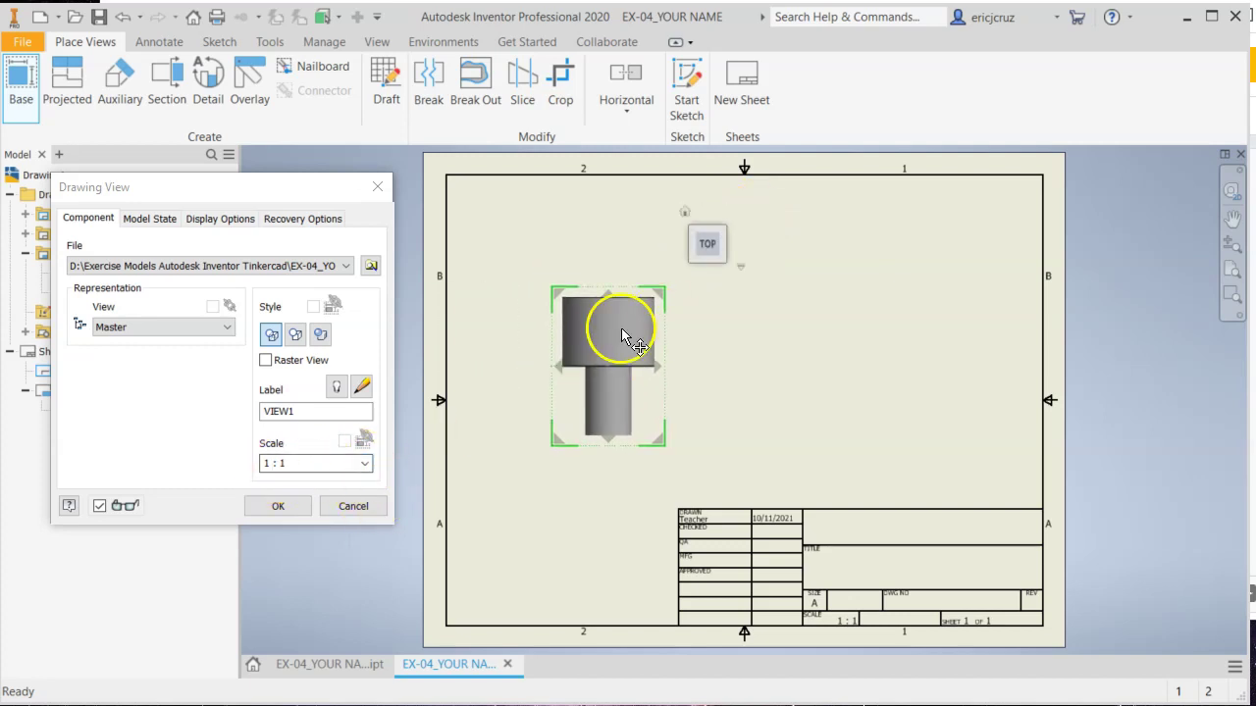
left_click_drag(603, 335, 594, 386)
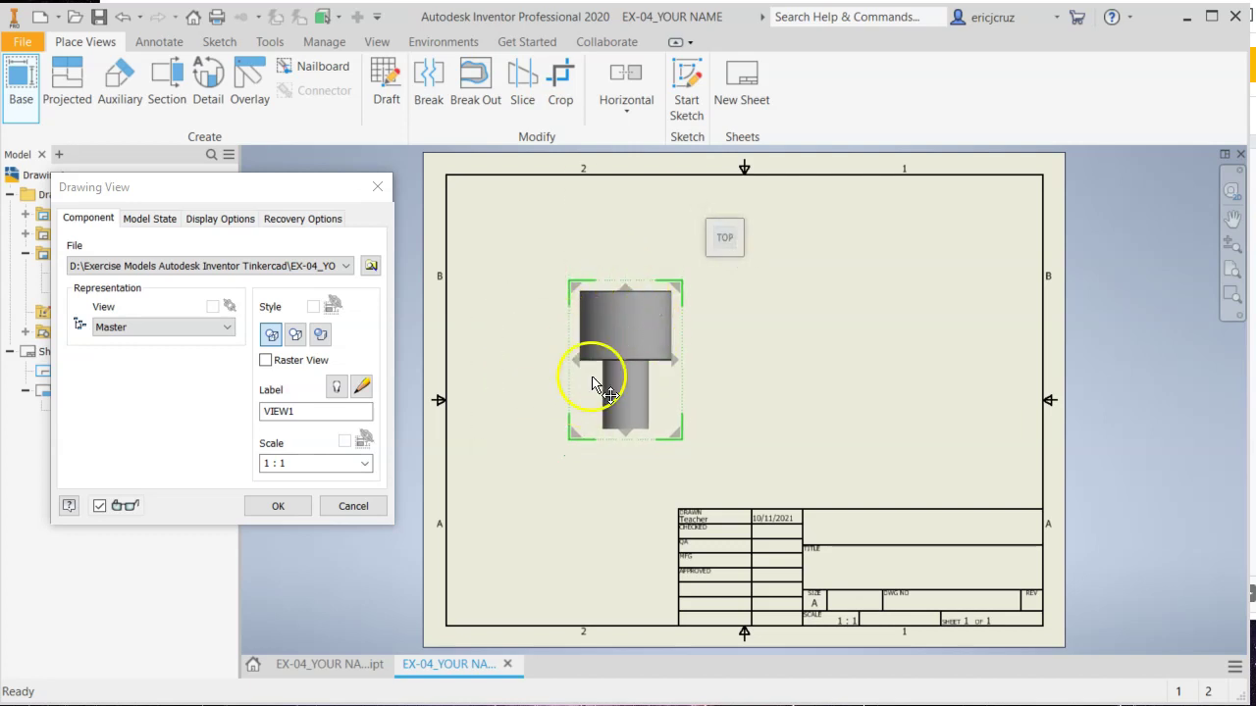
left_click(975, 246)
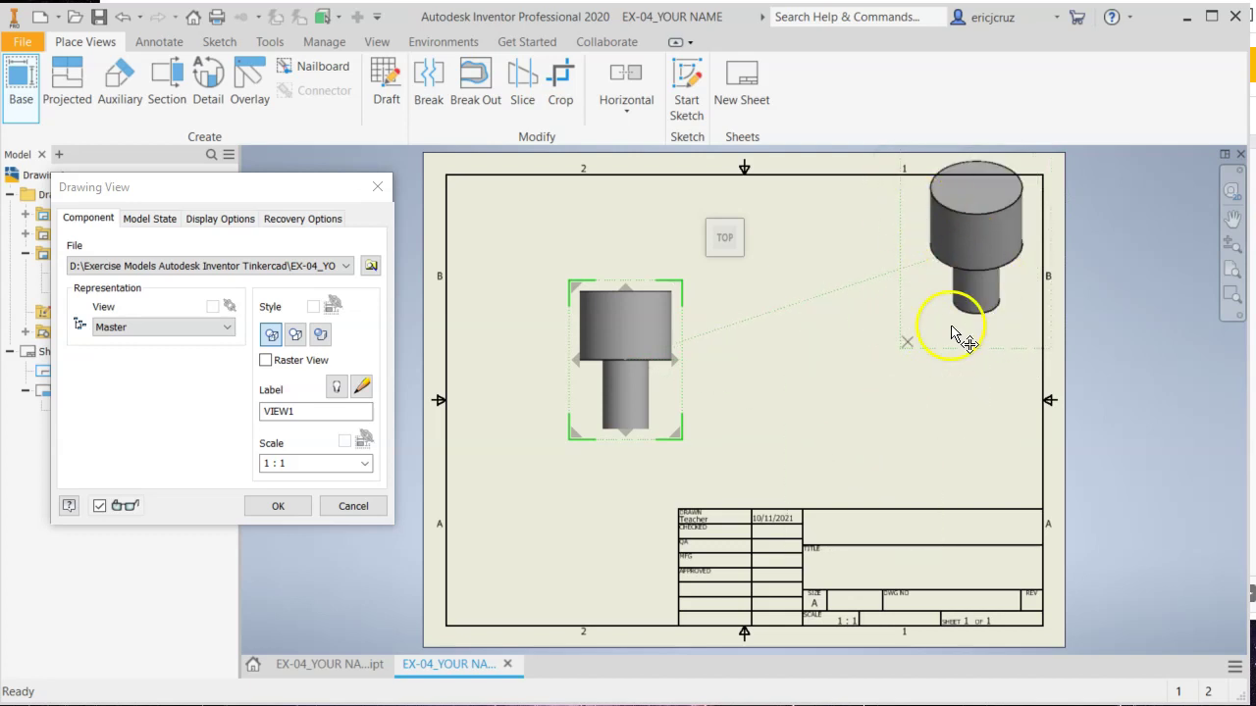
left_click(278, 506)
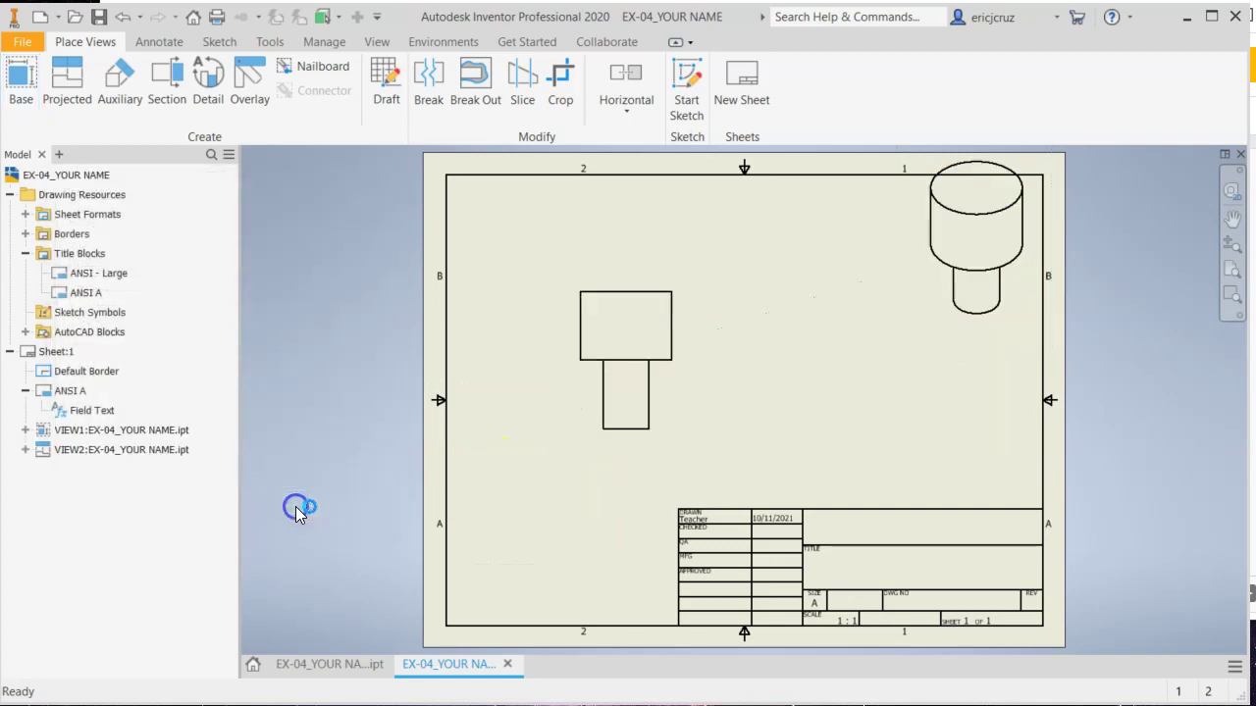
Step: Reorient VIEW2 to the front-right-top ViewCube corner, move it down, and set Shaded style
double_click(942, 337)
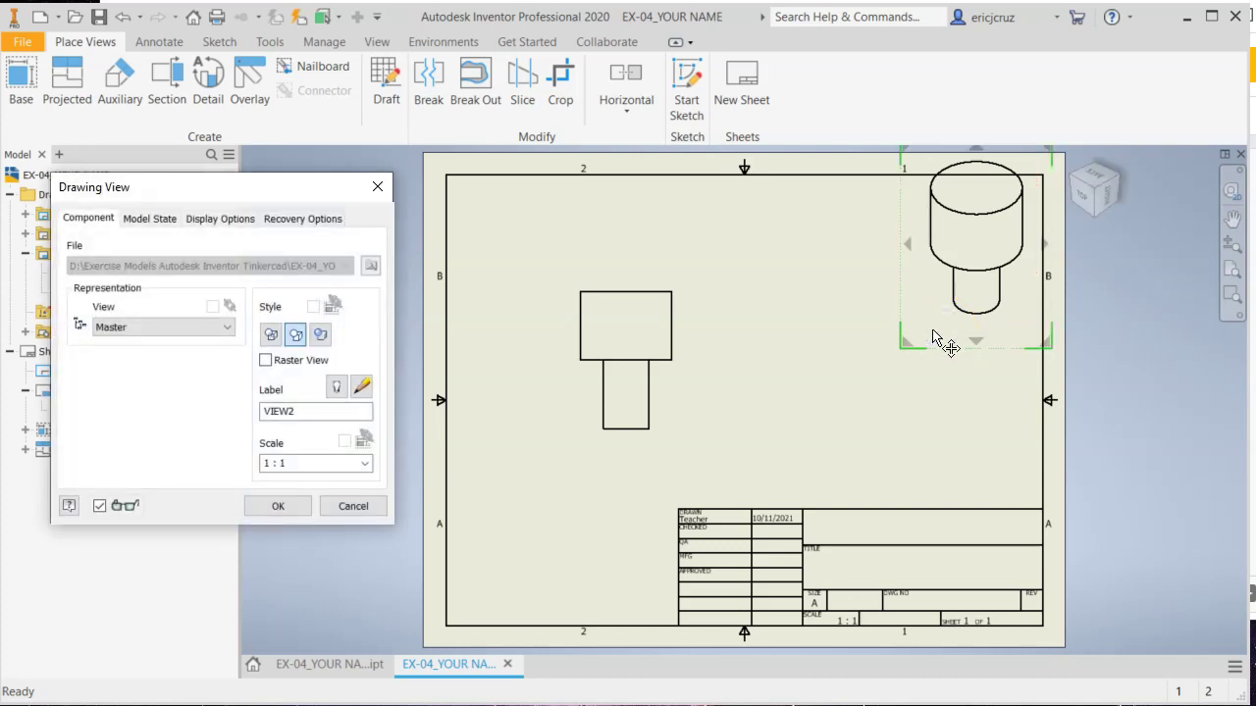
left_click(1107, 157)
left_click_drag(1135, 177, 1077, 163)
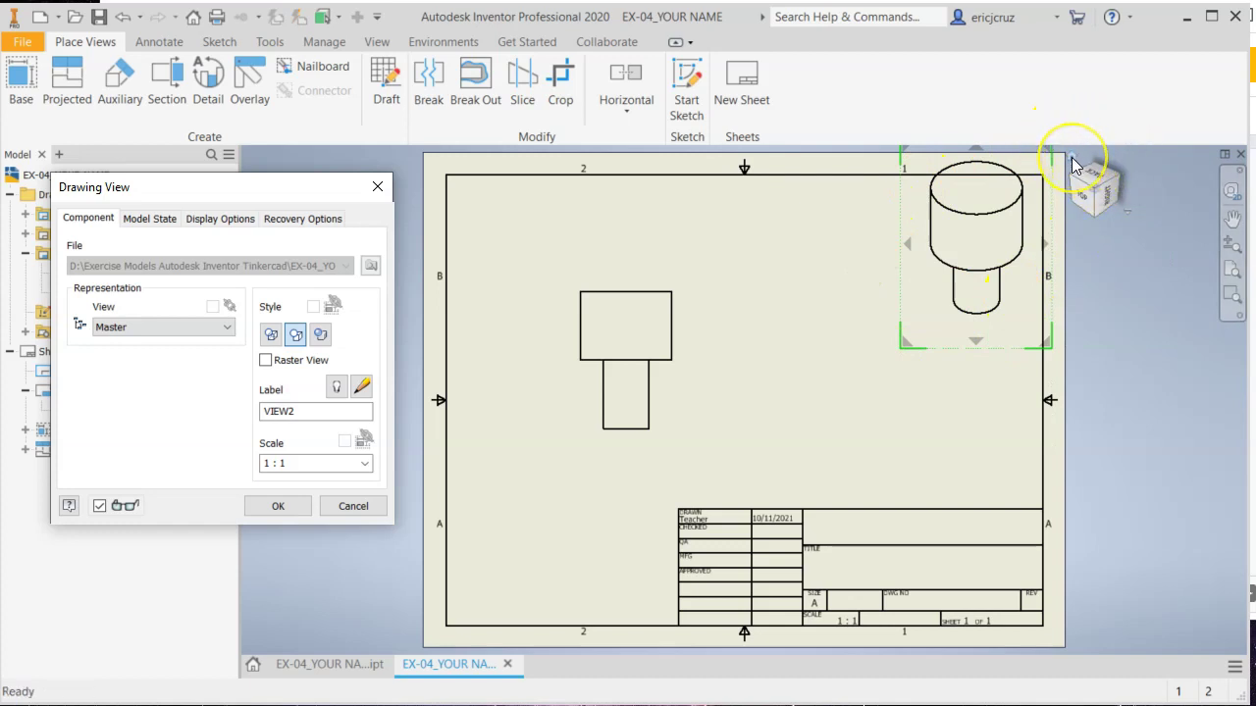
left_click(1073, 164)
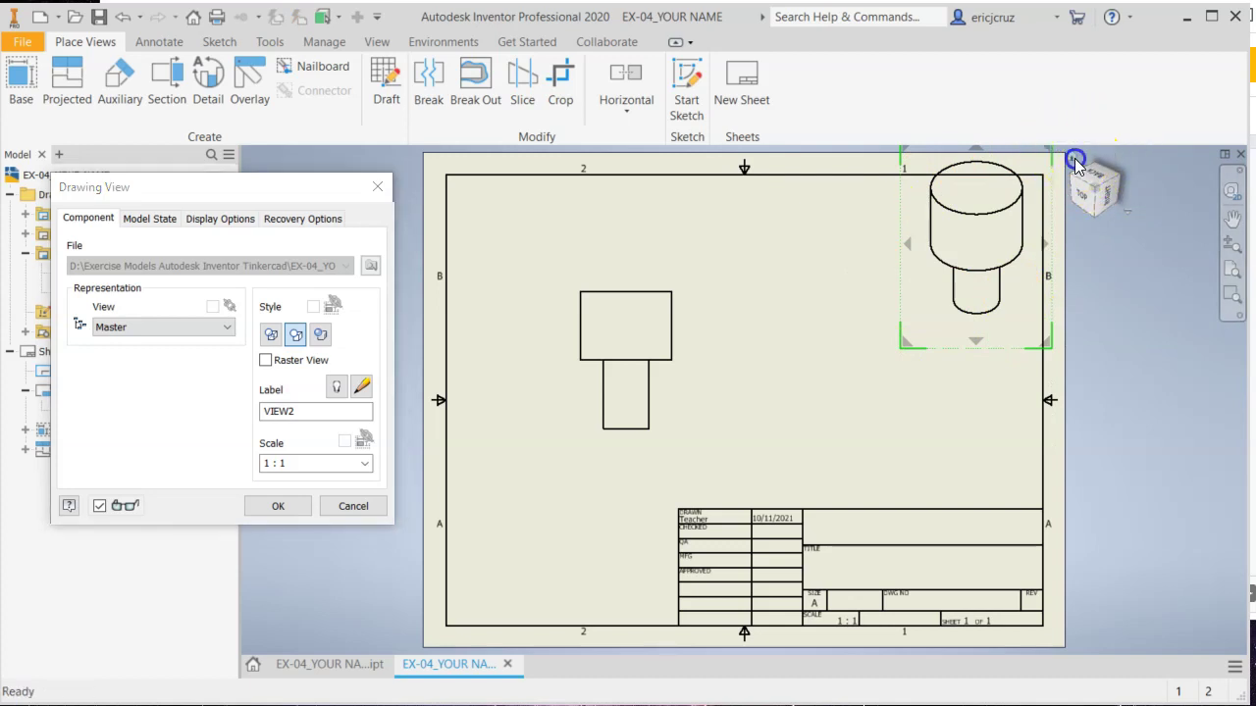
mouse_move(925, 210)
left_mouse_down()
mouse_move(932, 351)
mouse_move(925, 330)
mouse_move(879, 356)
mouse_move(890, 365)
left_mouse_up()
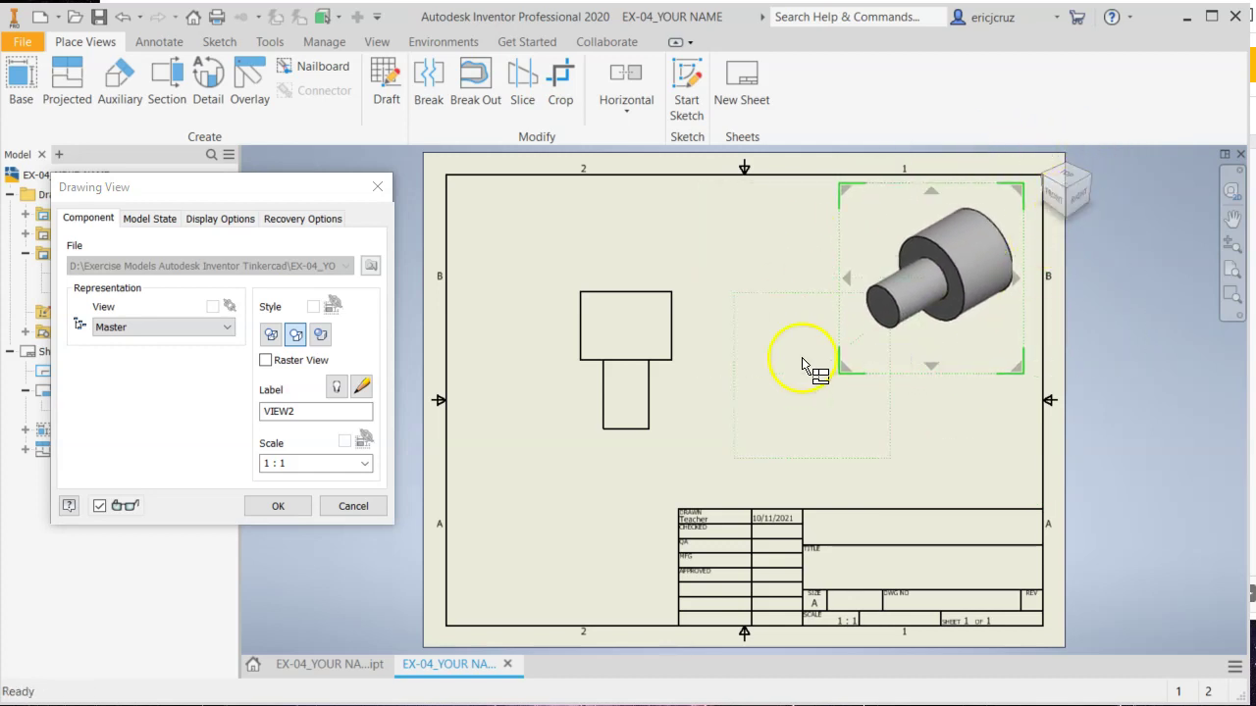
left_click(322, 338)
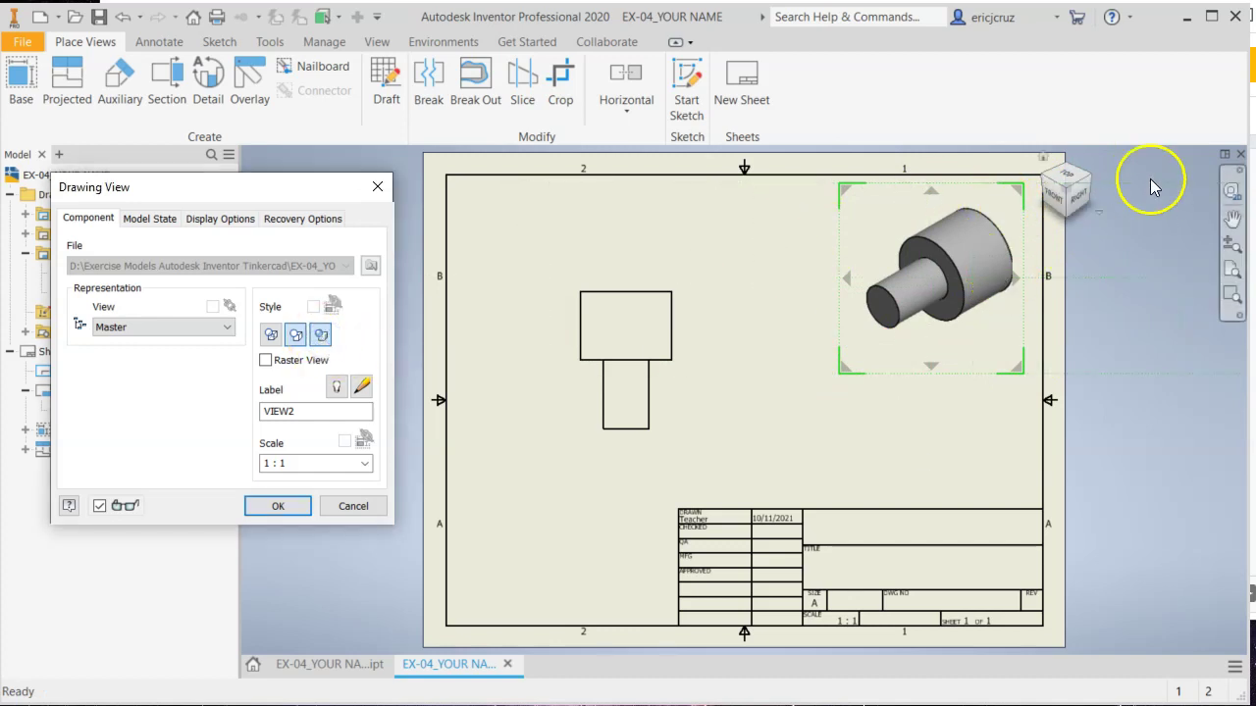
left_click(280, 506)
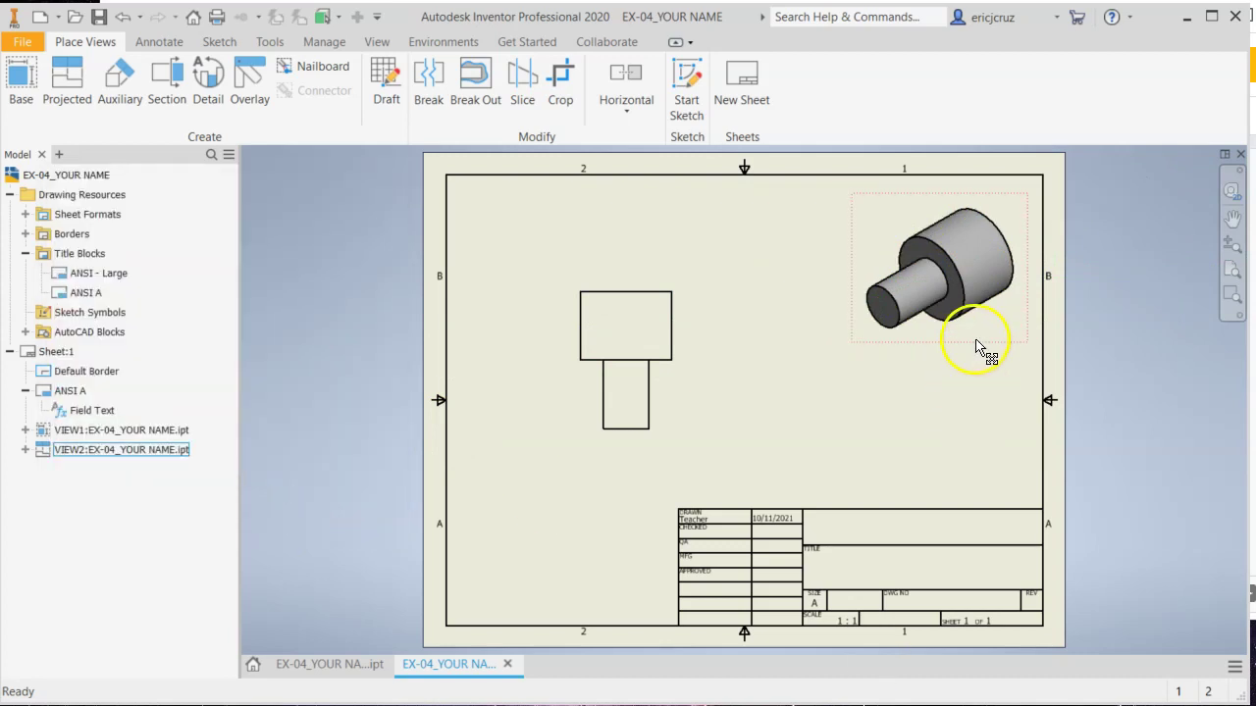
Step: Reposition the isometric and base views on the sheet, comparing against the reference slide
left_click_drag(971, 346, 947, 350)
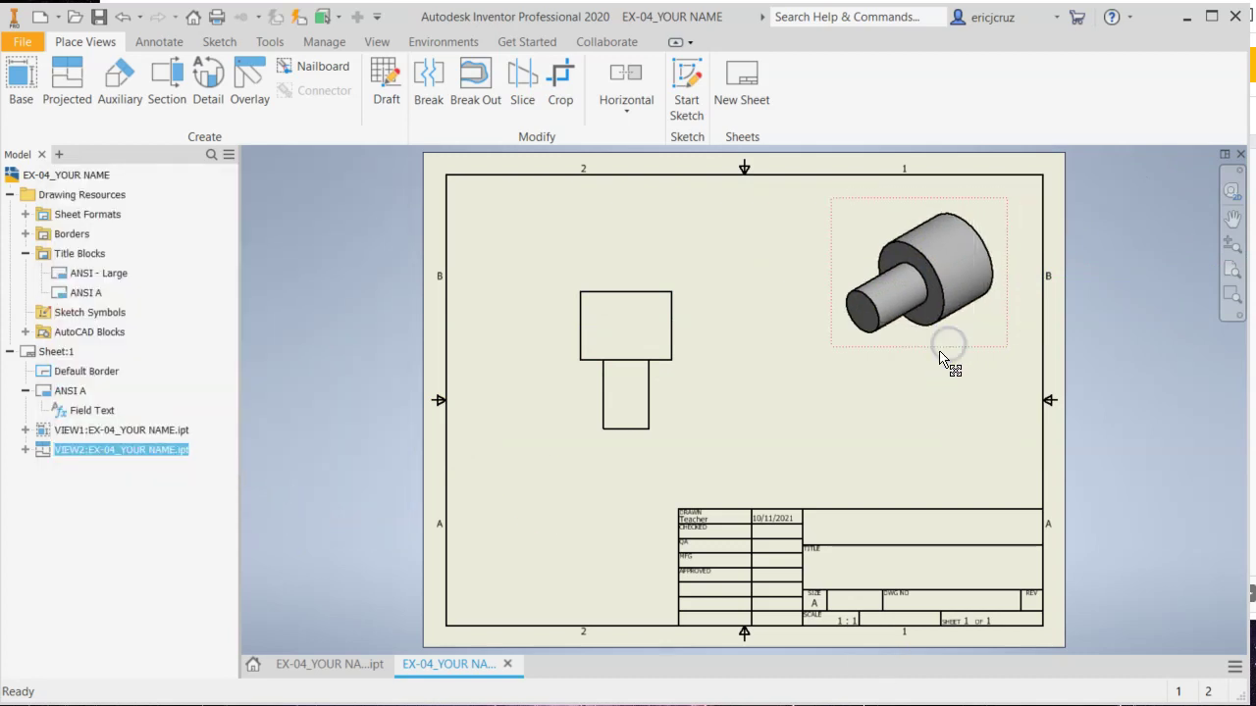
left_click_drag(676, 432, 702, 432)
left_click(790, 436)
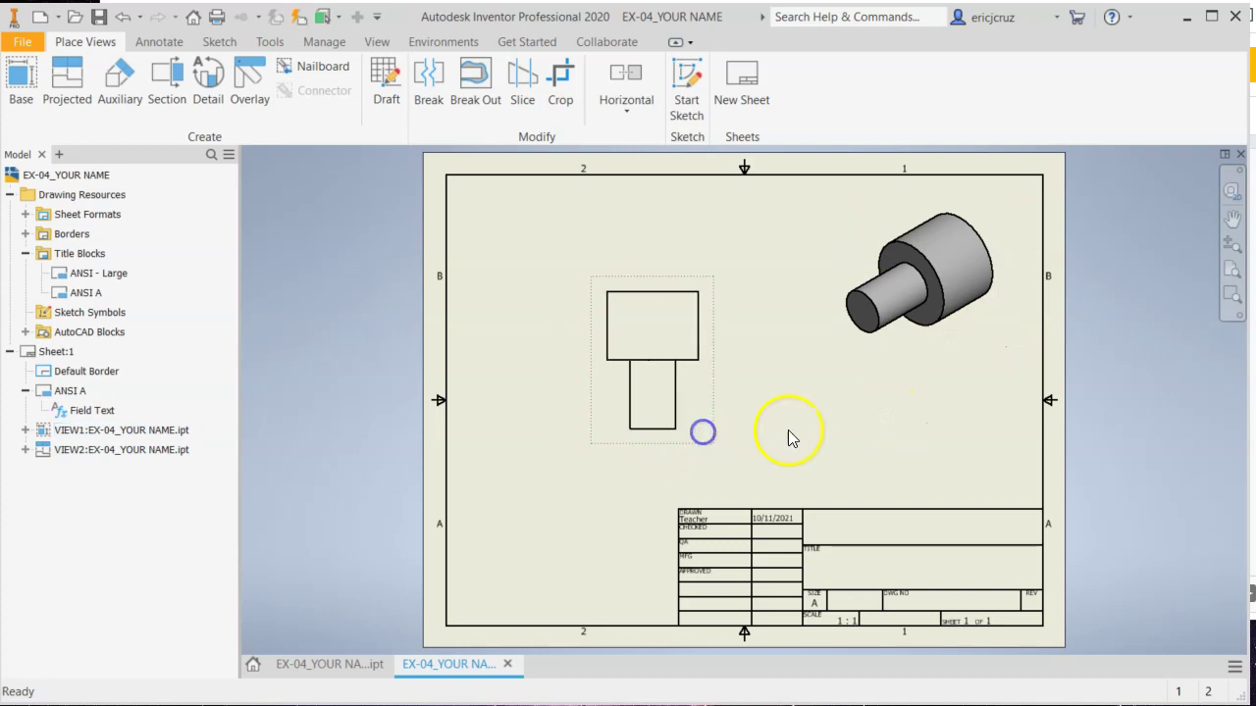
left_click(579, 251)
left_click(950, 235)
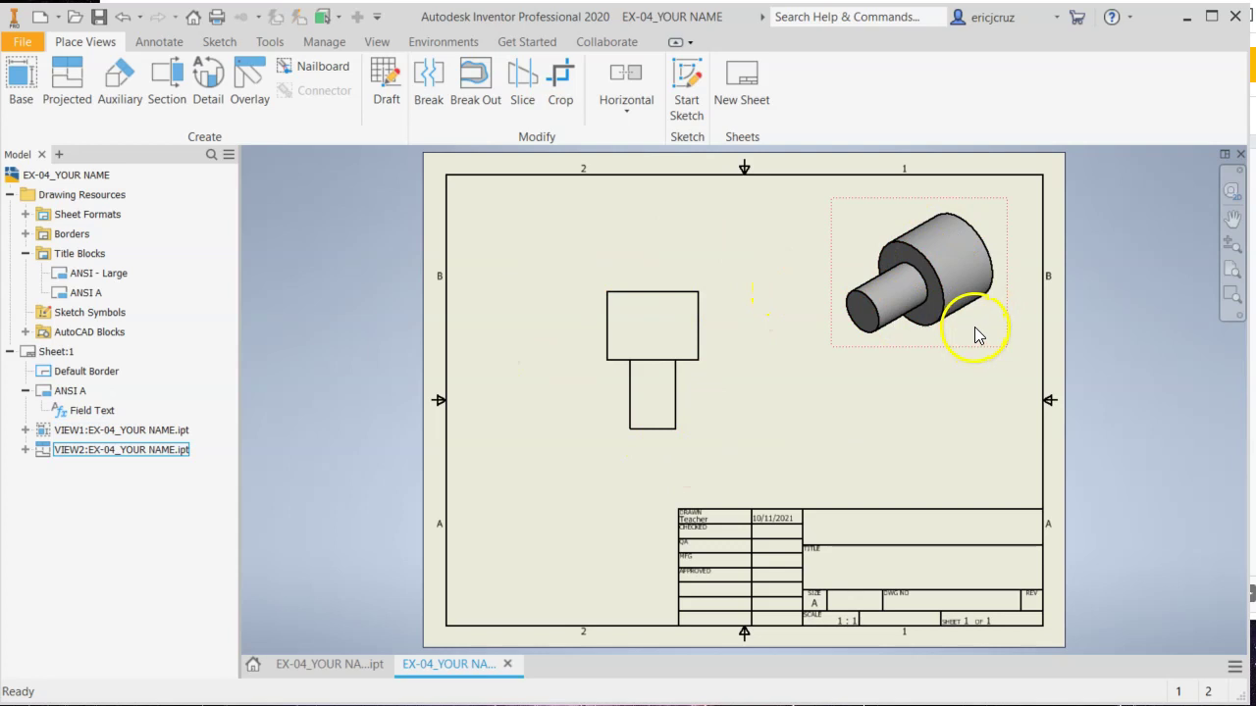
left_click(956, 361)
key("alt+Tab")
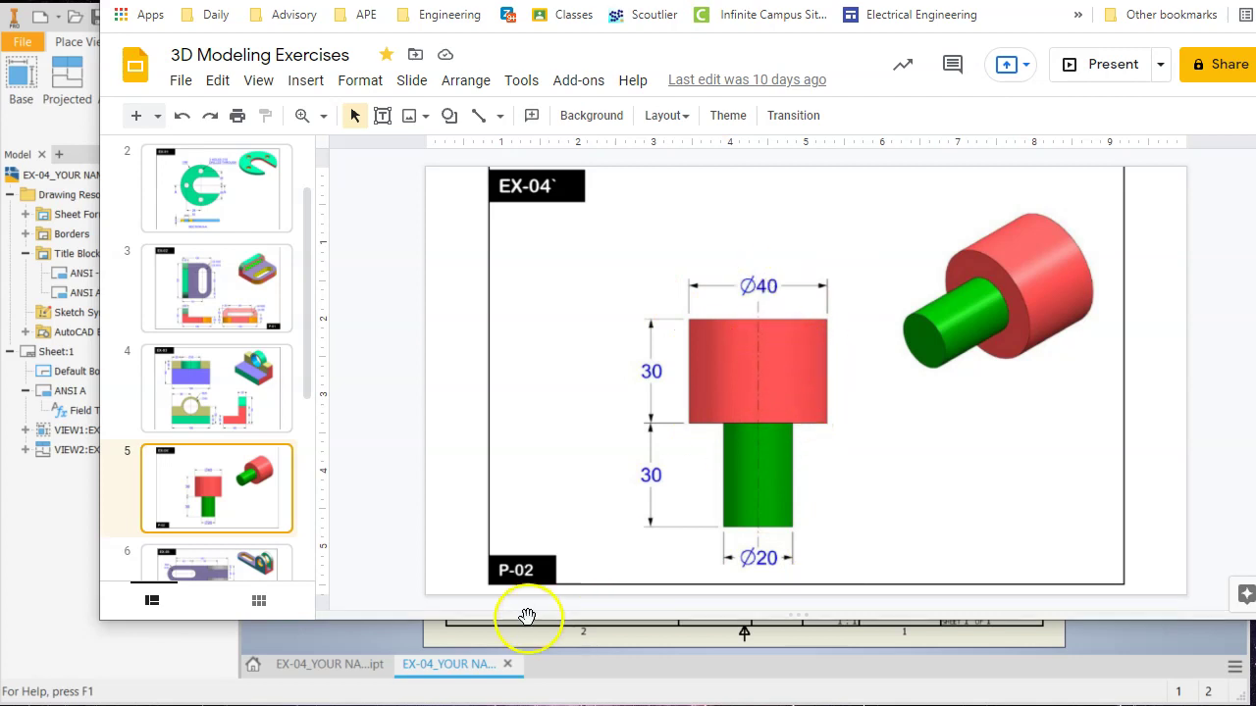
left_click(359, 642)
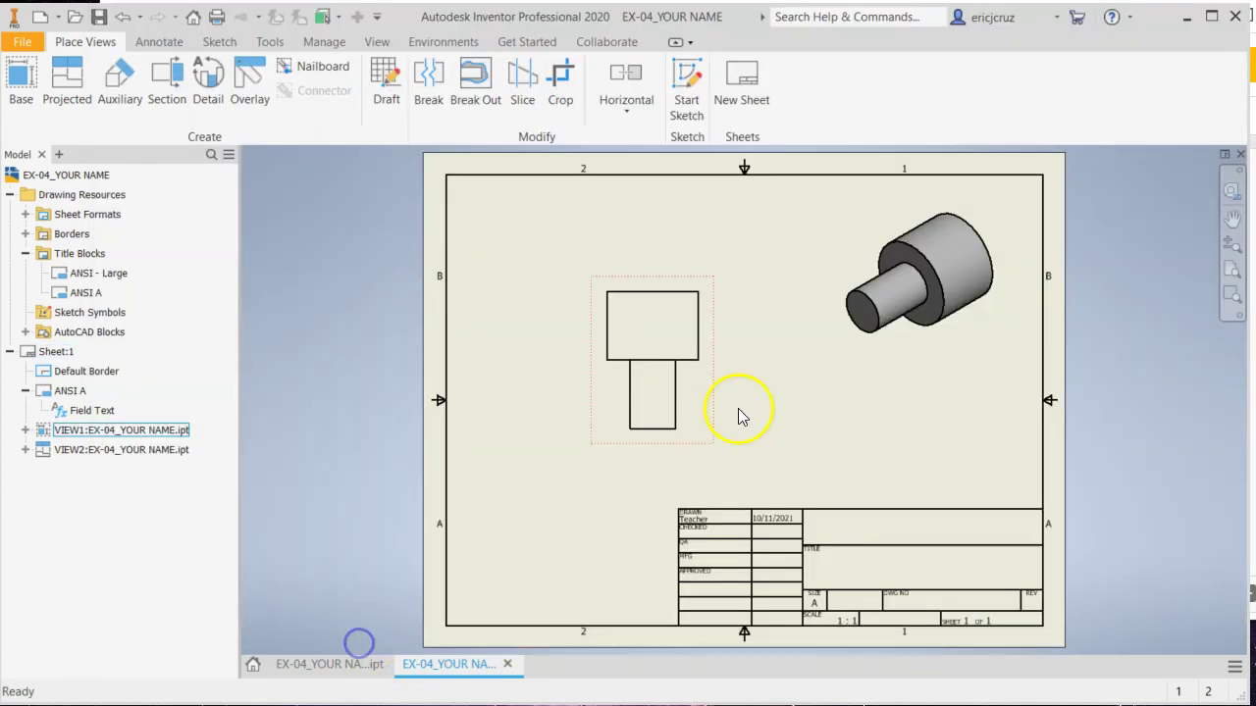
Step: Set the Active Standard to Default Standard (ANSI-mm) in Document Settings and apply it
left_click(281, 43)
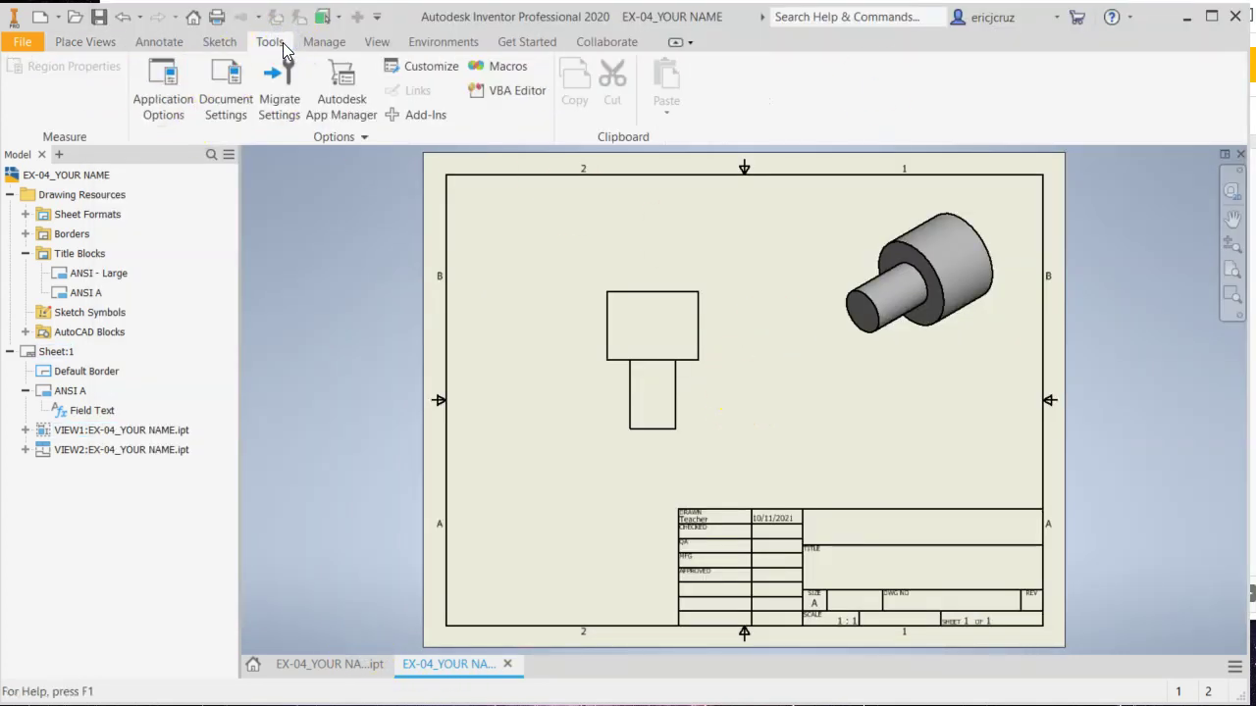
left_click(211, 108)
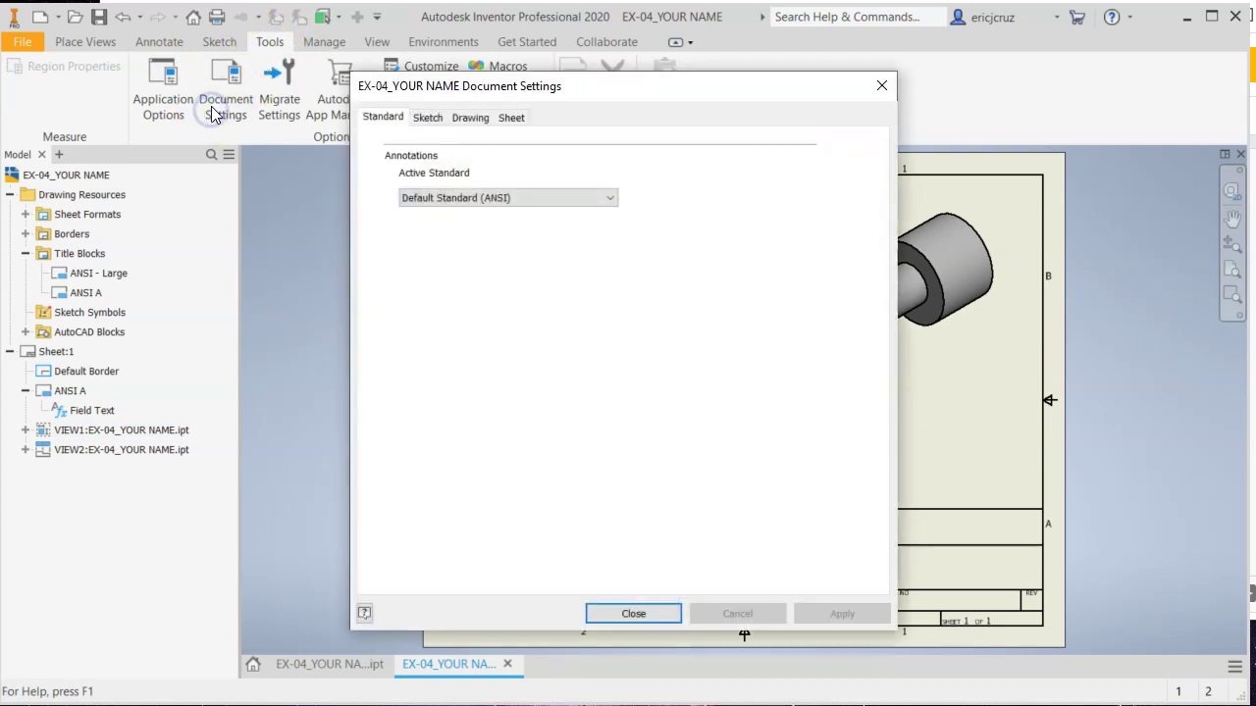
left_click(461, 197)
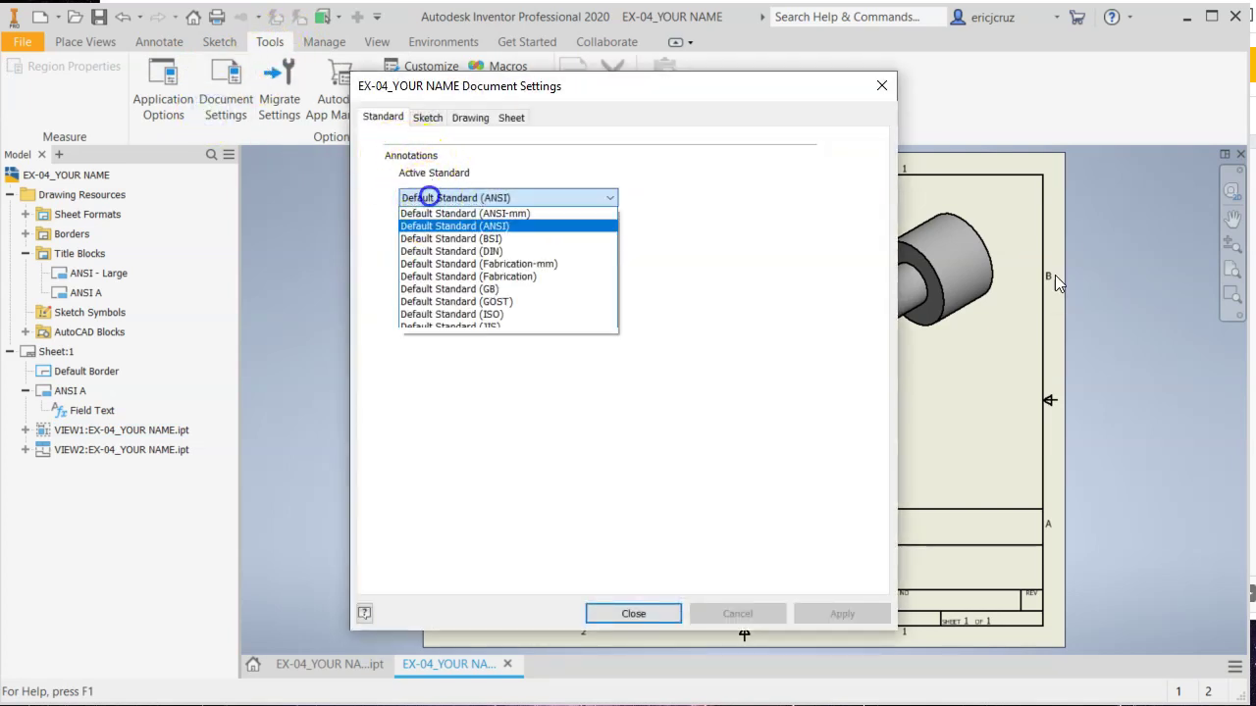
left_click(481, 220)
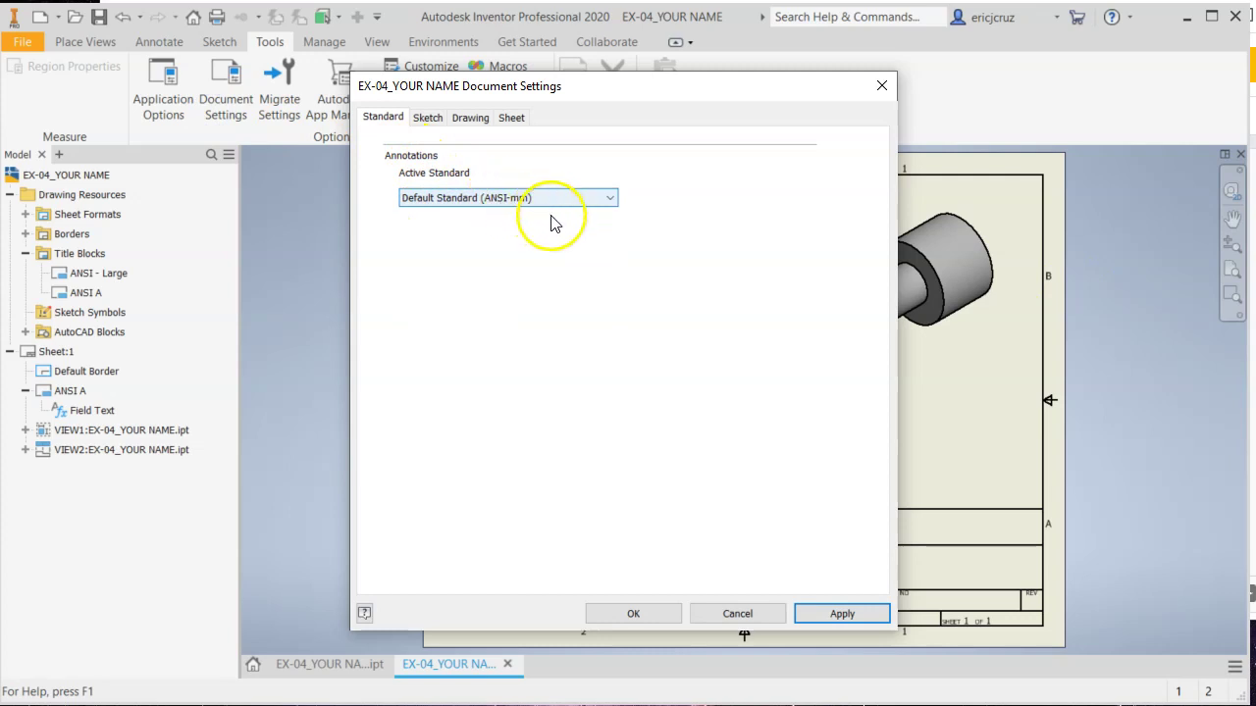
left_click(841, 613)
left_click(636, 614)
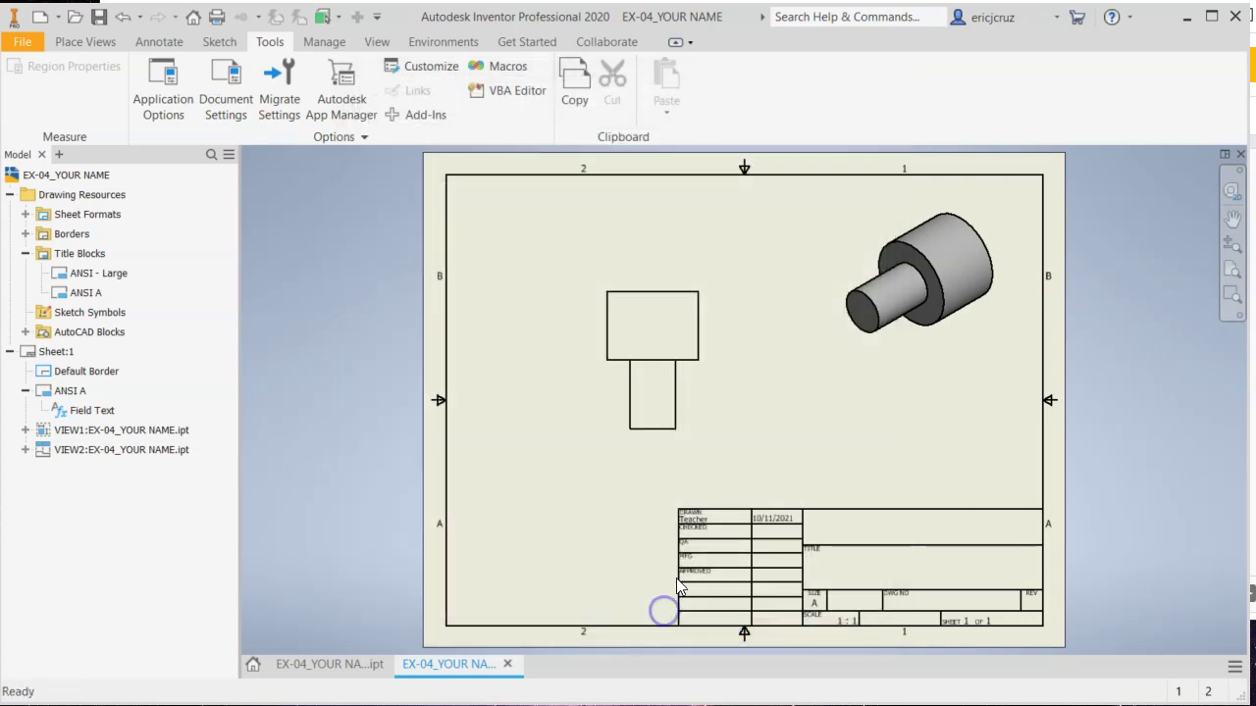
Step: Dimension the upper step's top edge as Ø40.00 above the view
left_click(172, 46)
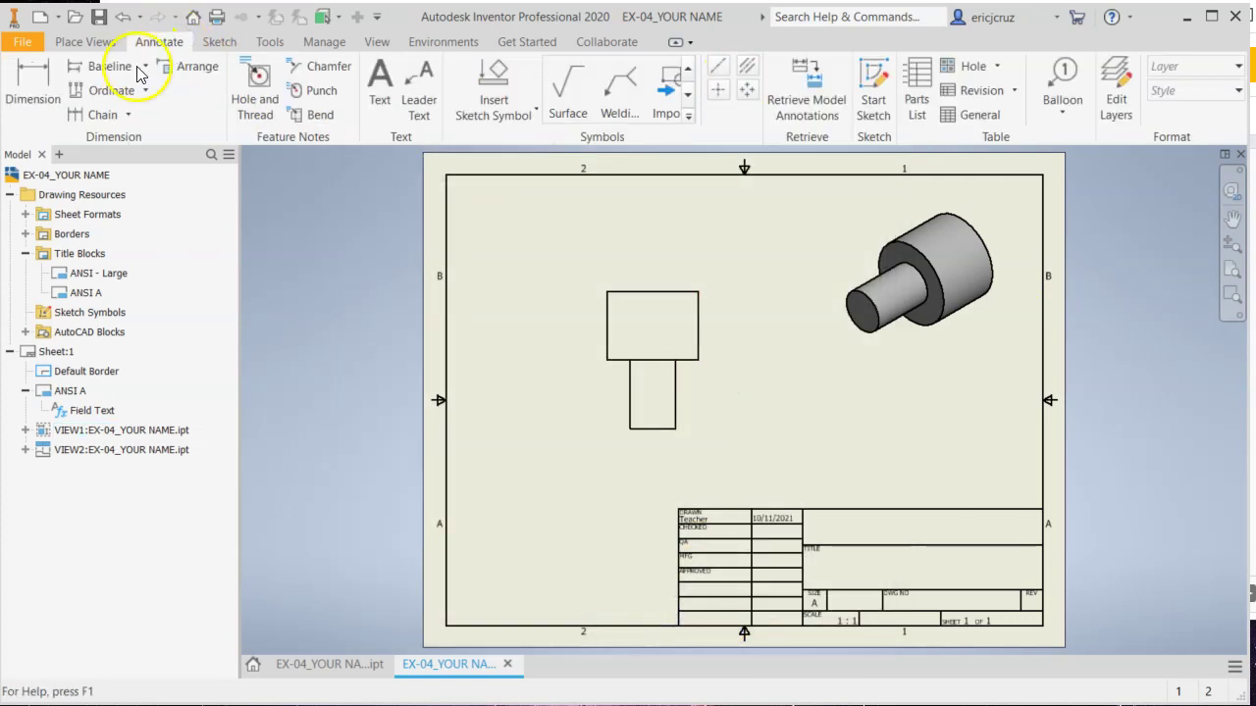
left_click(40, 88)
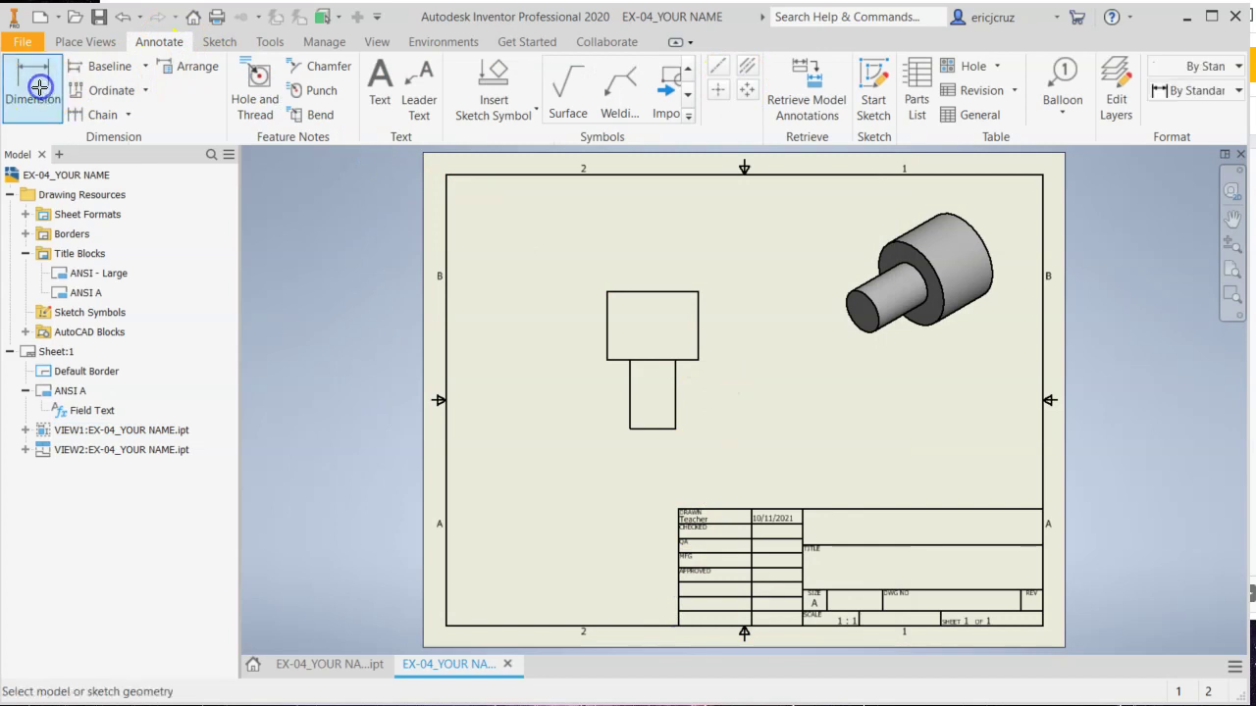
left_click(695, 291)
left_click(681, 261)
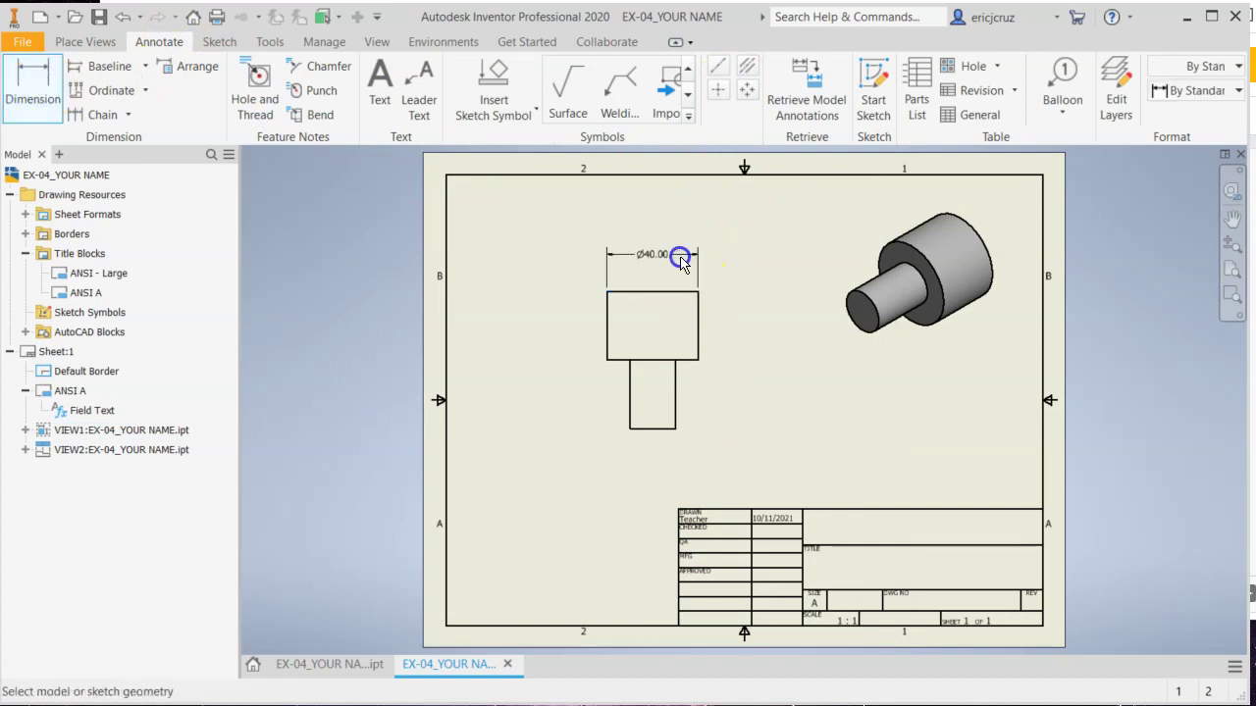
Step: Add 30.00 height dimensions to the left of the upper and lower steps
scroll(741, 263, "up", 5)
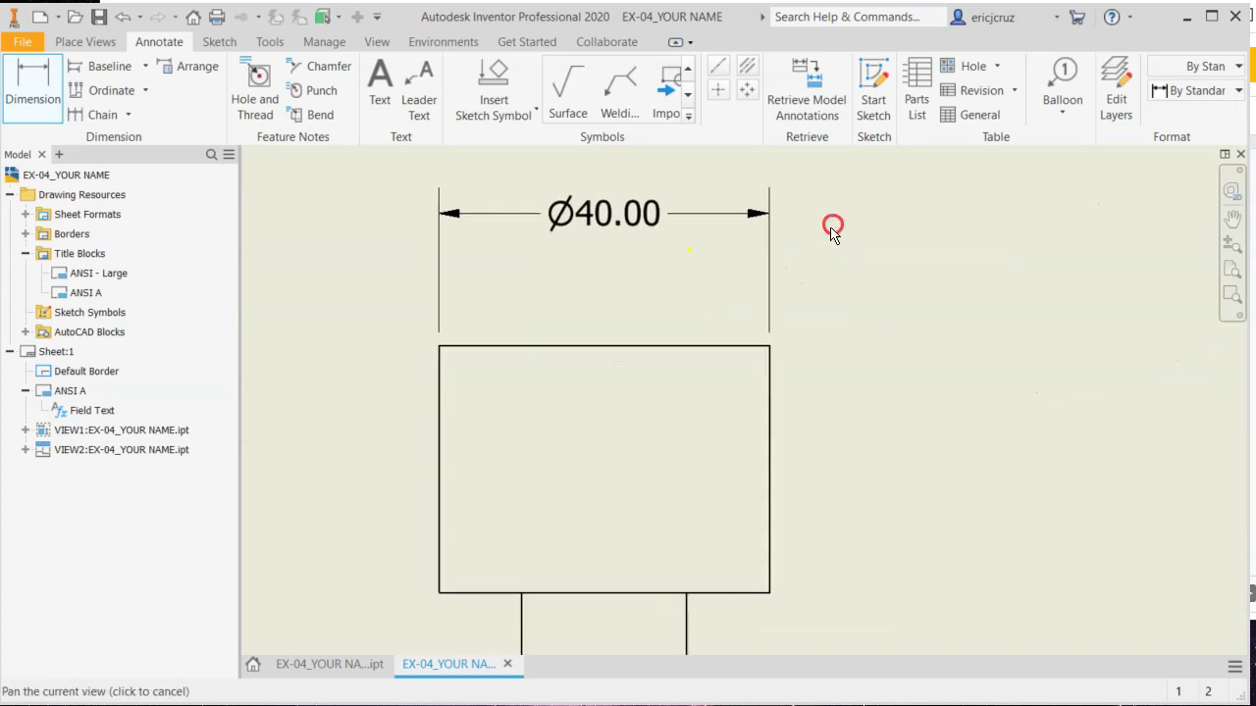
middle_click_drag(827, 242, 801, 203)
left_click(572, 365)
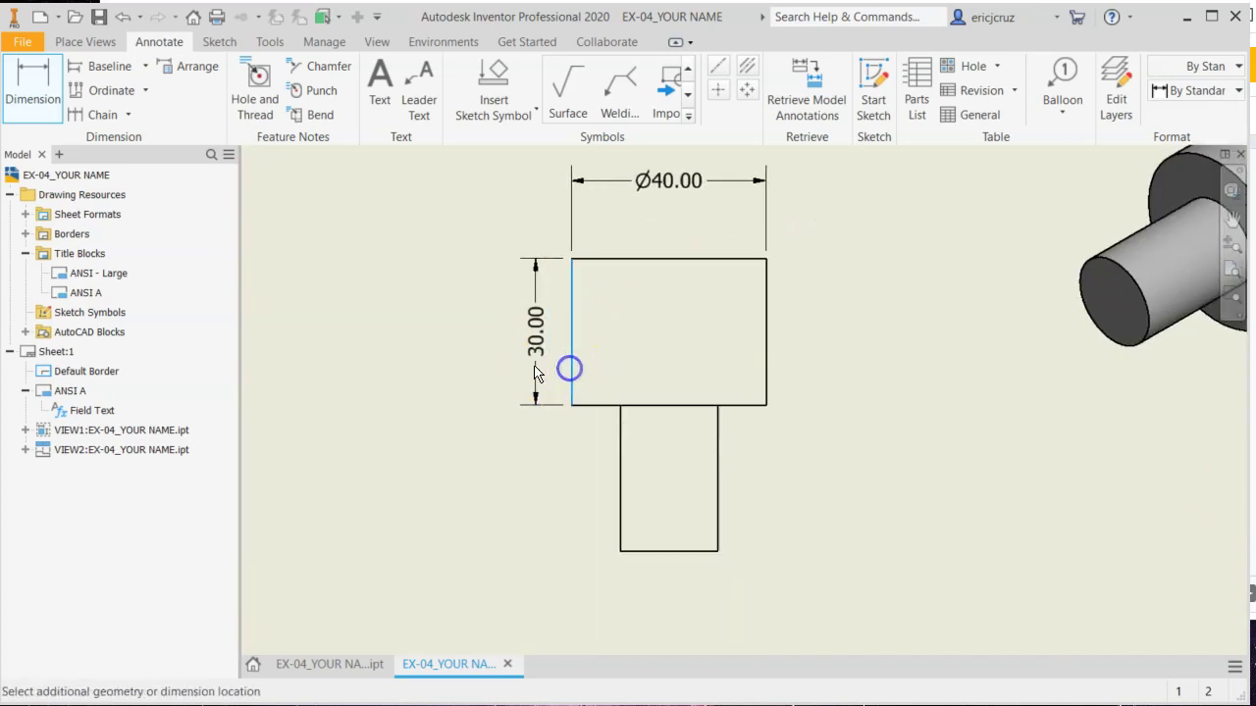
left_click(490, 369)
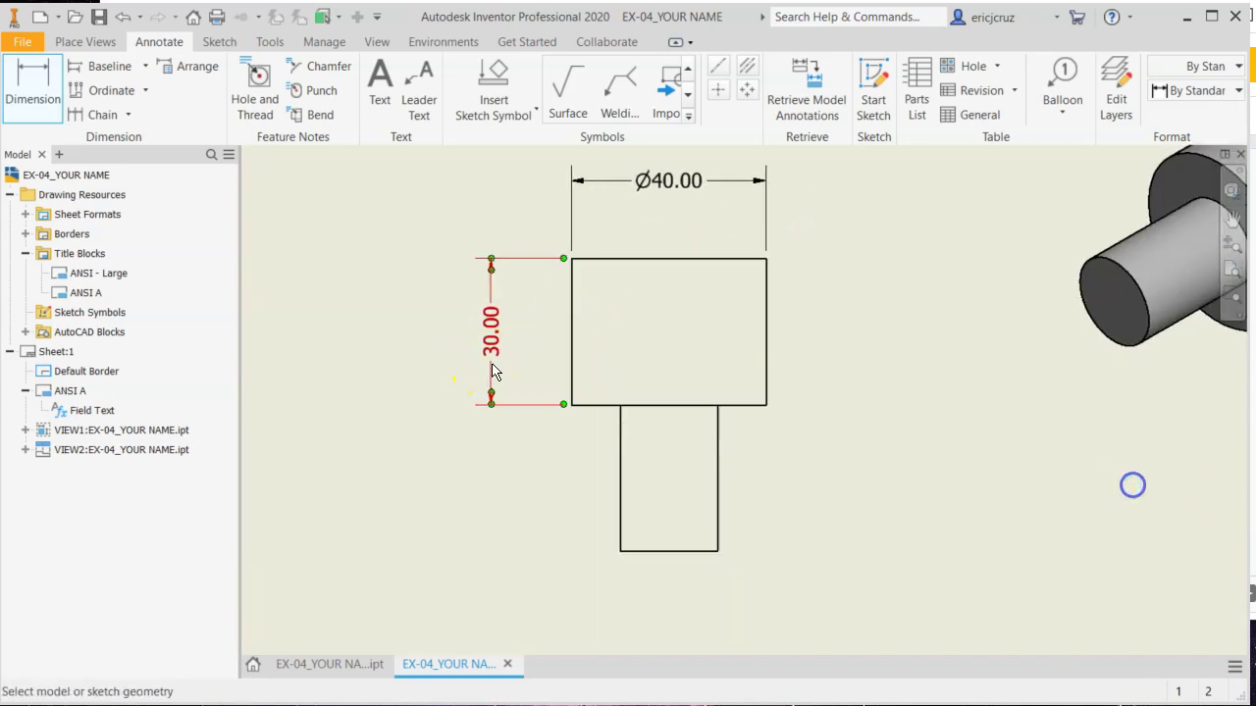
left_click(618, 508)
left_click(495, 505)
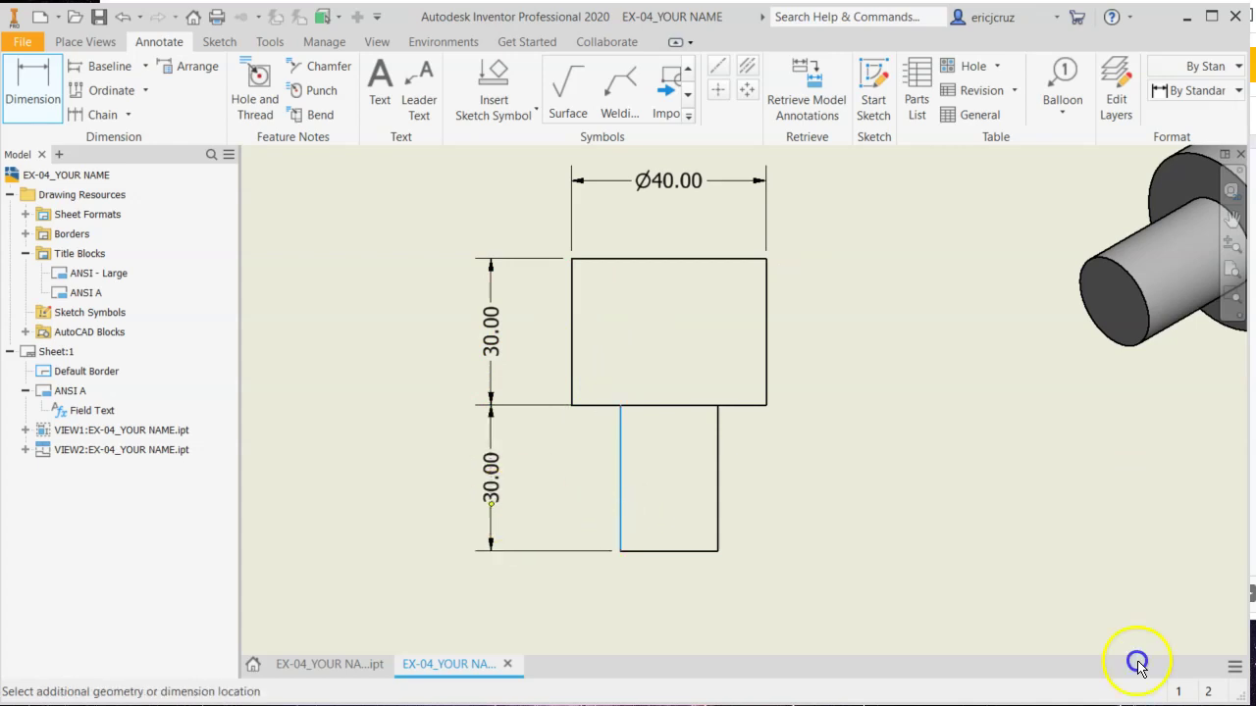
scroll(544, 451, "up", 3)
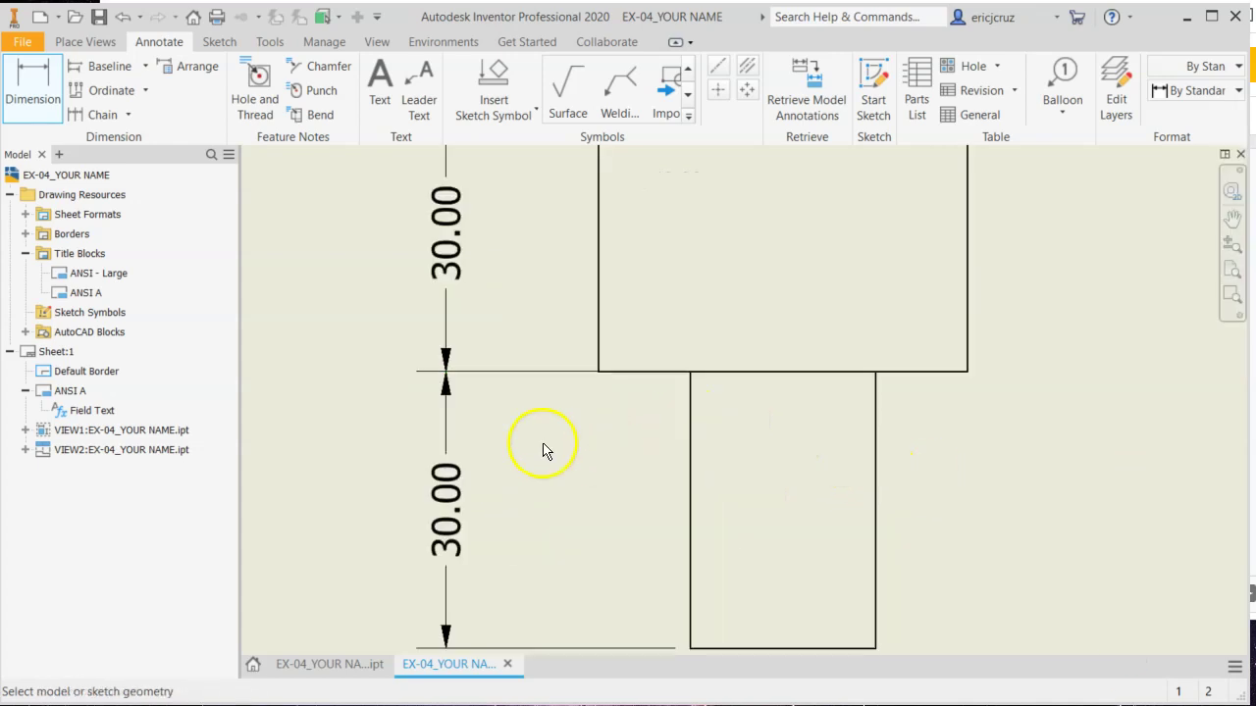
scroll(550, 456, "down", 2)
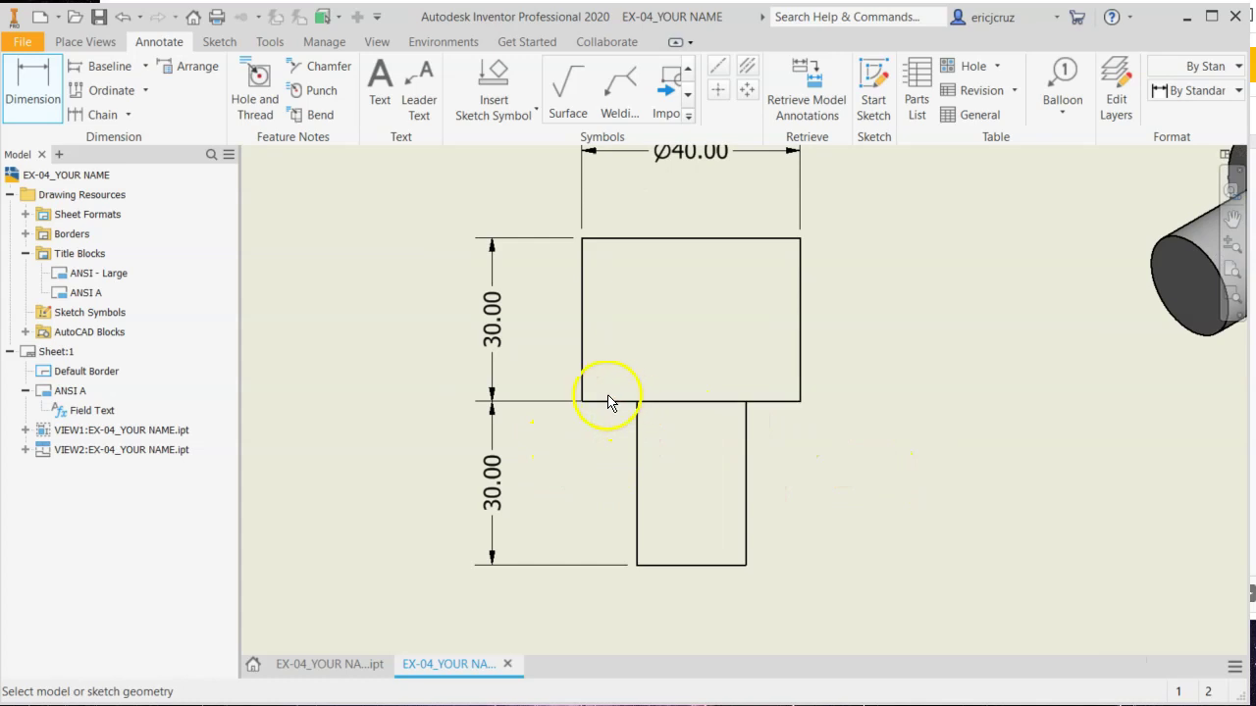
scroll(578, 407, "up", 5)
scroll(468, 412, "down", 2)
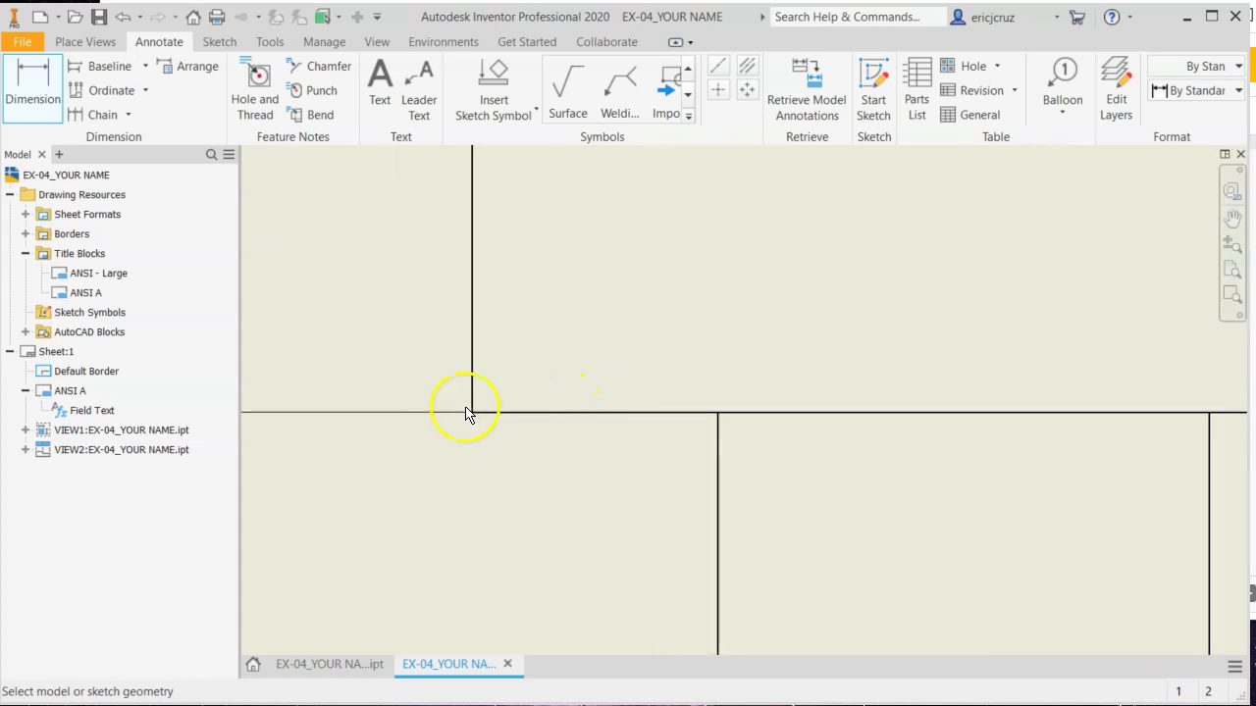
scroll(563, 481, "down", 4)
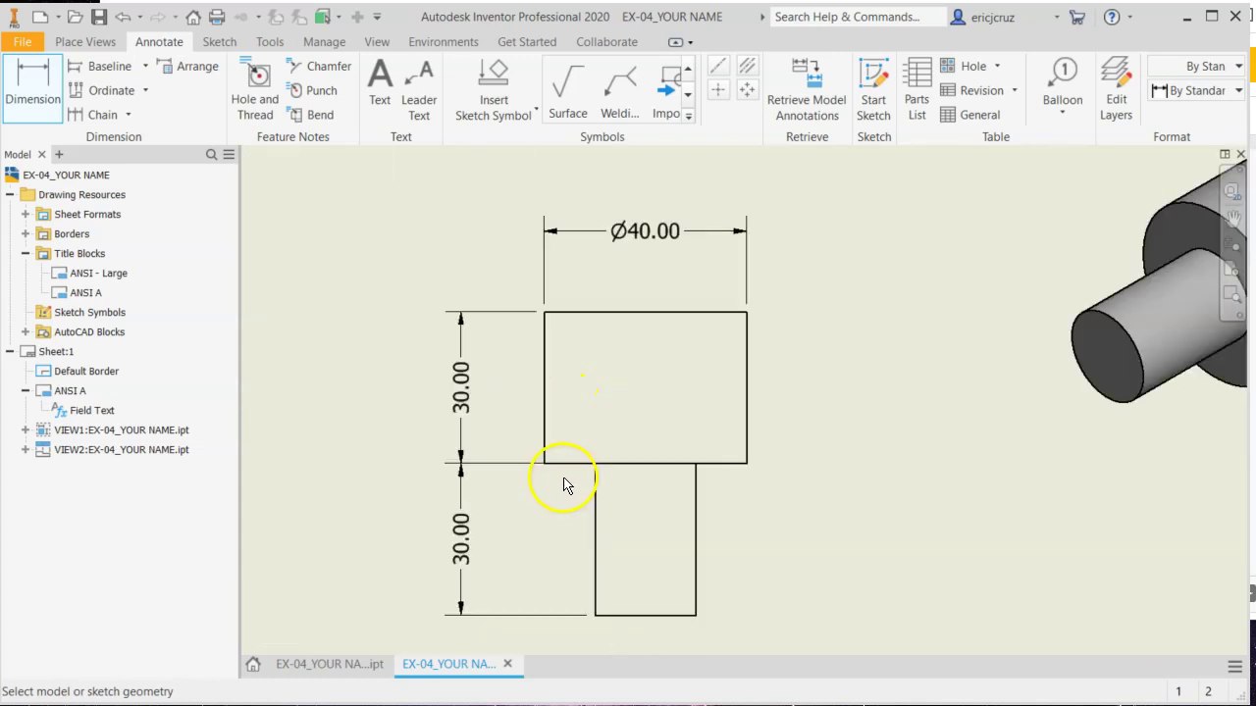
scroll(503, 461, "up", 3)
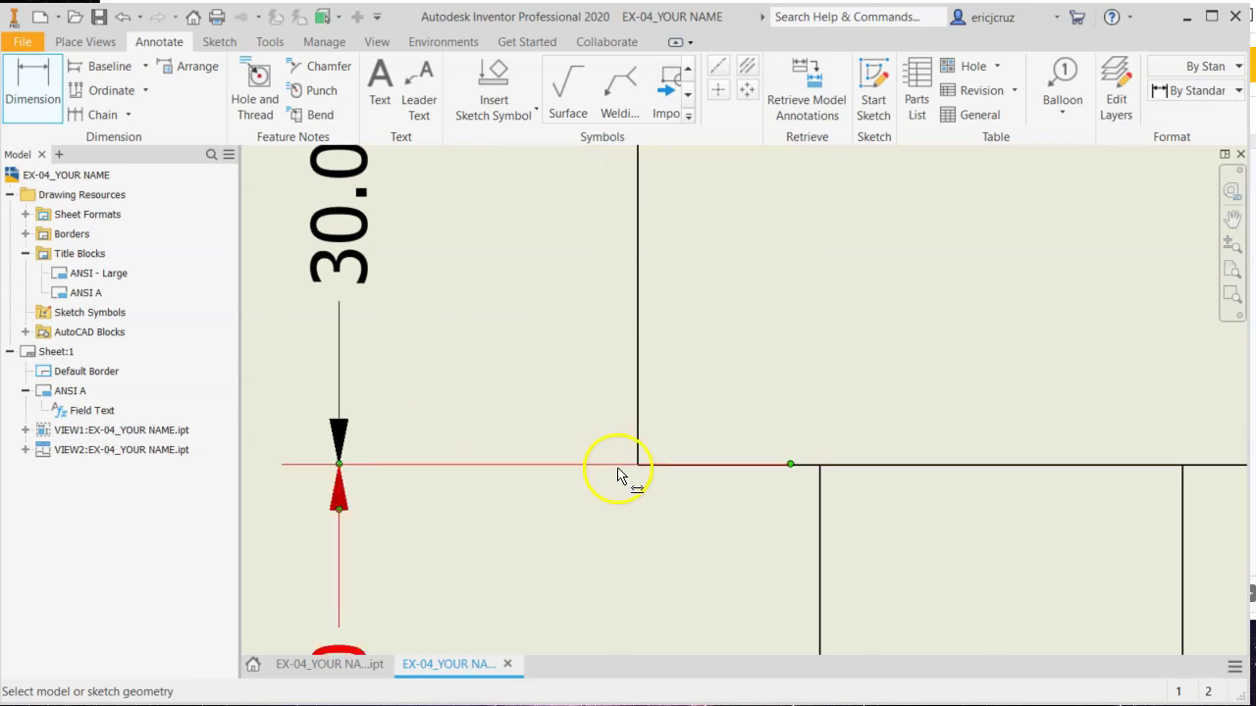
scroll(618, 476, "down", 4)
scroll(575, 399, "up", 2)
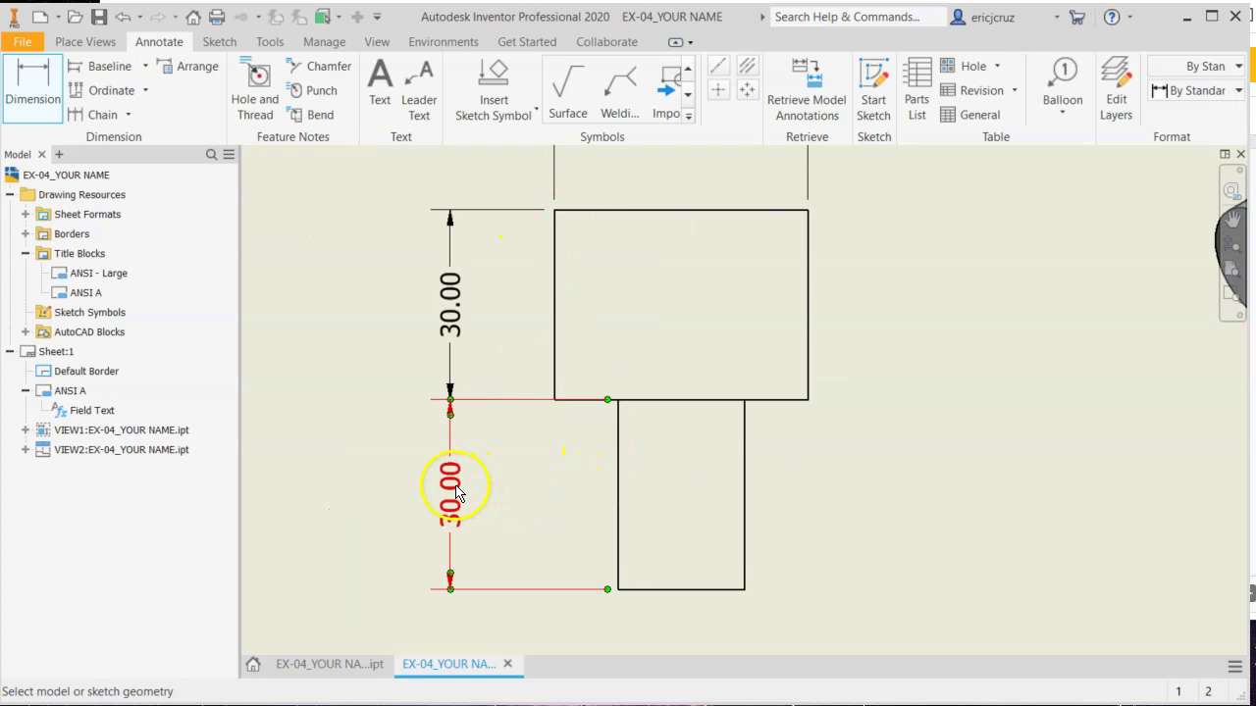
key("Escape")
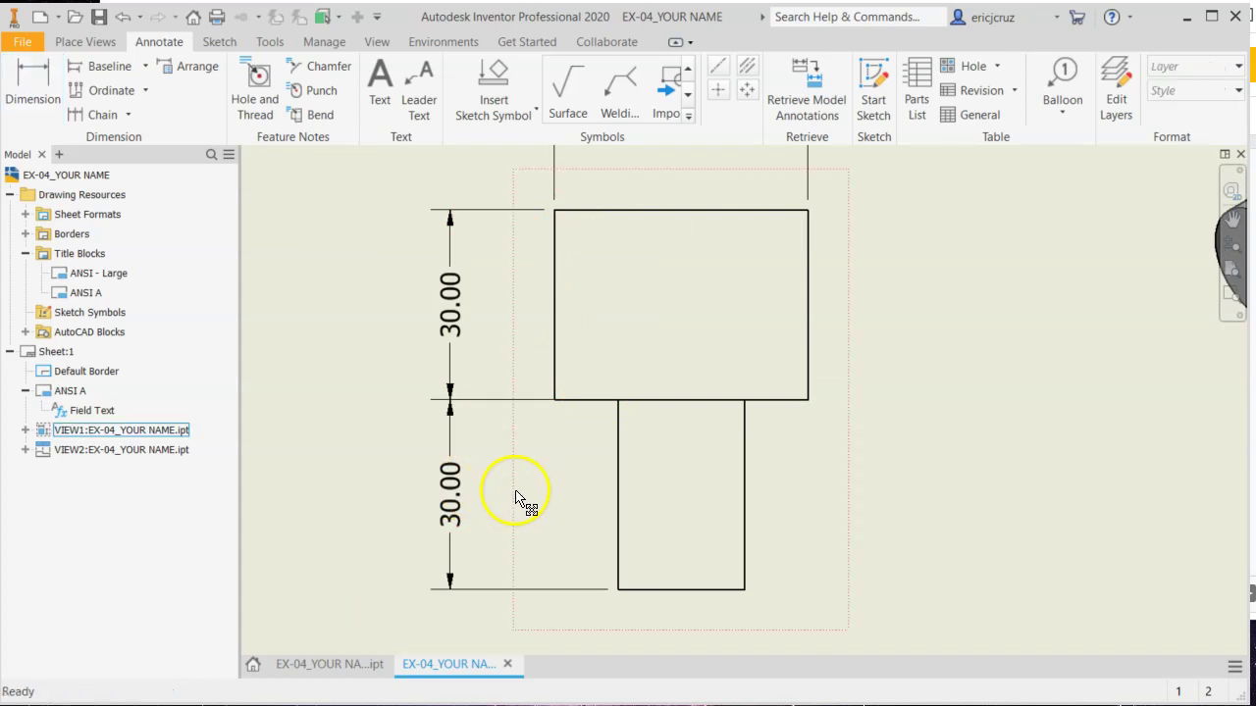
Step: Replace the lower 30.00 dimension with one from the step corner, stacked below the upper one
left_click(453, 501)
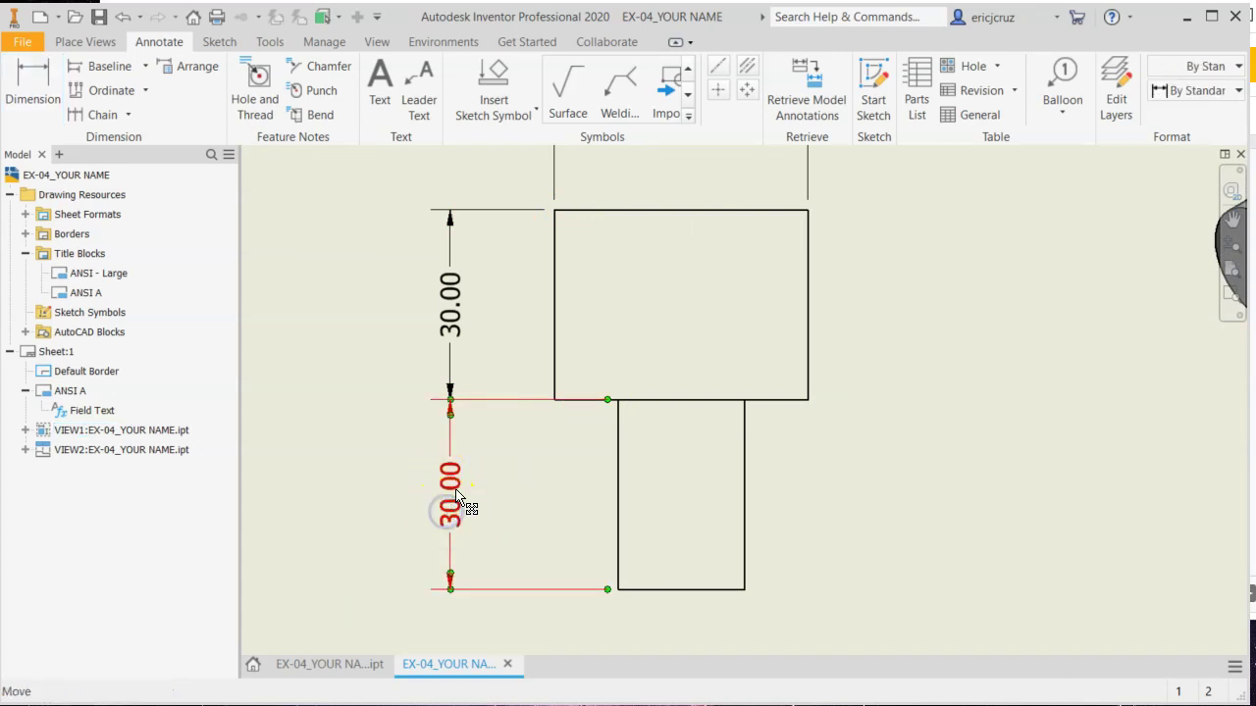
key("Delete")
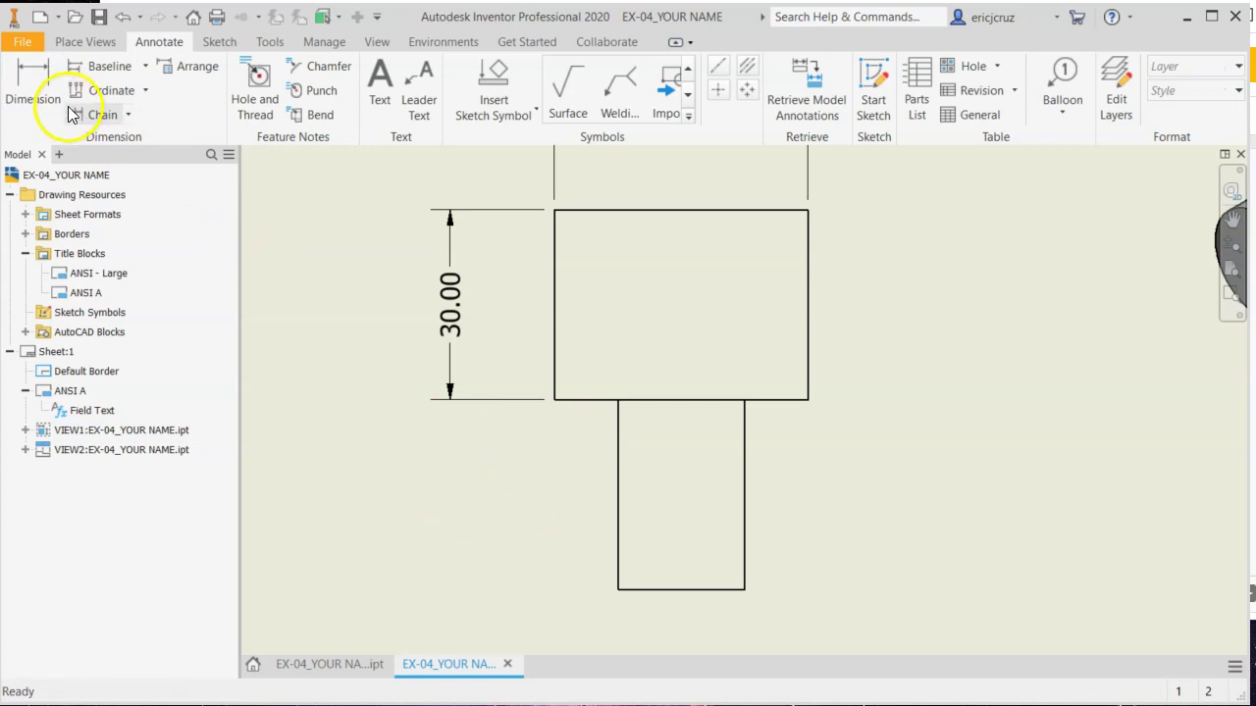
left_click(33, 86)
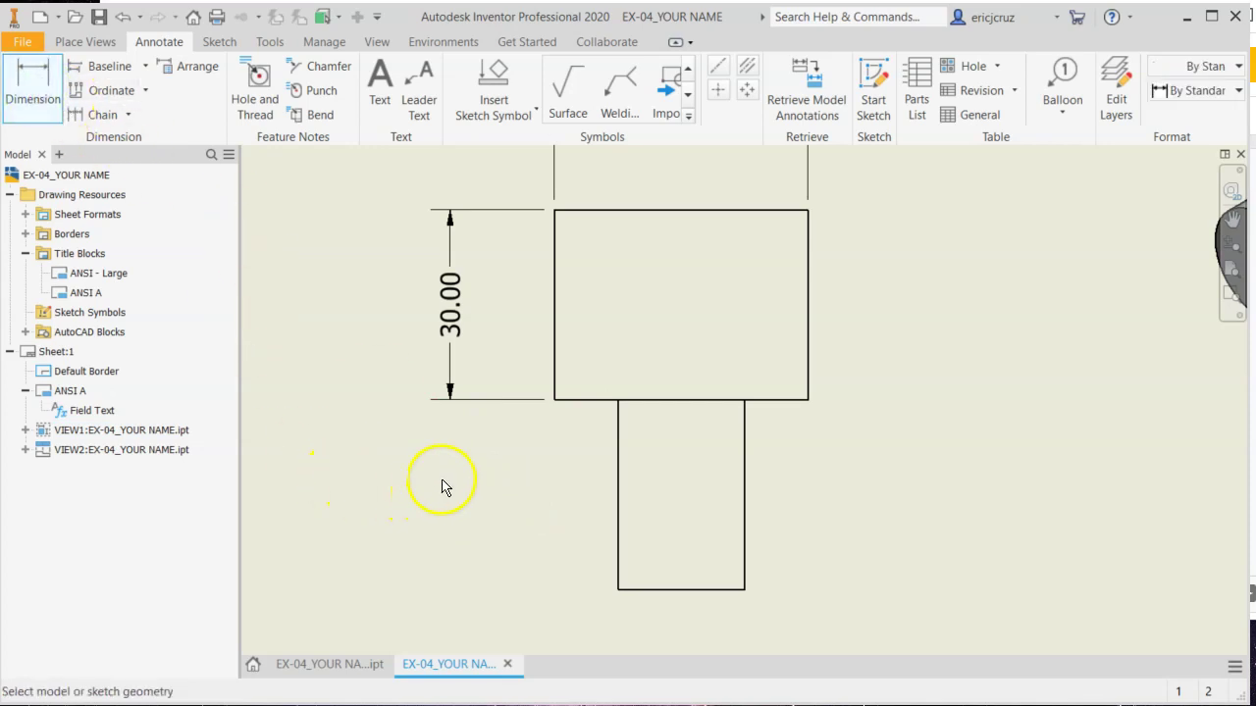
left_click(554, 405)
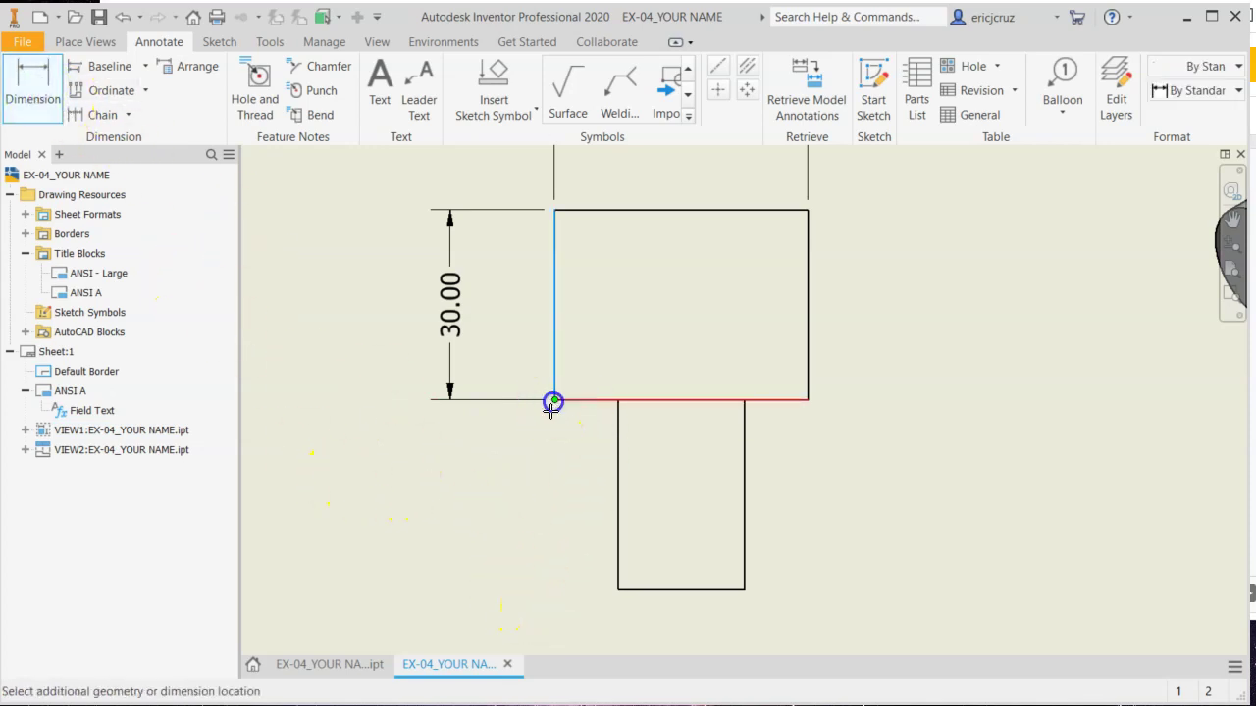
left_click(617, 586)
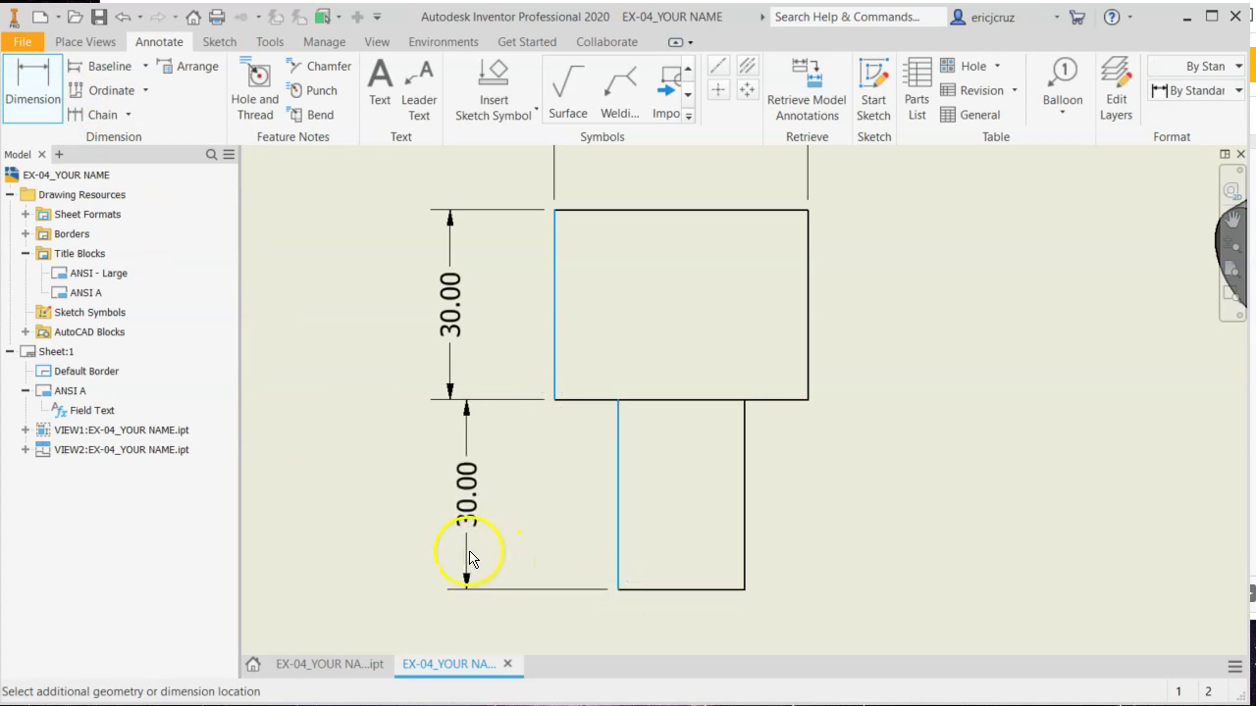
left_click(452, 557)
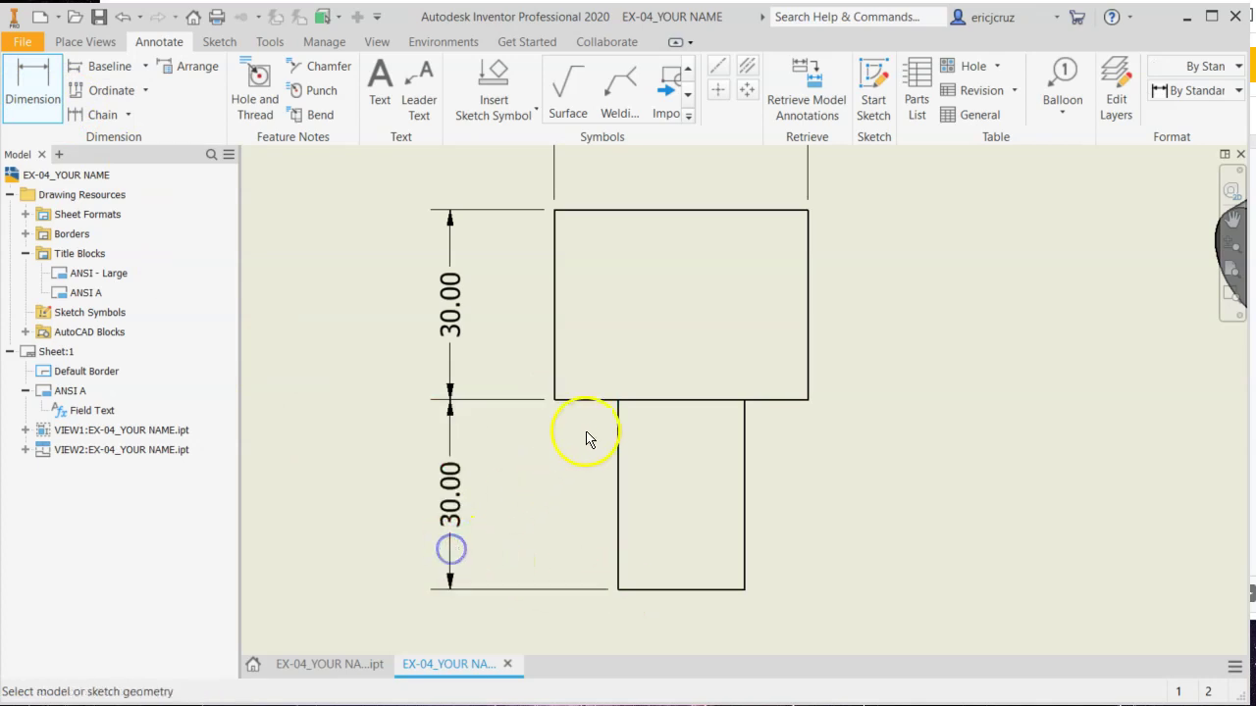
Step: Inspect the stacked dimension alignment, then compare with the exercise instructions slide
scroll(583, 435, "up", 5)
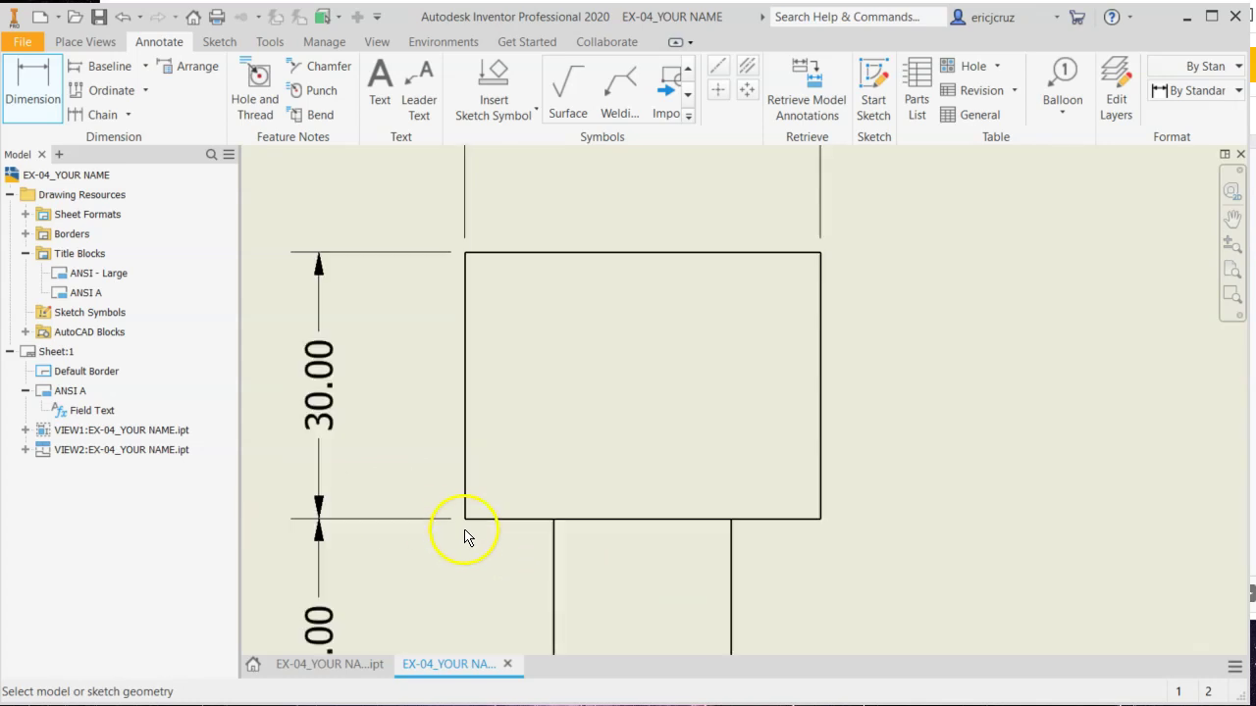
mouse_move(465, 536)
middle_mouse_down()
mouse_move(541, 364)
mouse_move(516, 330)
middle_mouse_up()
middle_click_drag(611, 458, 601, 465)
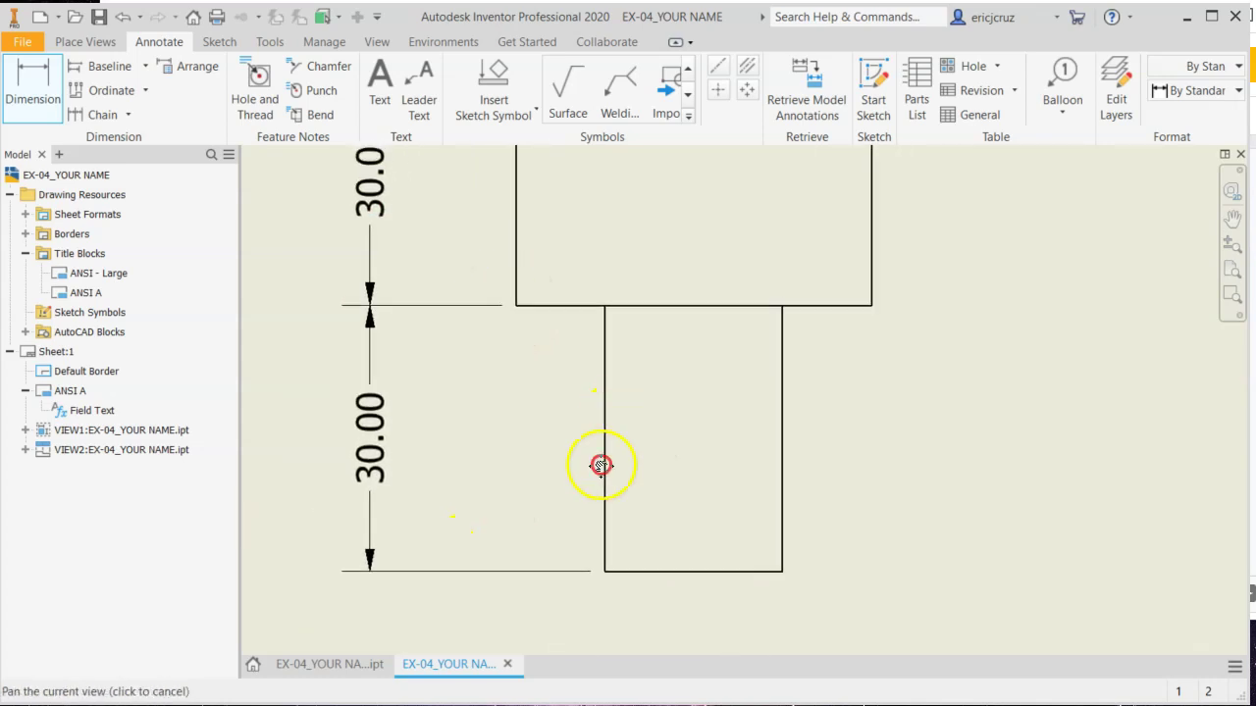
scroll(600, 465, "down", 5)
scroll(699, 314, "up", 3)
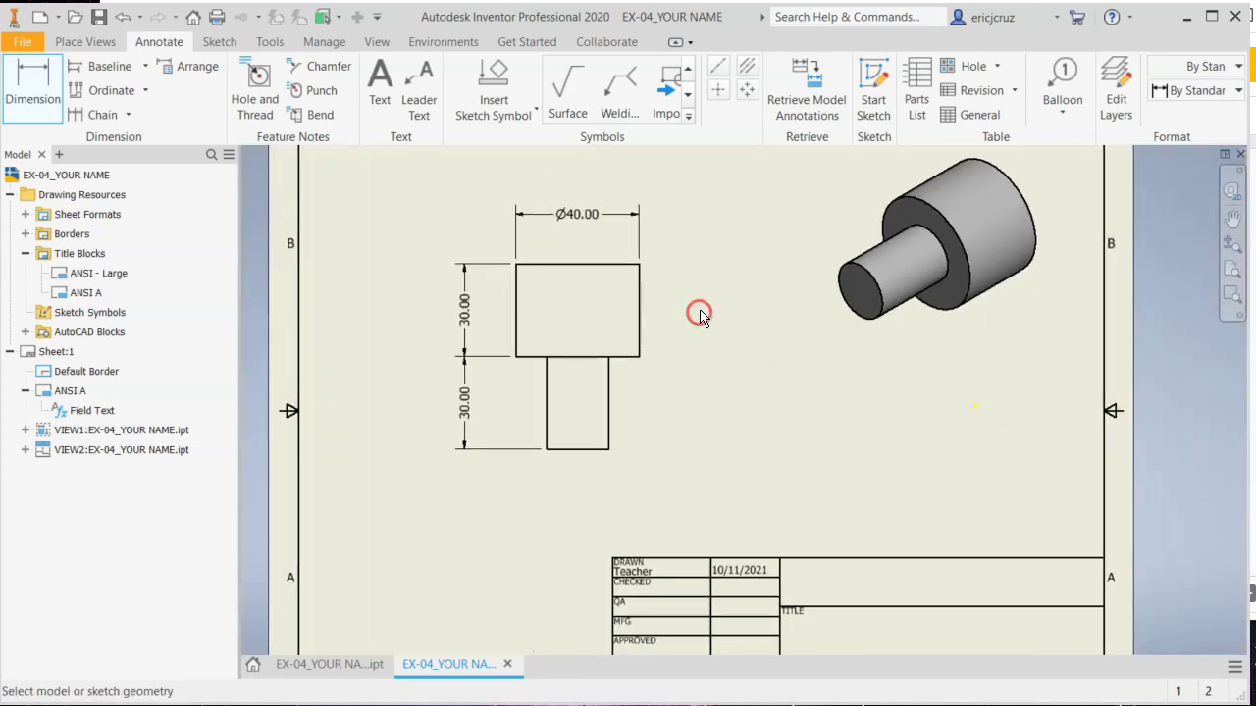
scroll(700, 314, "up", 3)
mouse_move(647, 339)
middle_mouse_down()
mouse_move(838, 399)
mouse_move(855, 364)
mouse_move(827, 452)
mouse_move(804, 393)
mouse_move(686, 387)
middle_mouse_up()
scroll(802, 387, "down", 2)
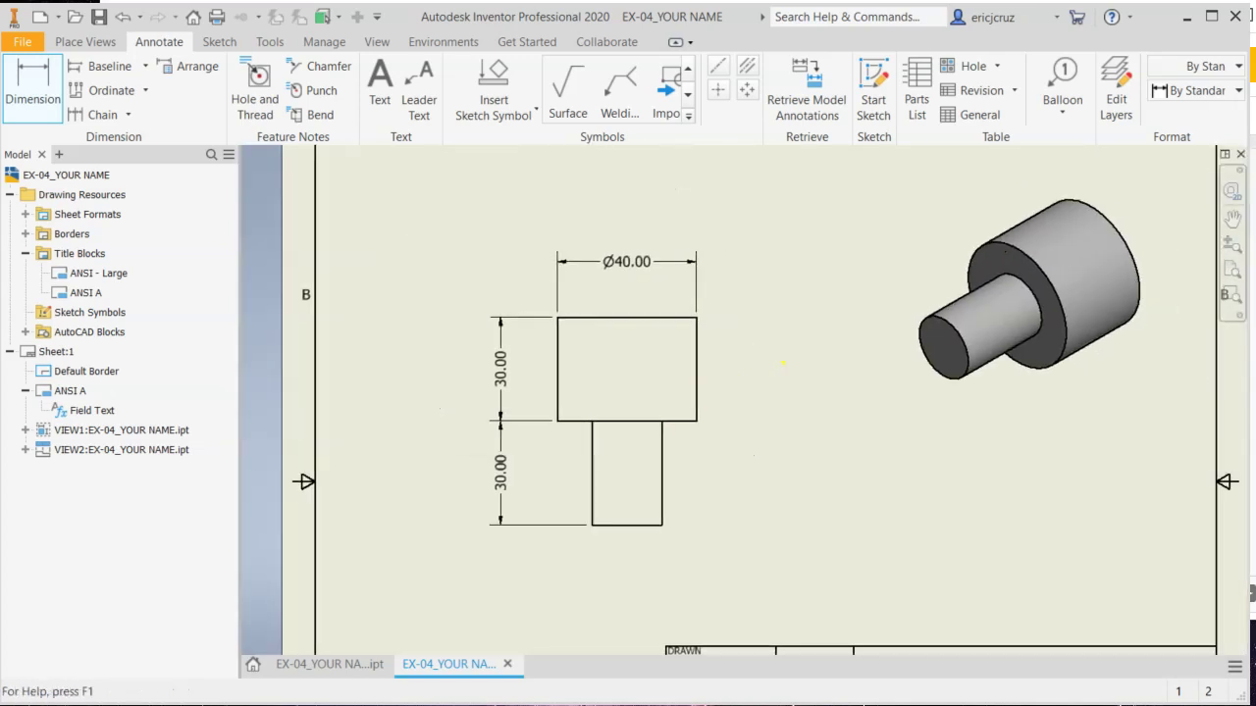
key("alt+Tab")
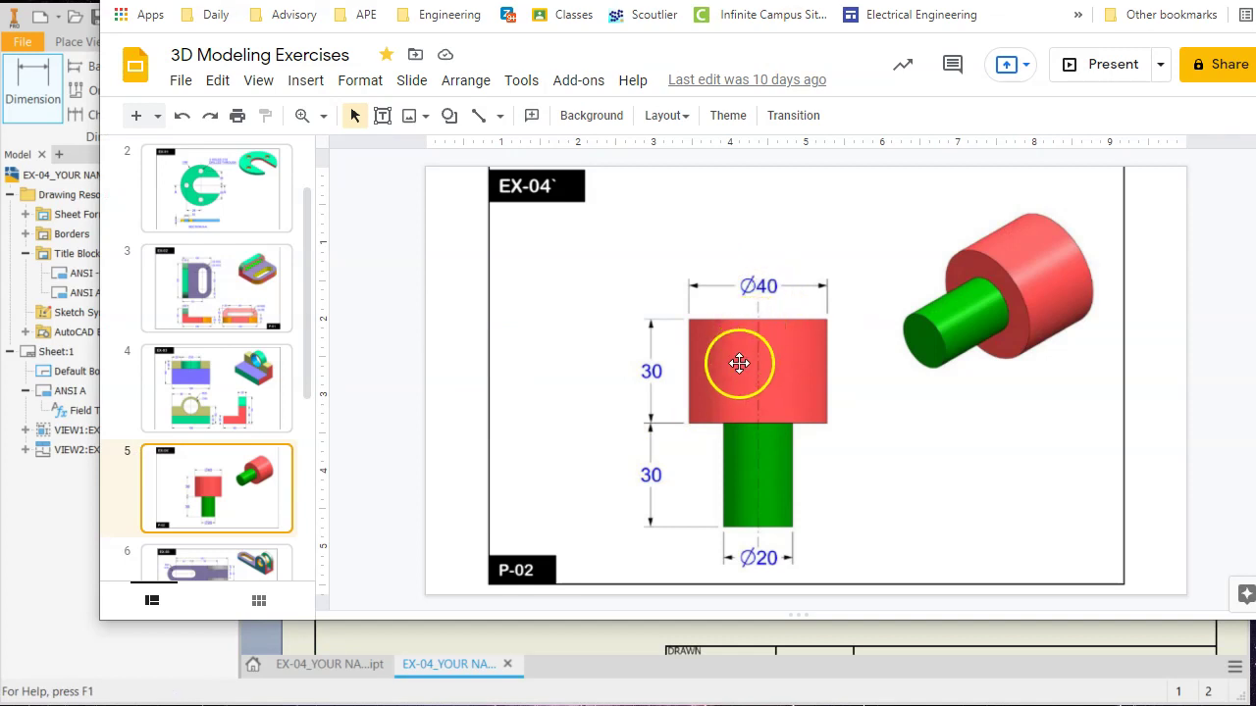
Step: Add a Ø20.00 diameter dimension below the smaller cylinder's bottom edge
left_click(25, 642)
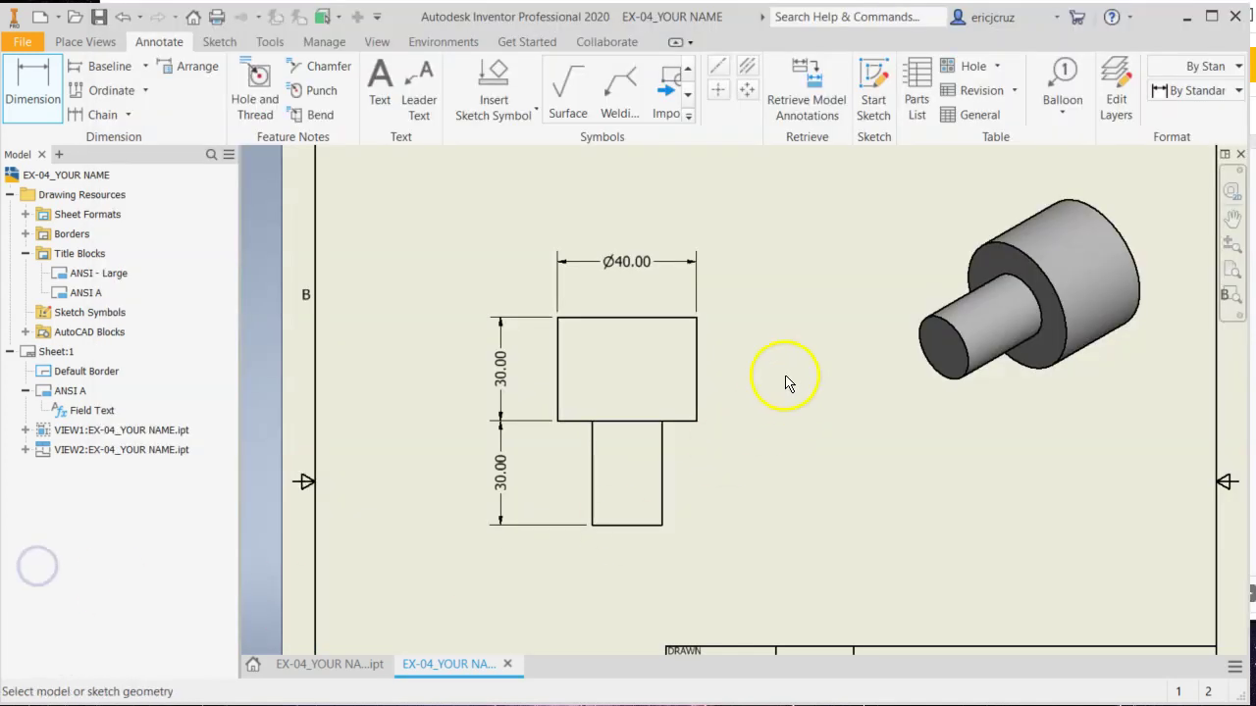
left_click(32, 88)
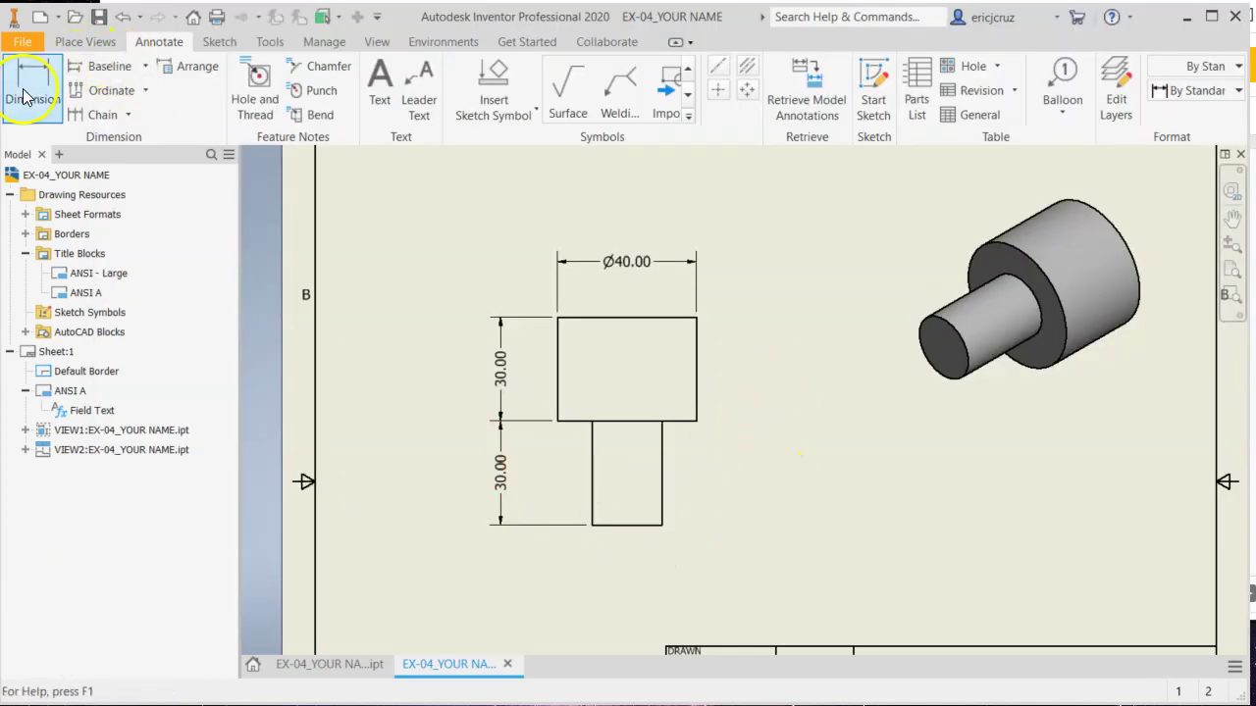
left_click(636, 529)
left_click(645, 567)
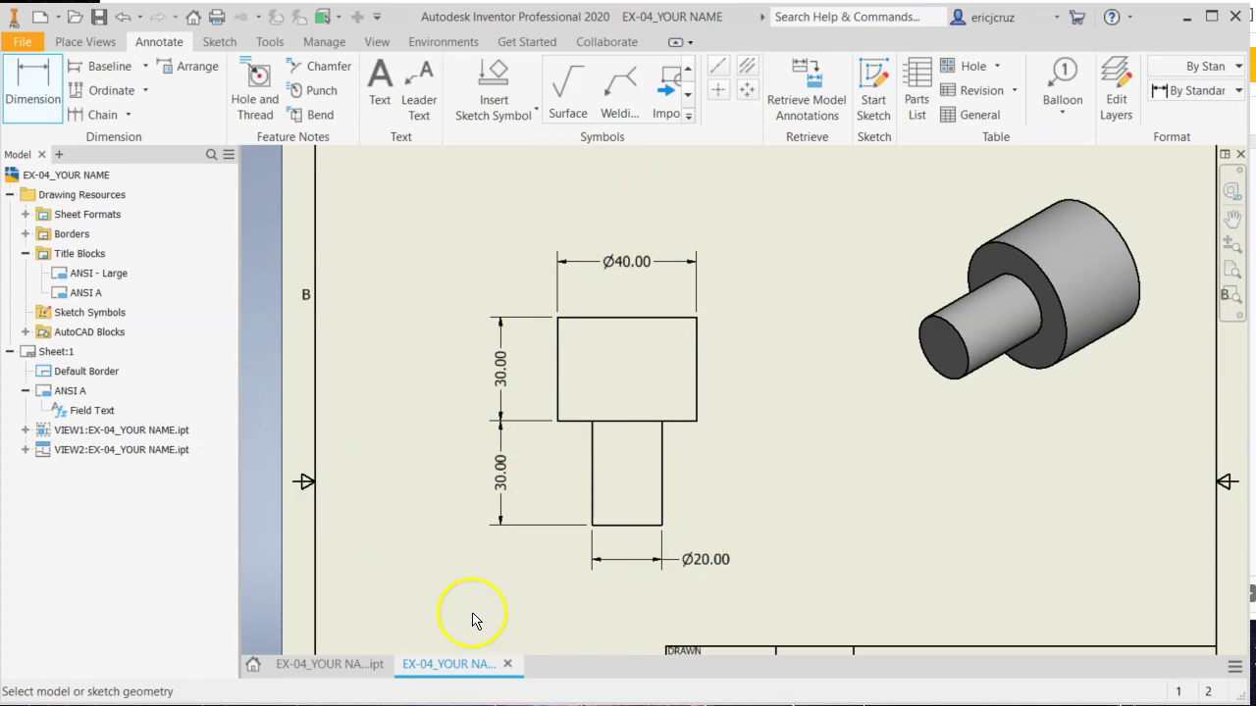
Step: Create a vertical centerline bisecting the cylinder's left and right side edges
left_click(745, 67)
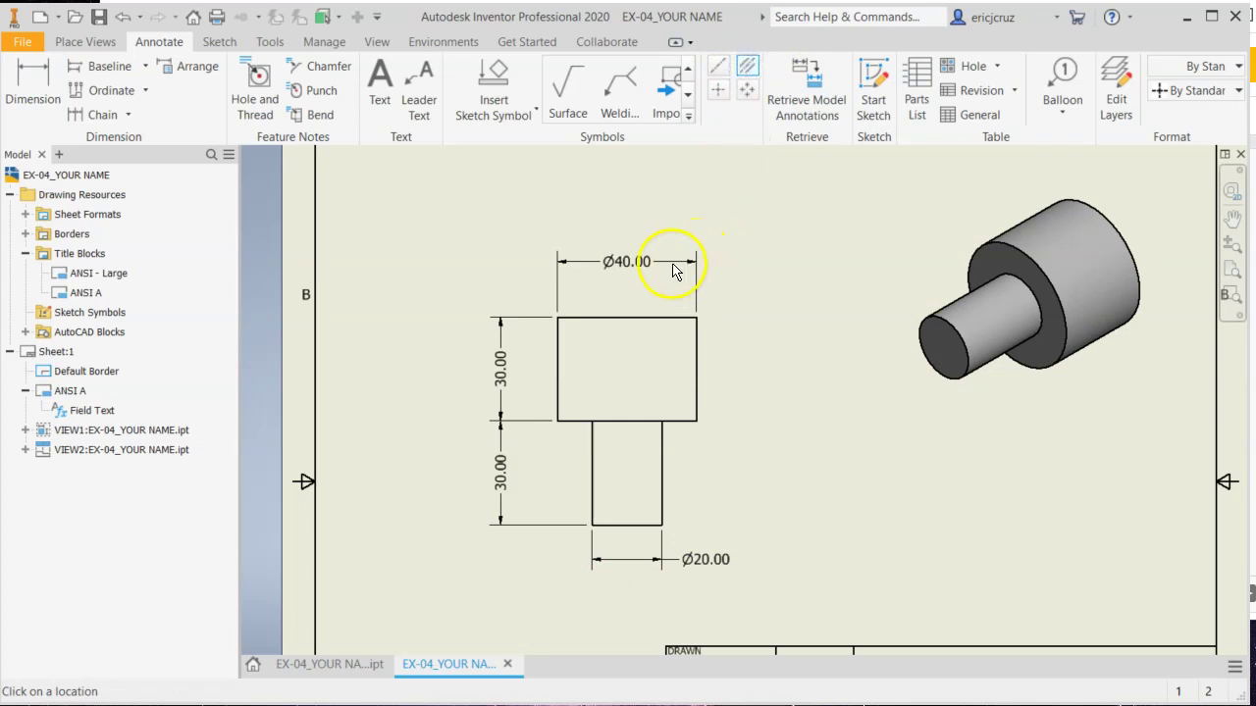
left_click(570, 321)
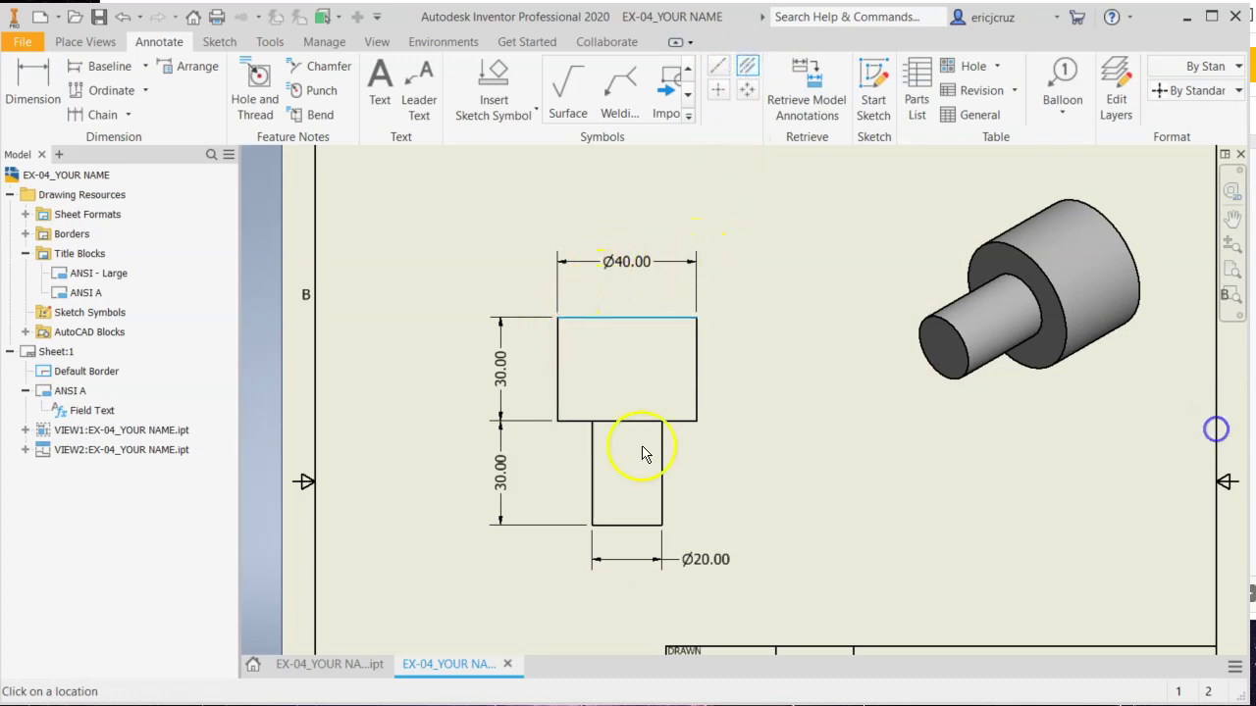
left_click(664, 508)
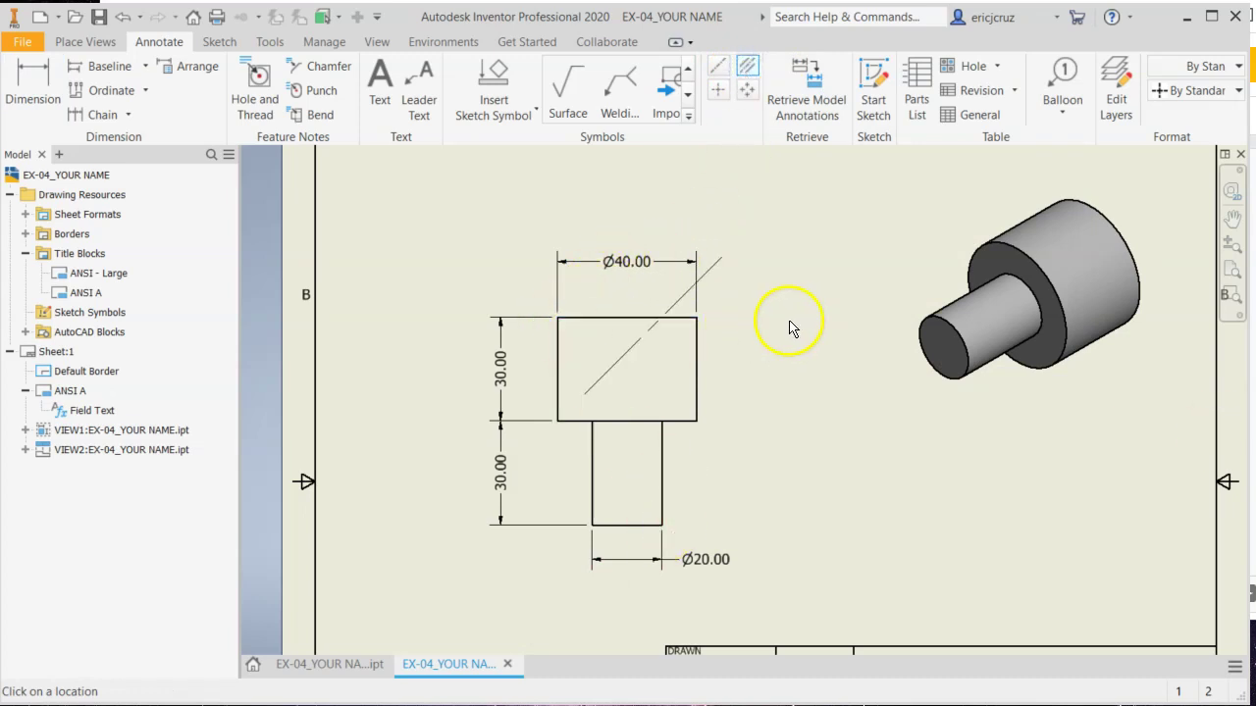
key("Escape")
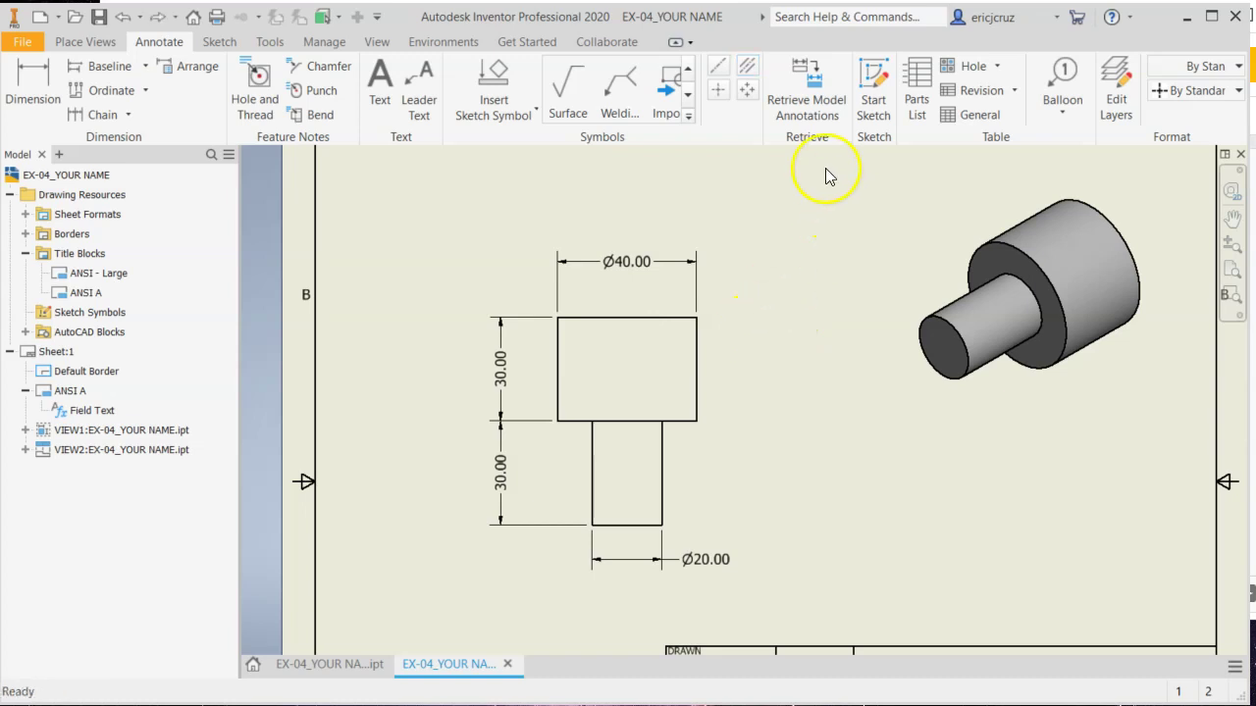
left_click(746, 65)
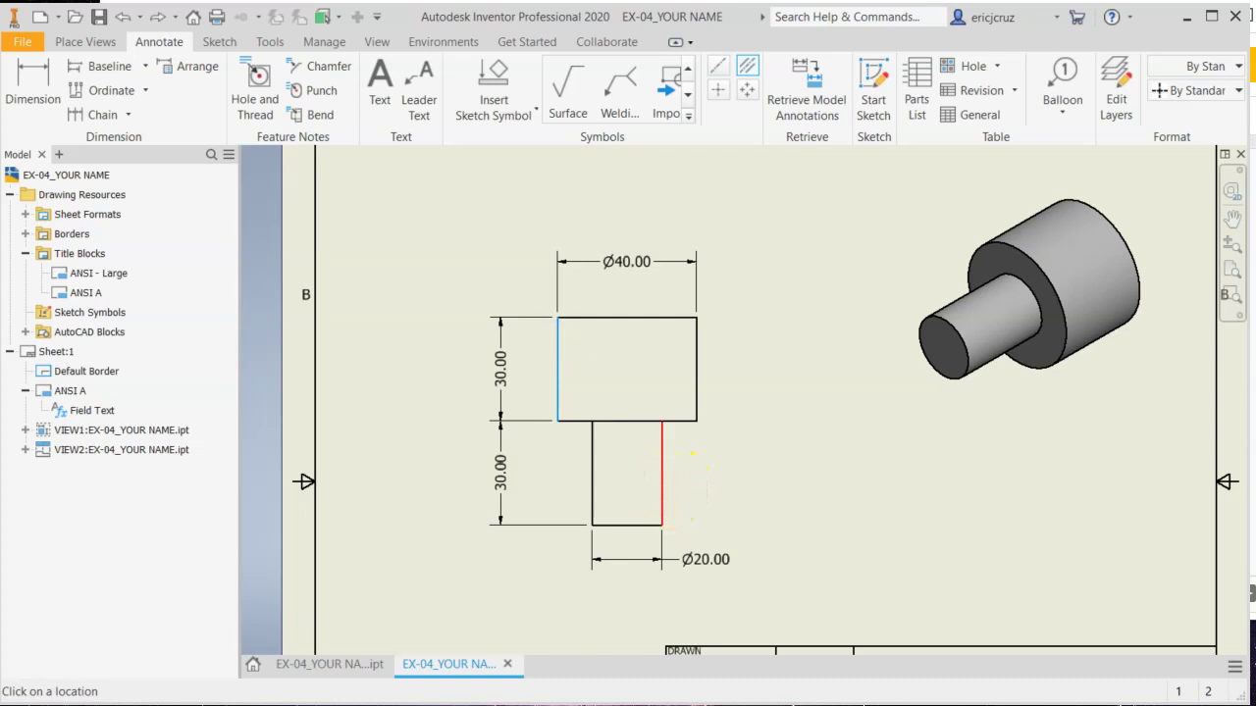
left_click(665, 491)
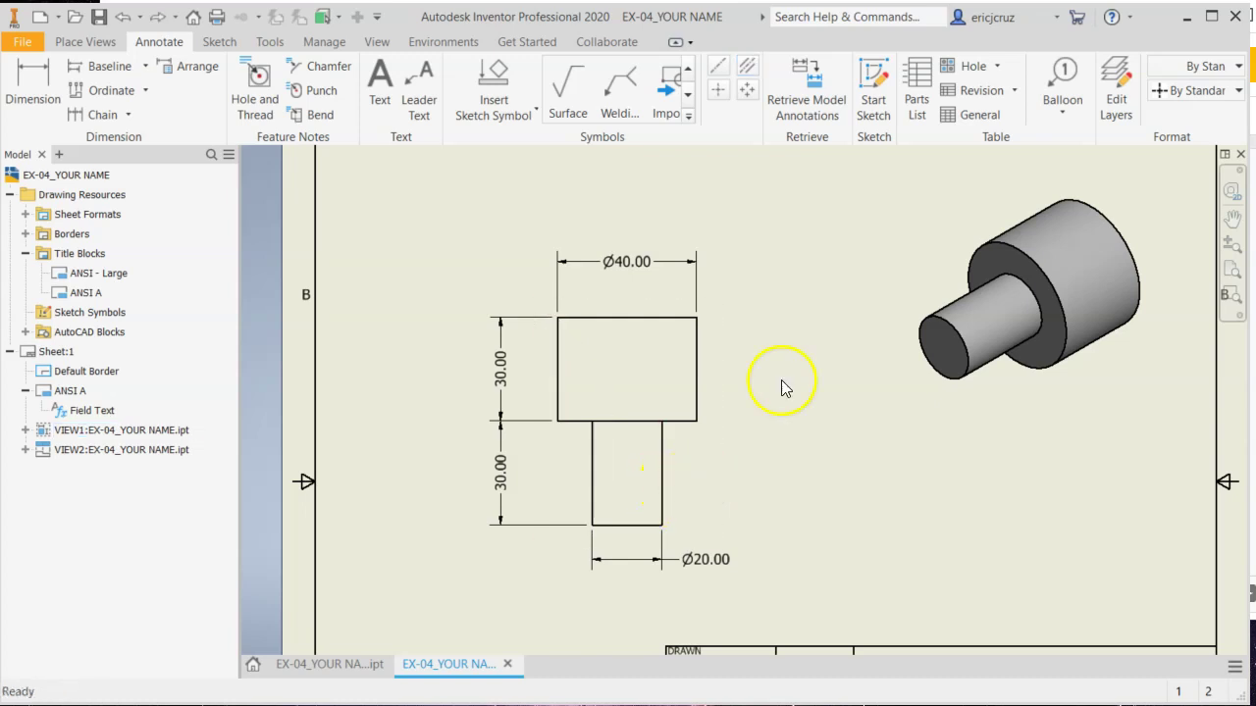
left_click(747, 65)
left_click(555, 406)
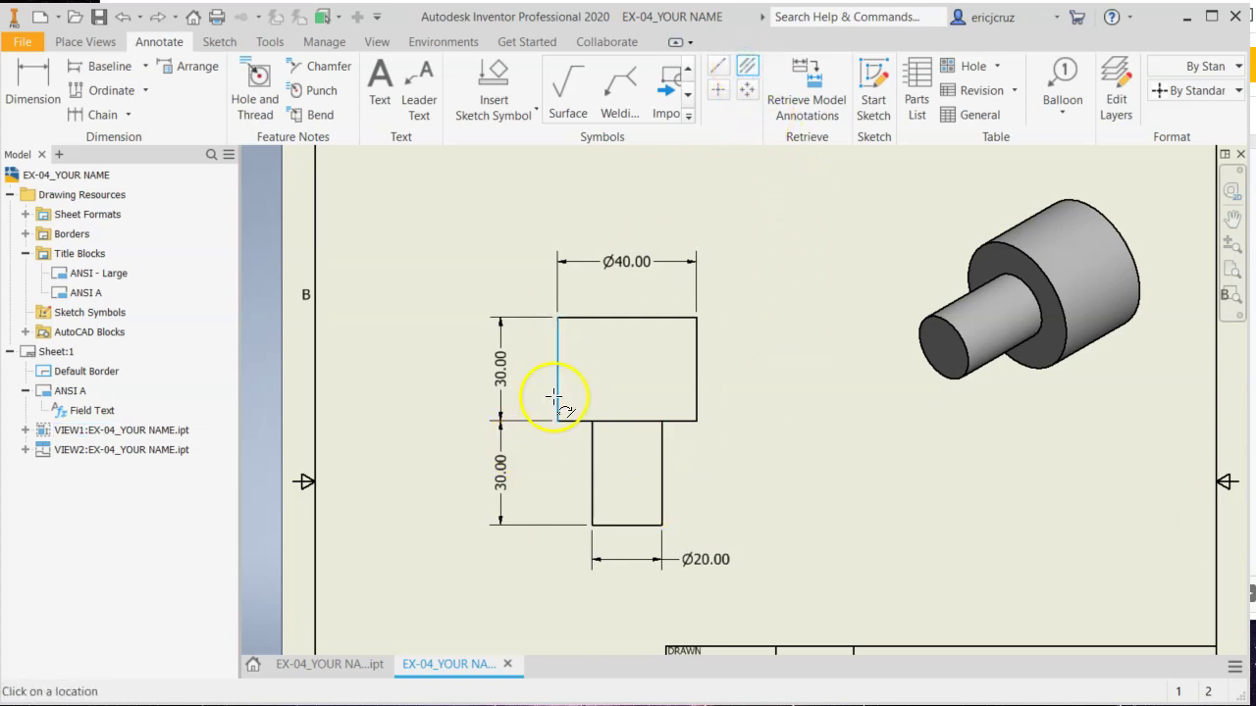
left_click(697, 385)
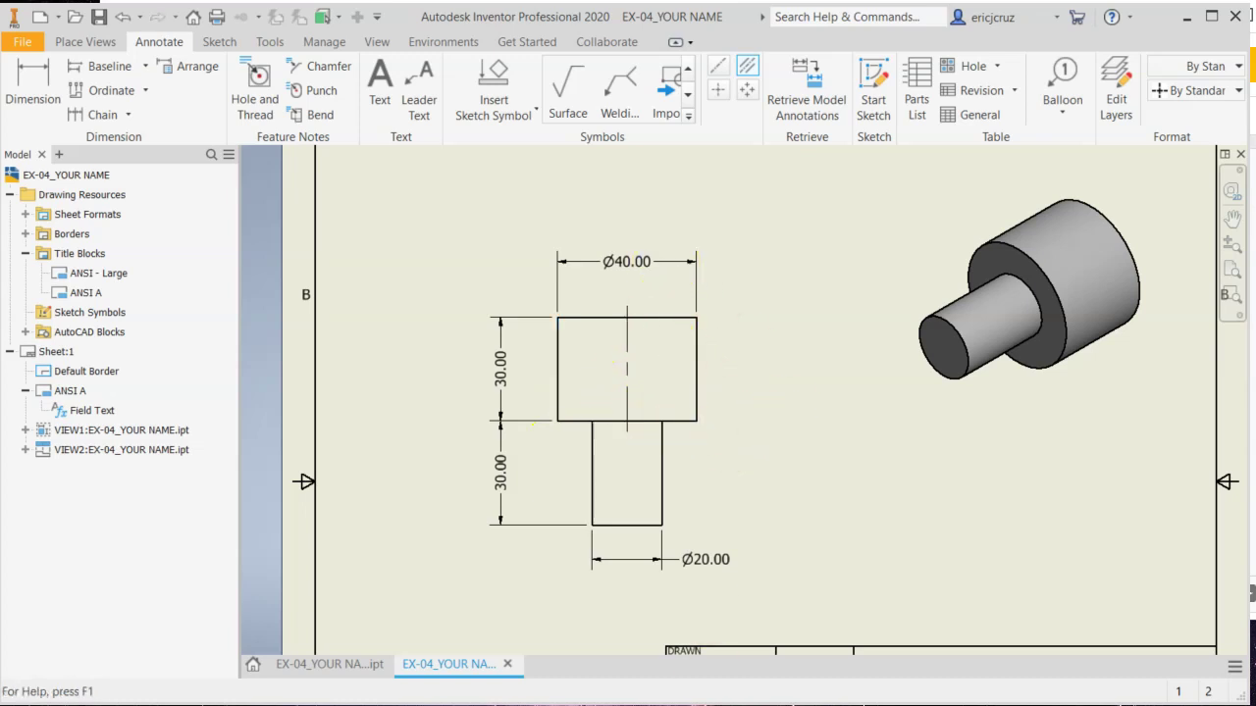
key("Escape")
Step: Extend the centerline's ends beyond the top and bottom of the view
left_click(627, 390)
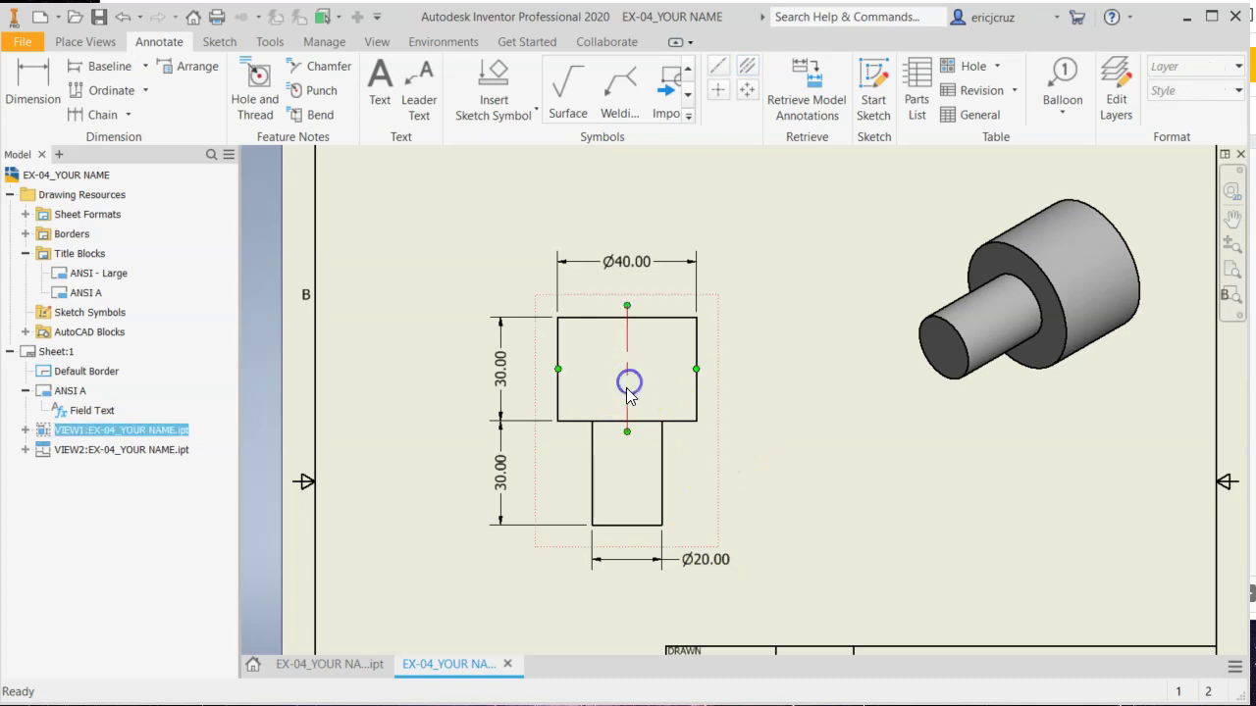
key("Escape")
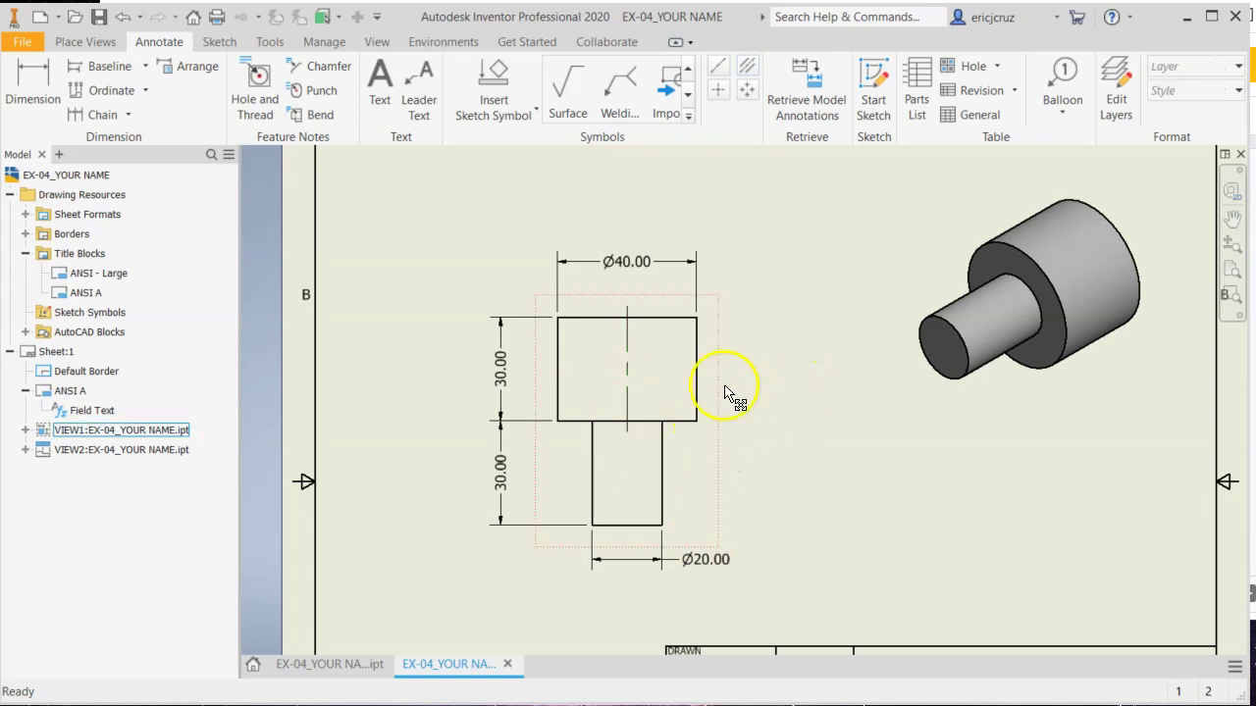
left_click(625, 336)
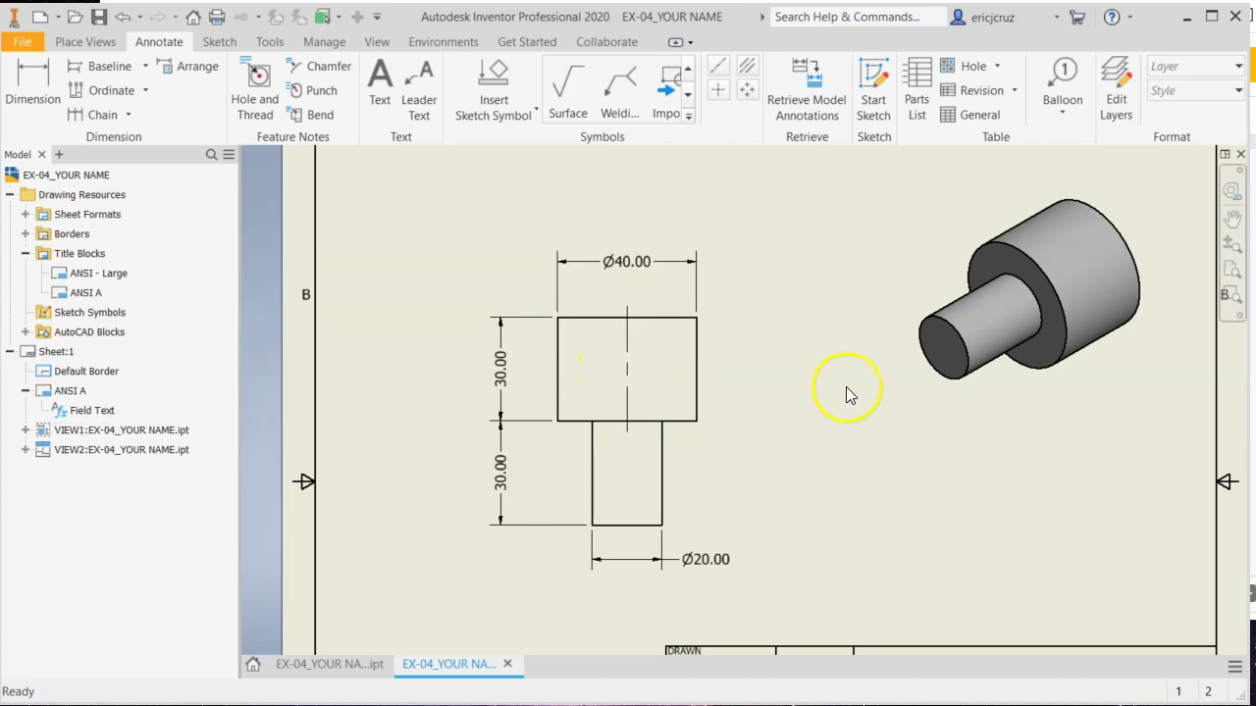
left_click(629, 374)
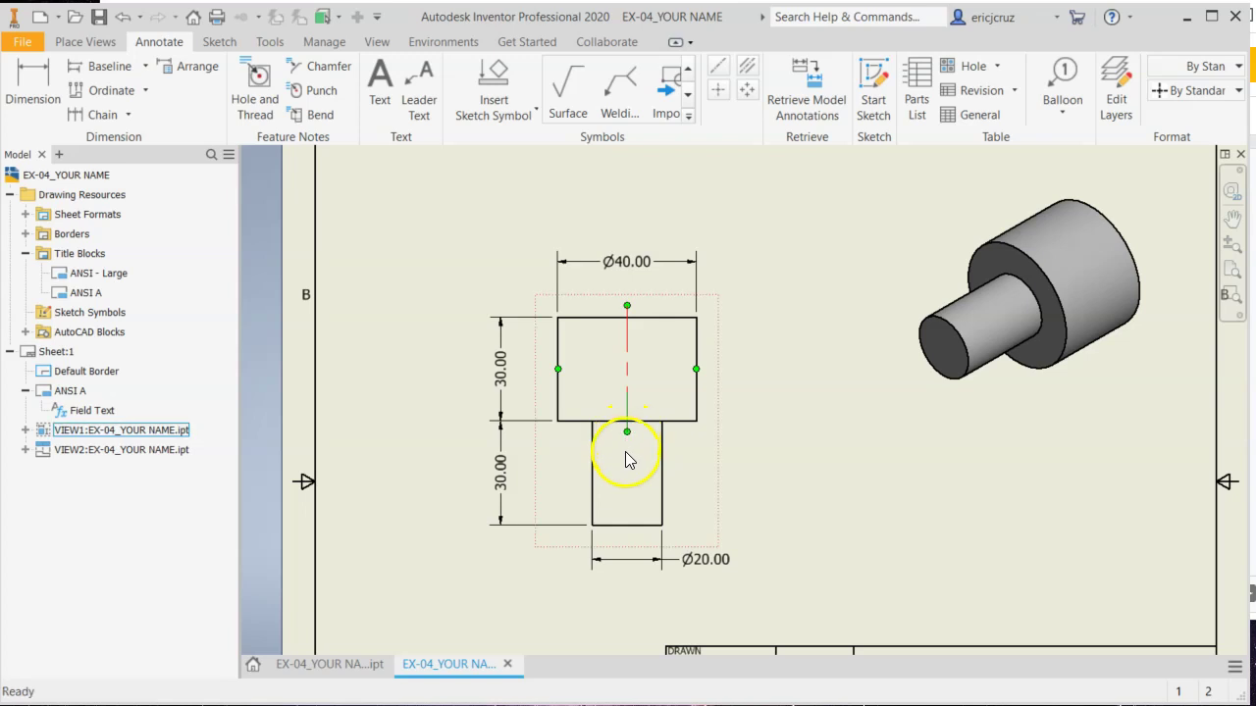
left_click_drag(626, 429, 627, 453)
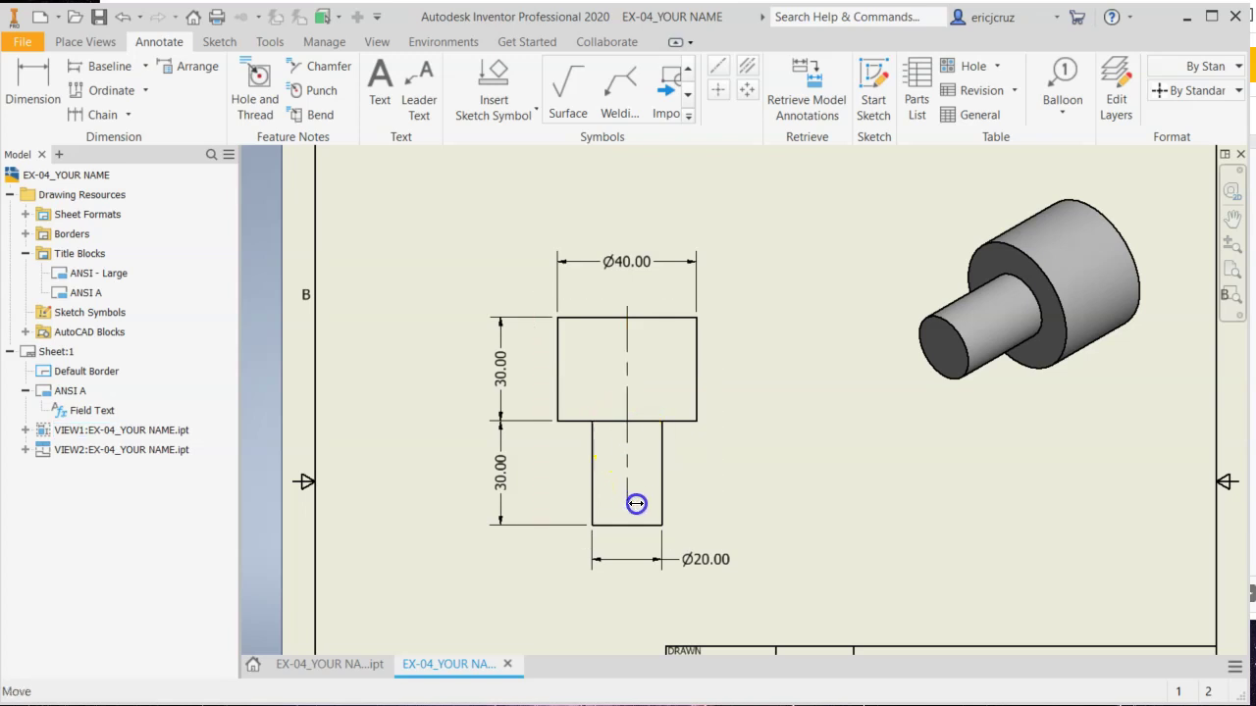
left_click(637, 544)
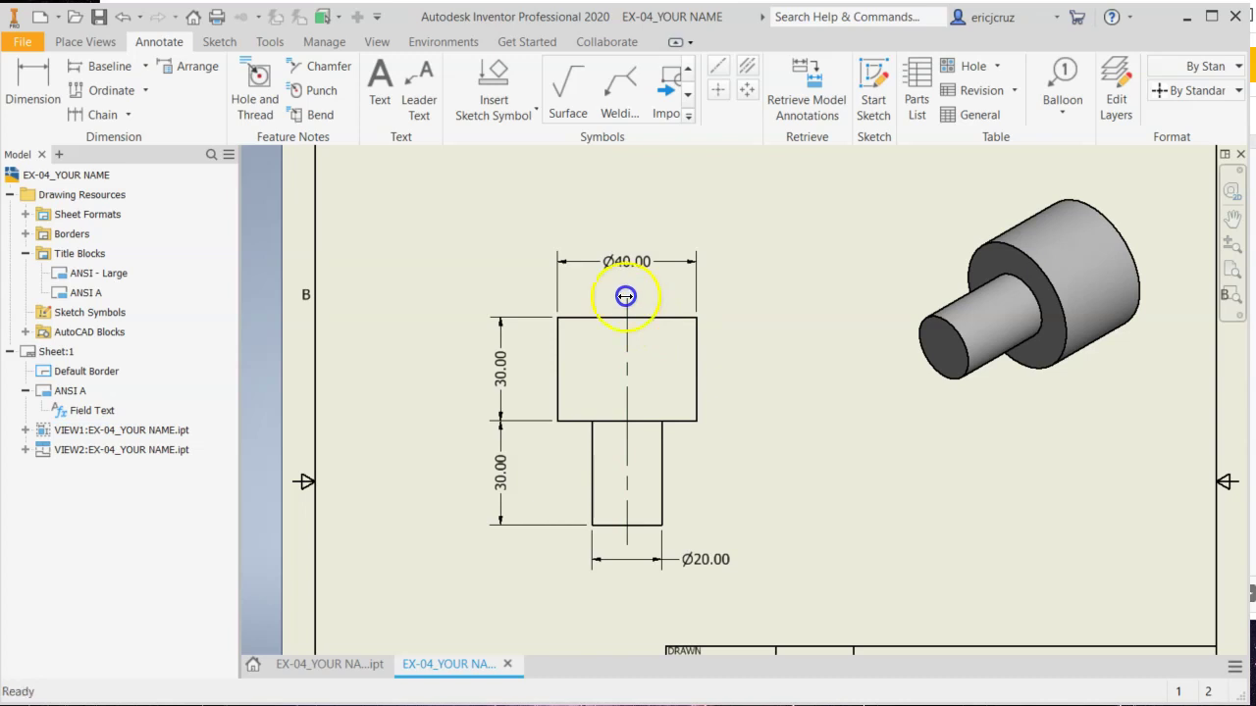
key("Escape")
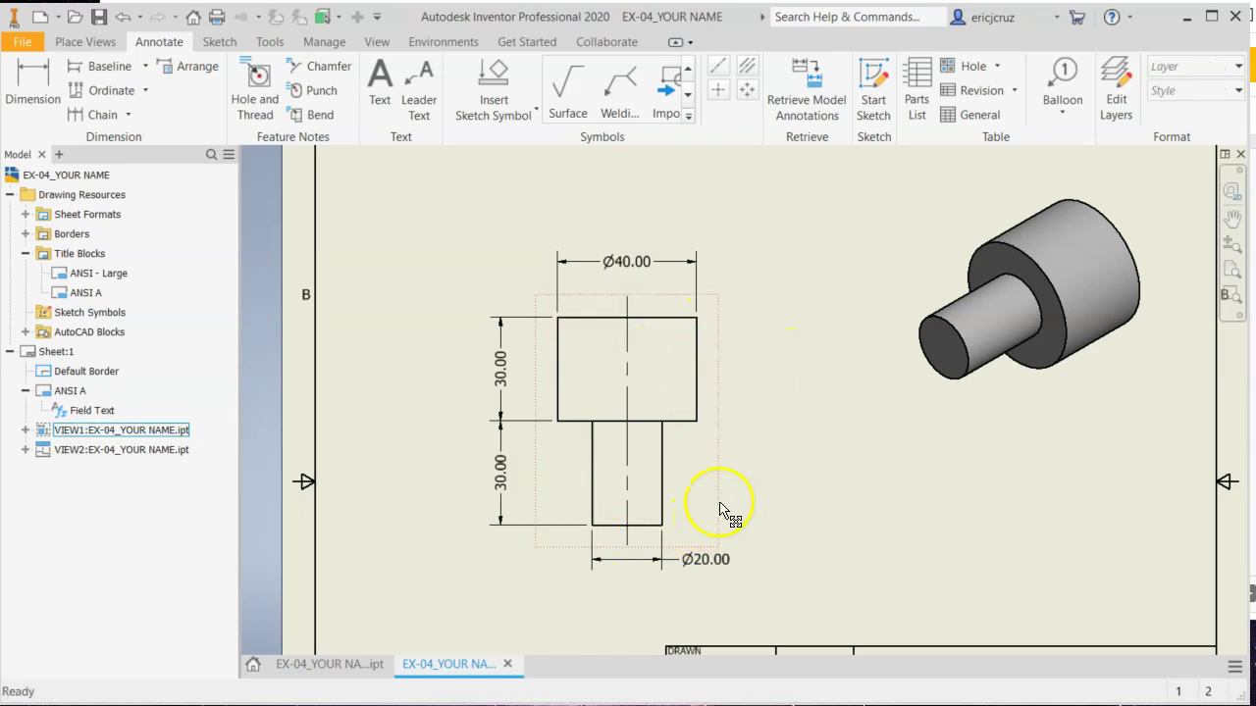
middle_click_drag(819, 436, 789, 440)
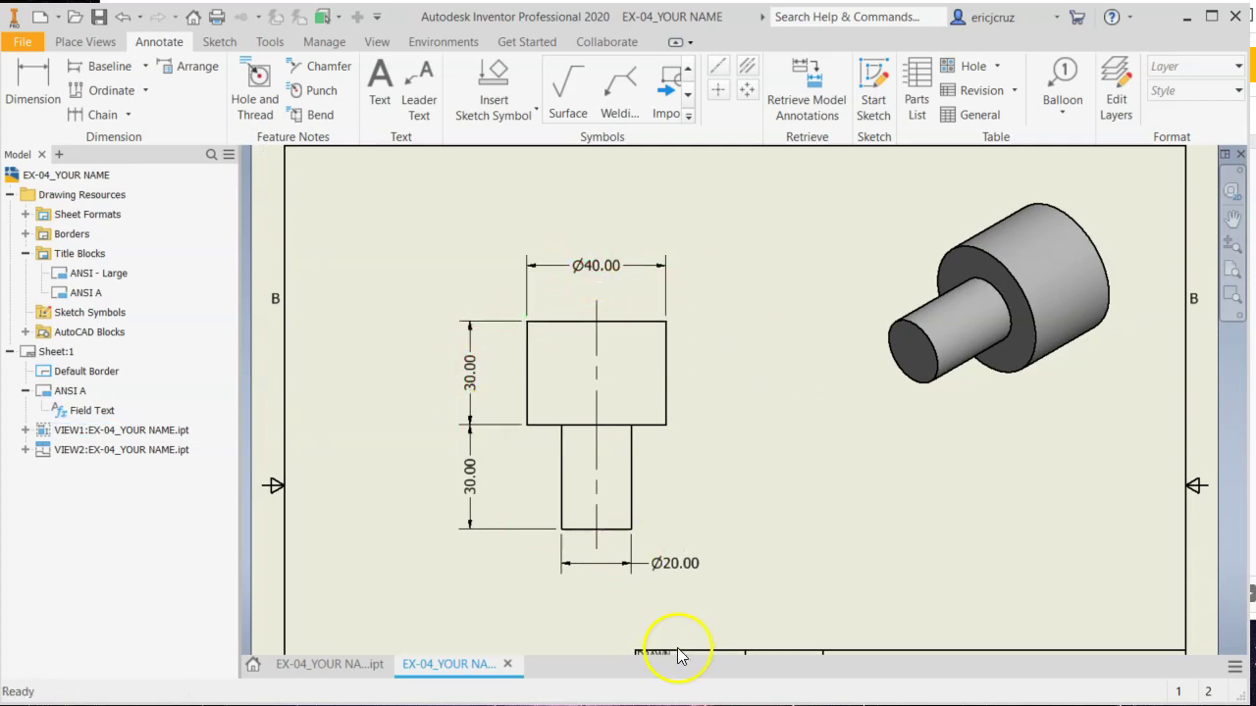
Step: Set the dimension style's linear precision to whole numbers (0)
right_click(589, 274)
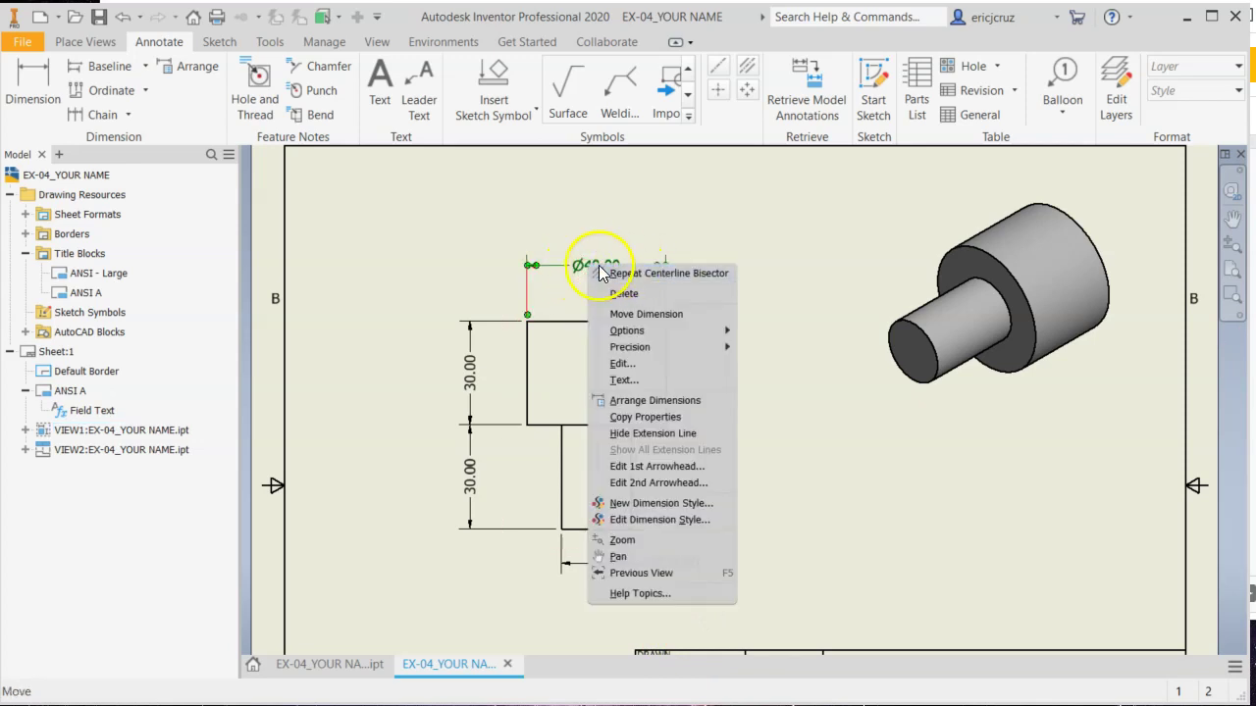
left_click(743, 255)
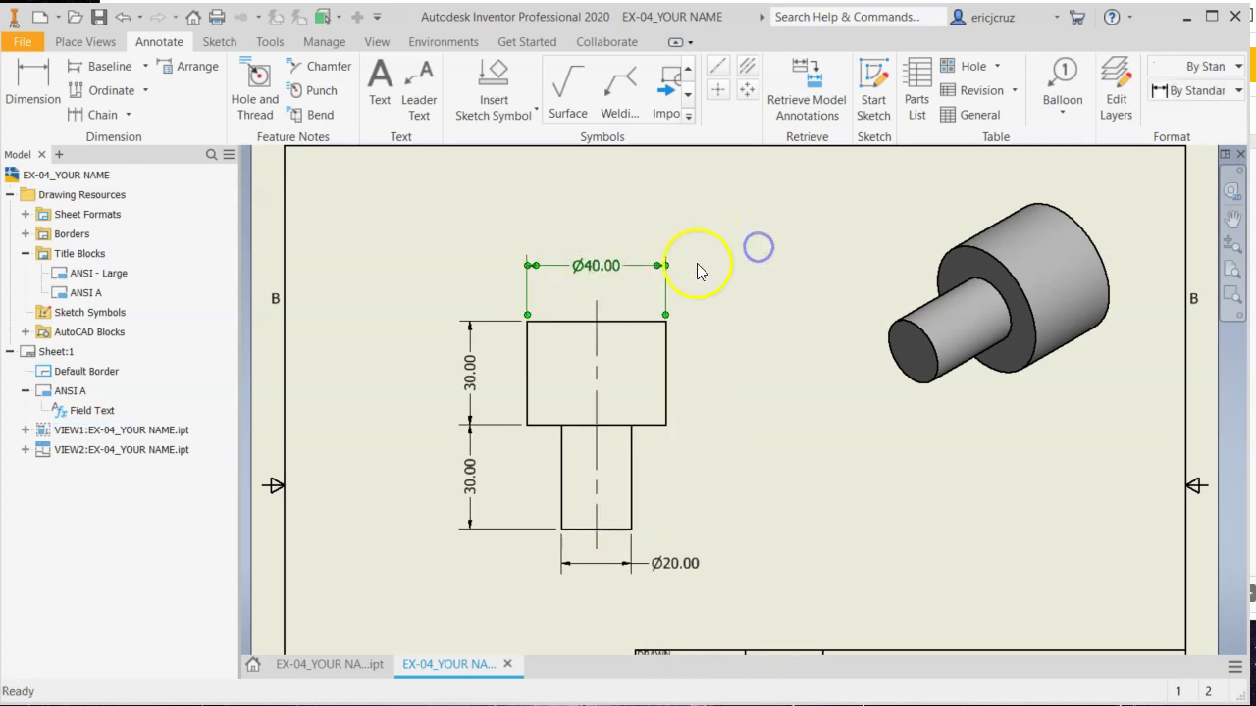
right_click(592, 268)
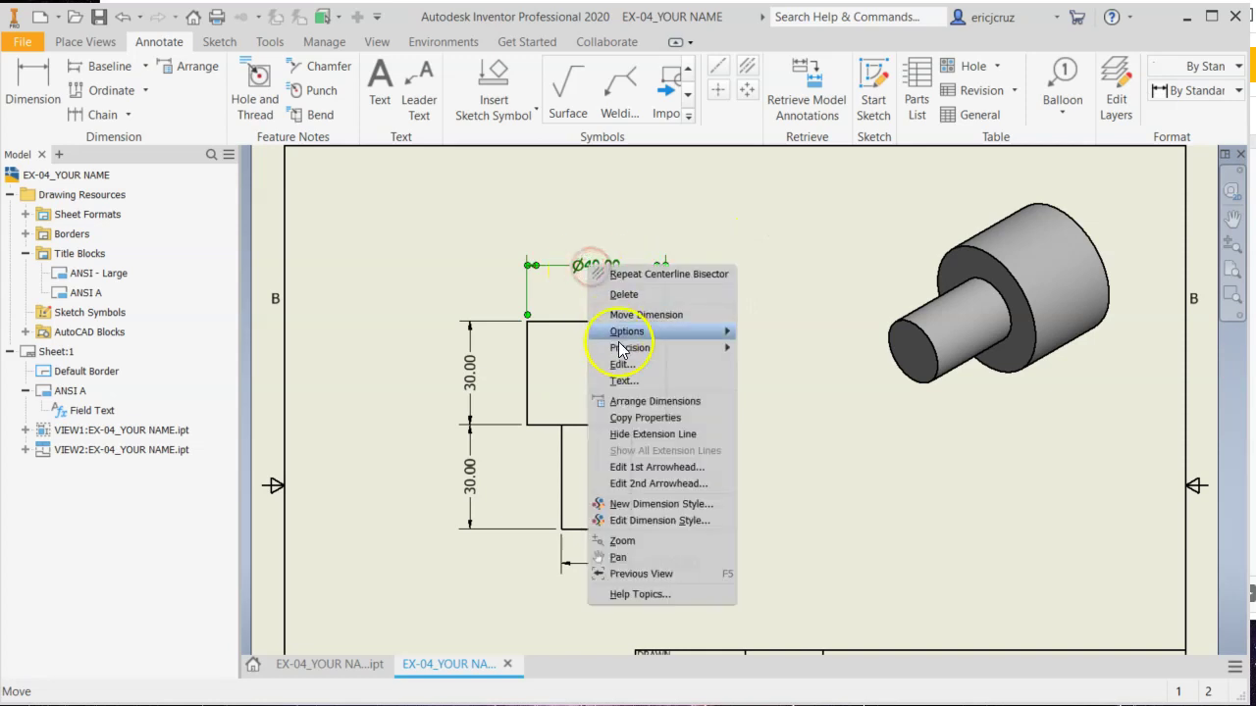
left_click(618, 521)
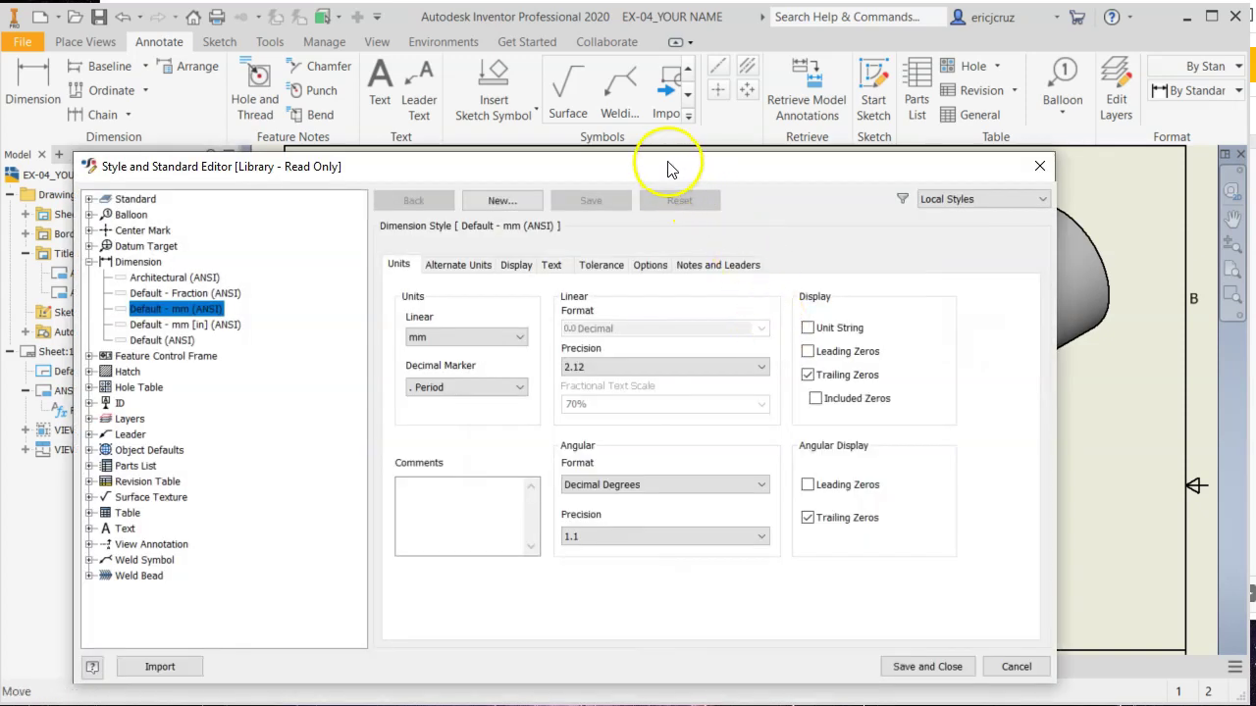
left_click_drag(667, 168, 655, 121)
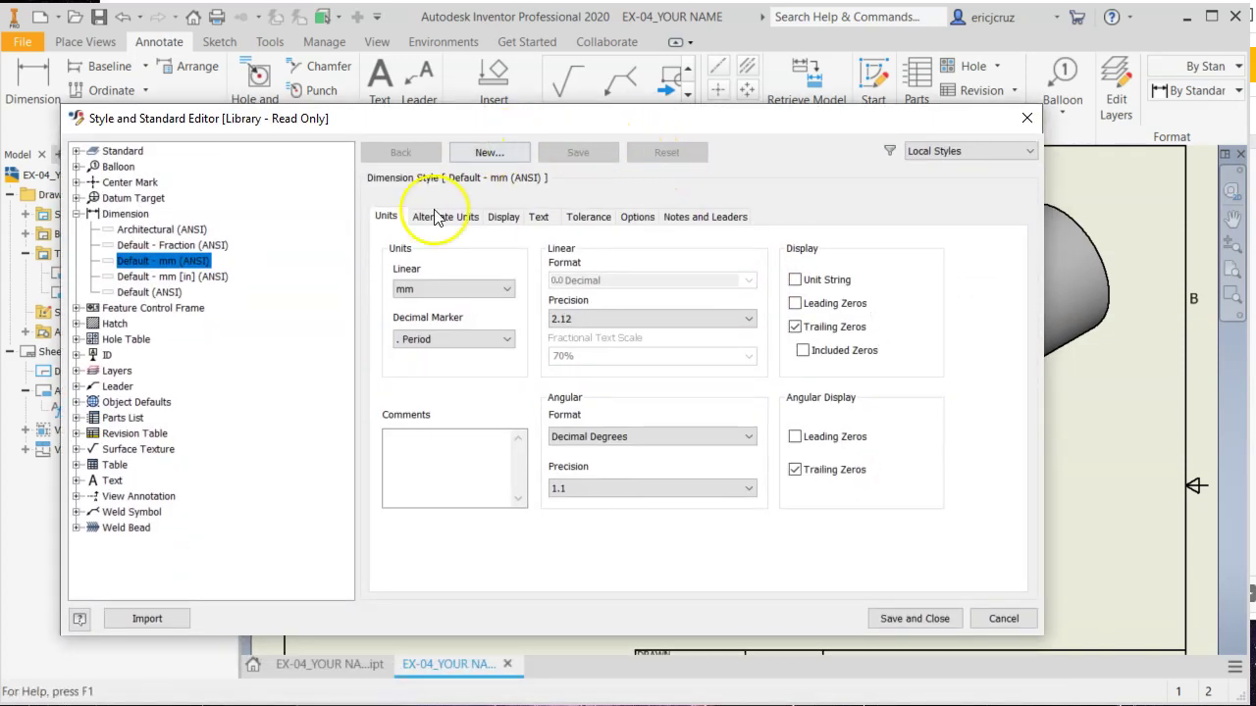
left_click(577, 327)
left_click(575, 334)
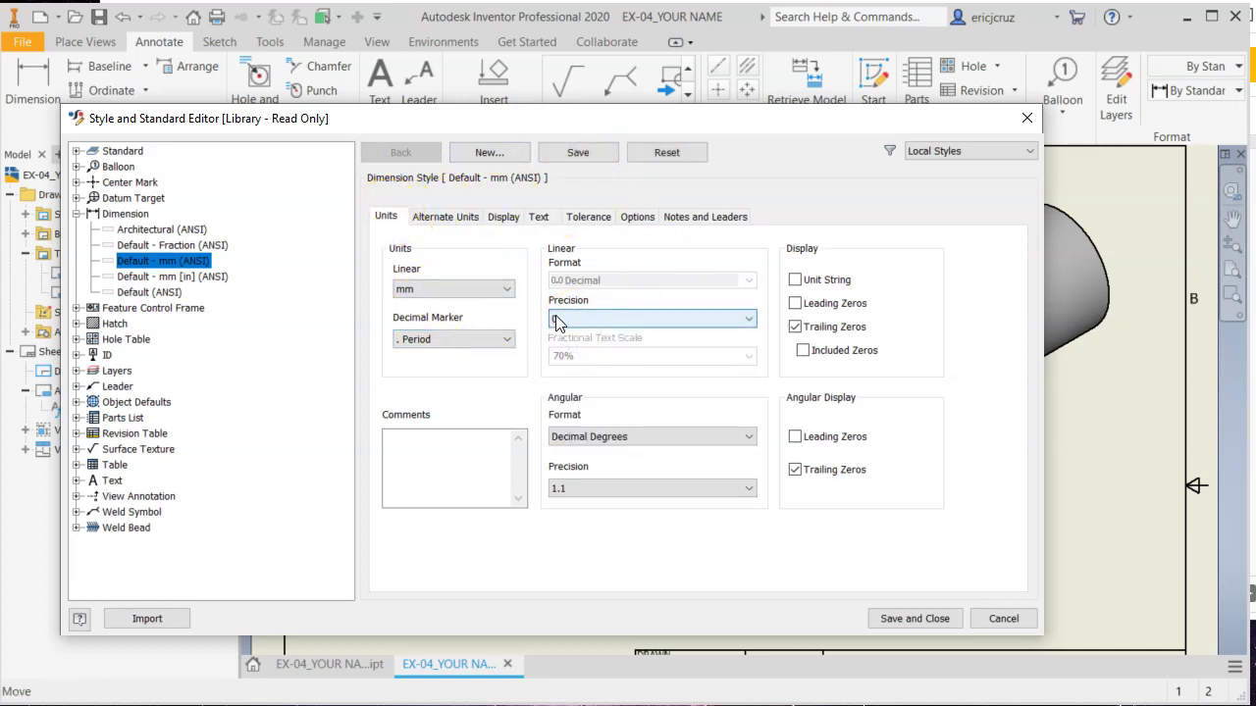
Step: Set dimension text orientation to Inline - Horizontal, then save and close the style editor
left_click(445, 217)
left_click(501, 217)
left_click(544, 220)
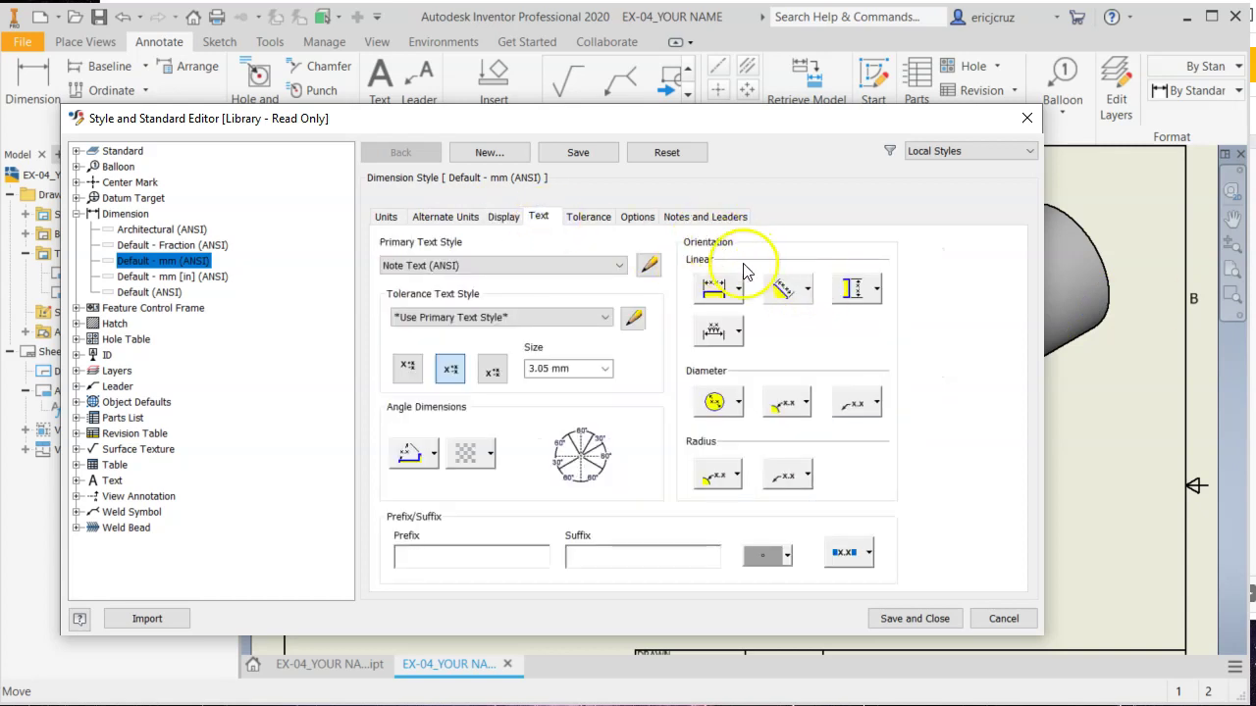
left_click(875, 289)
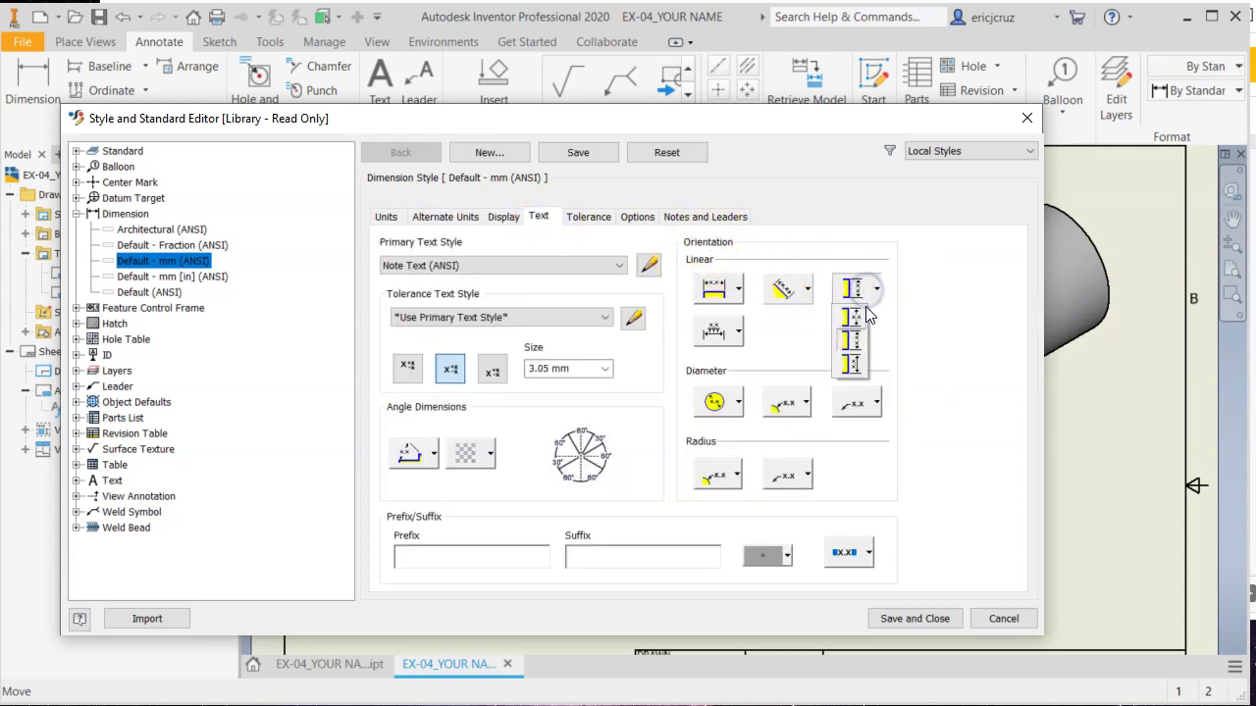
left_click(850, 315)
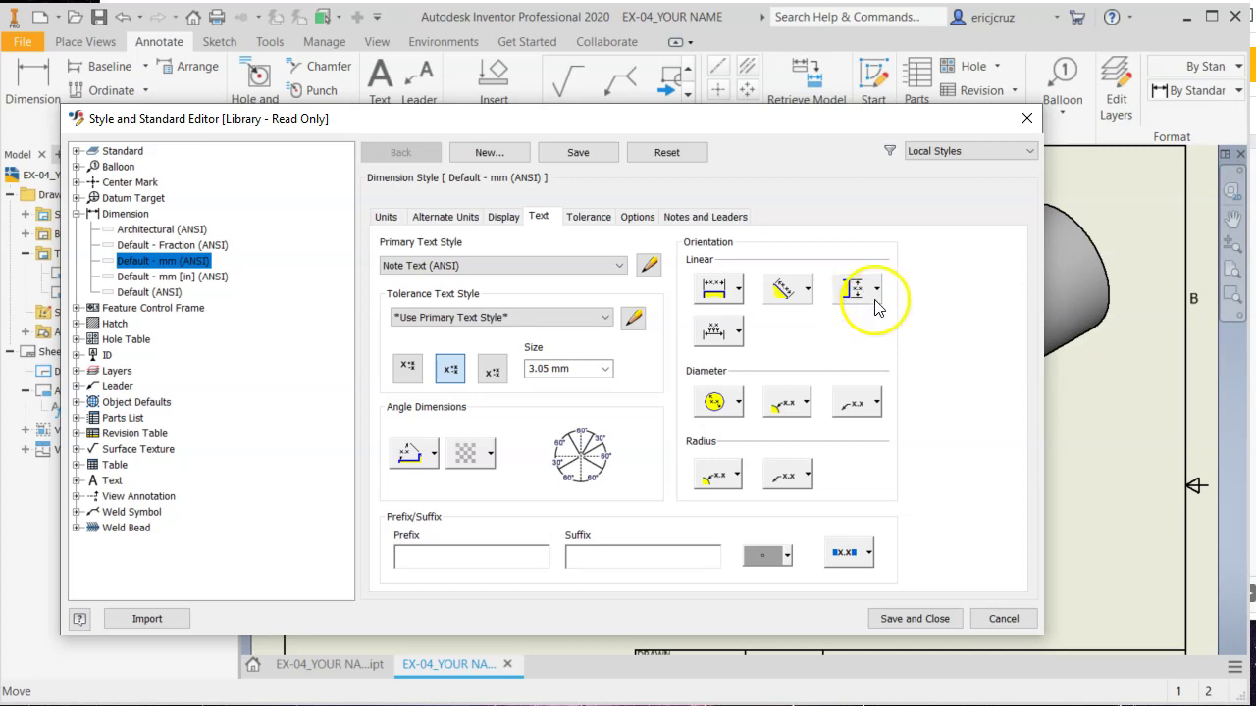
left_click(944, 628)
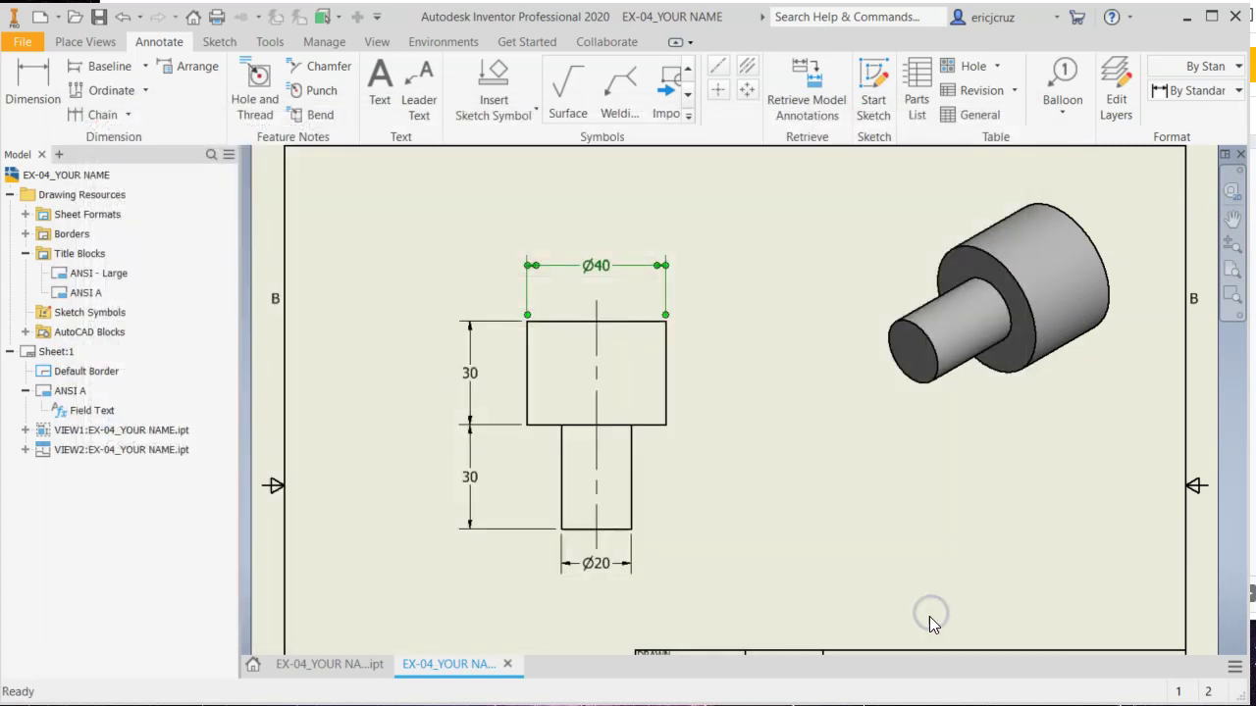
Step: Compare the updated drawing with the reference slide and fit the whole sheet in view
middle_click_drag(743, 532, 681, 504)
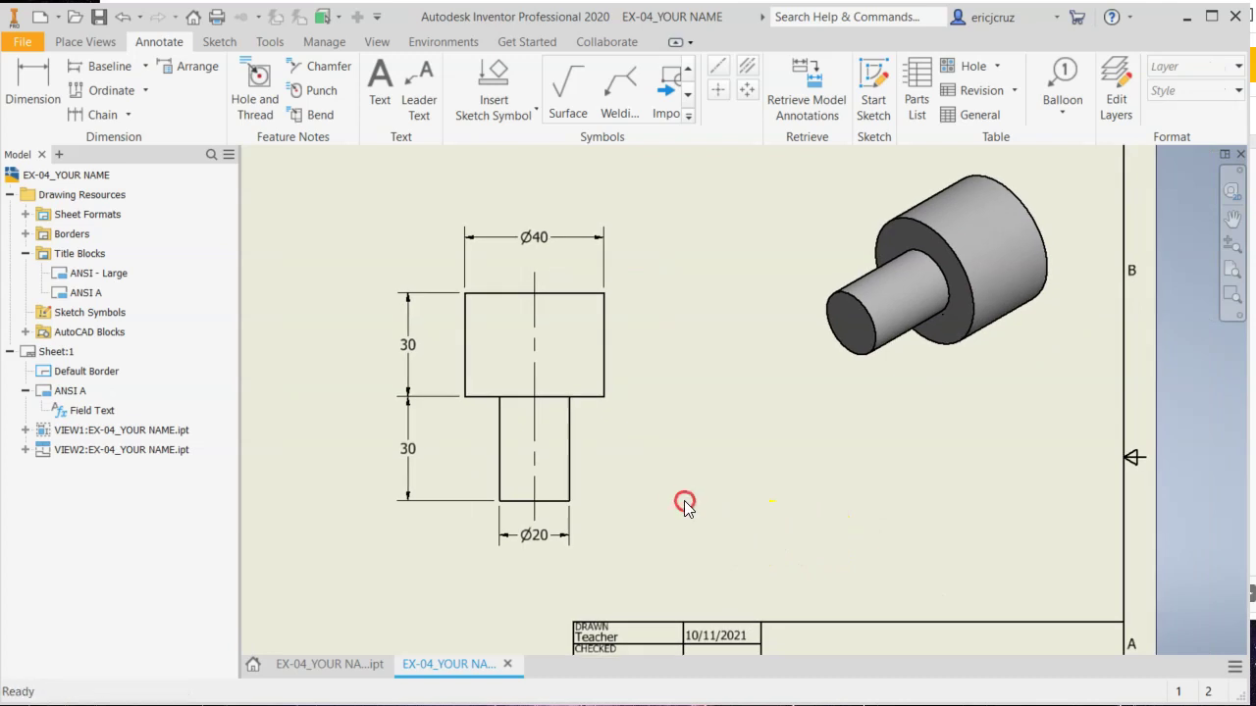
key("alt+Tab")
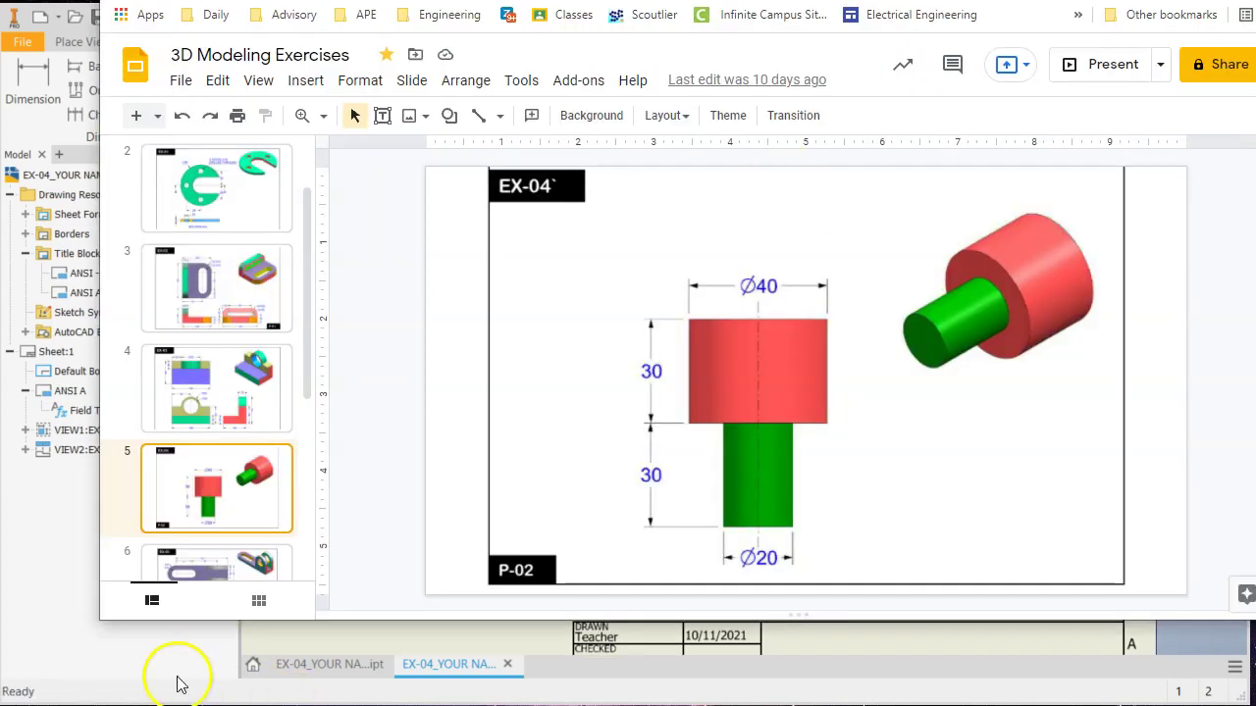
left_click(132, 654)
mouse_move(754, 444)
middle_mouse_down()
mouse_move(752, 364)
mouse_move(715, 359)
mouse_move(705, 444)
middle_mouse_up()
scroll(715, 359, "down", 2)
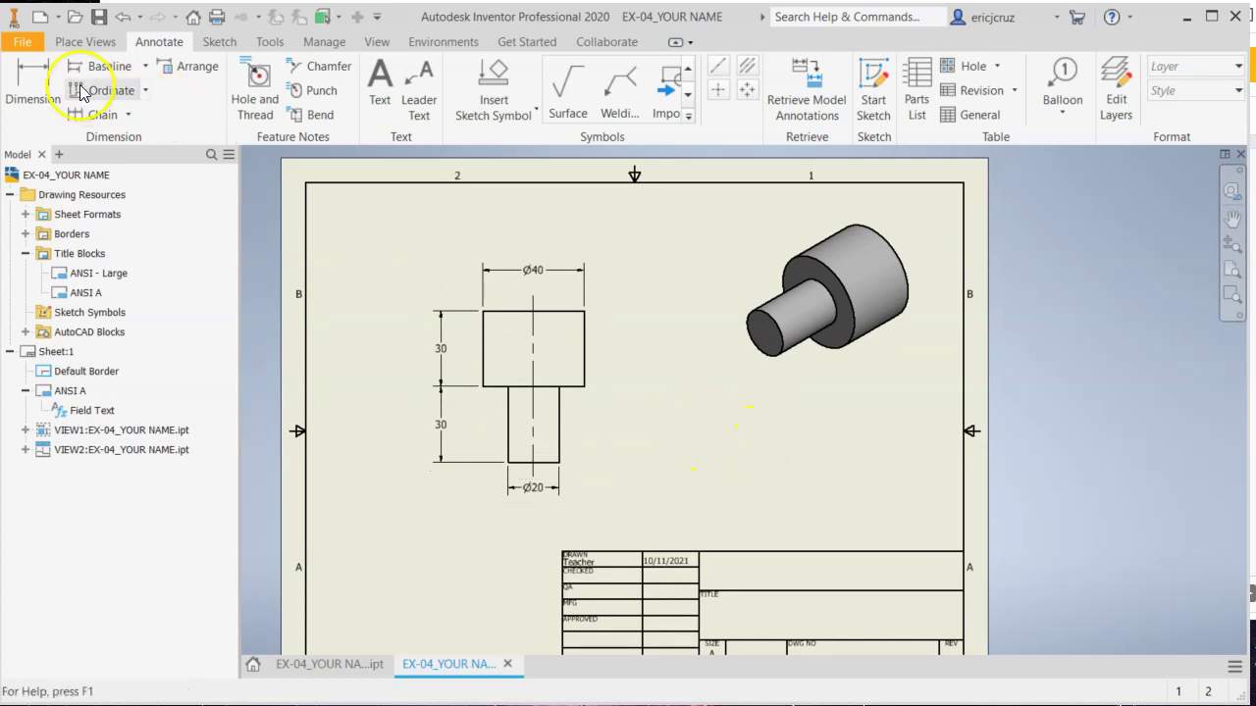
Step: In iProperties Summary, enter the title EX-04 and the subject
left_click(26, 43)
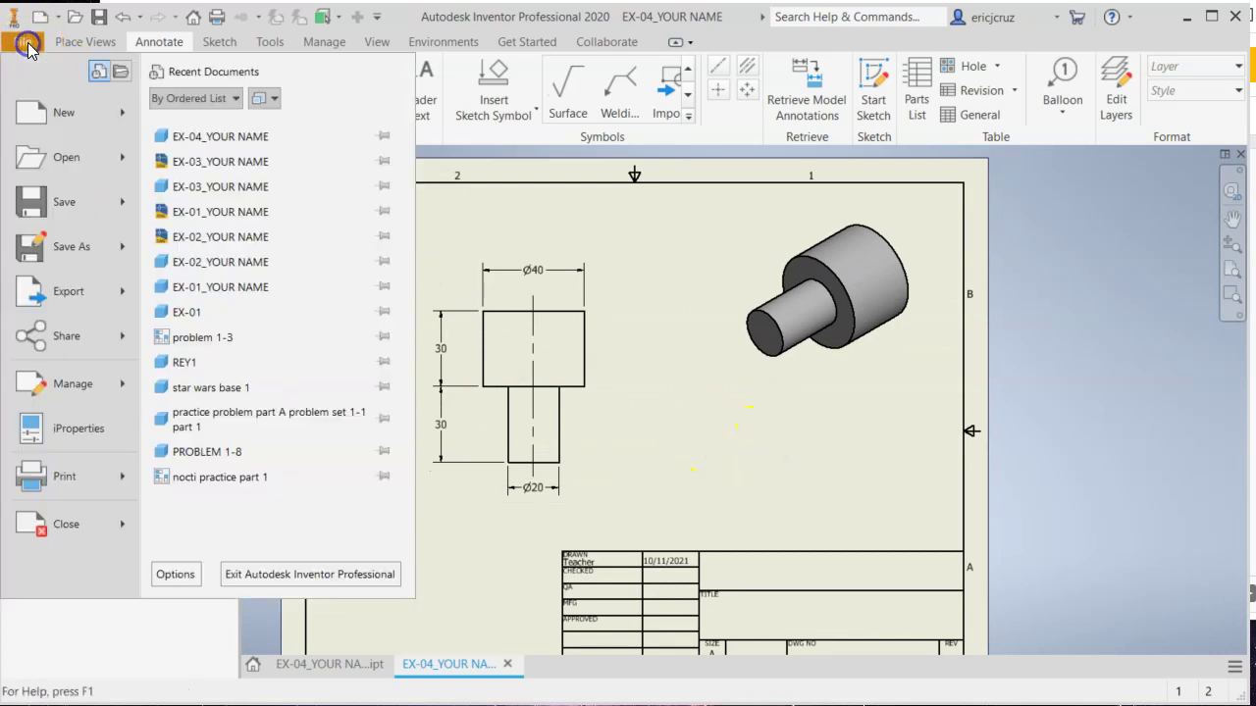
left_click(54, 428)
left_click_drag(272, 147, 298, 80)
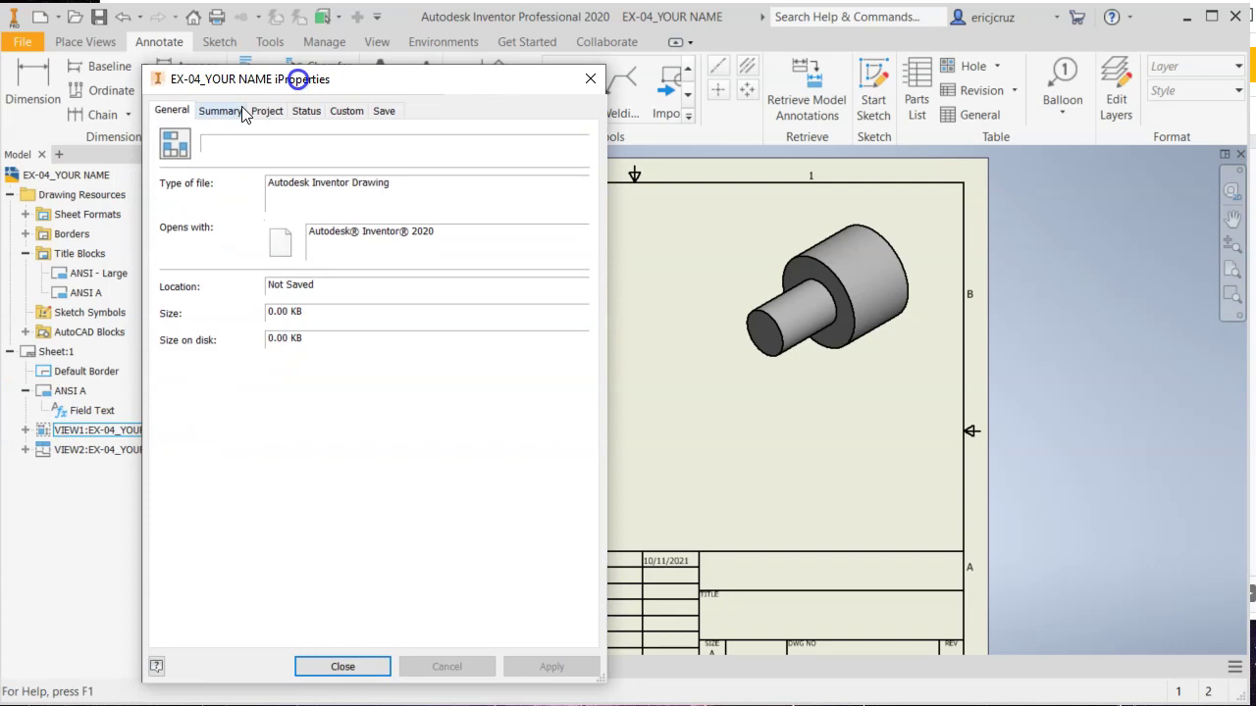
left_click(220, 110)
left_click(324, 136)
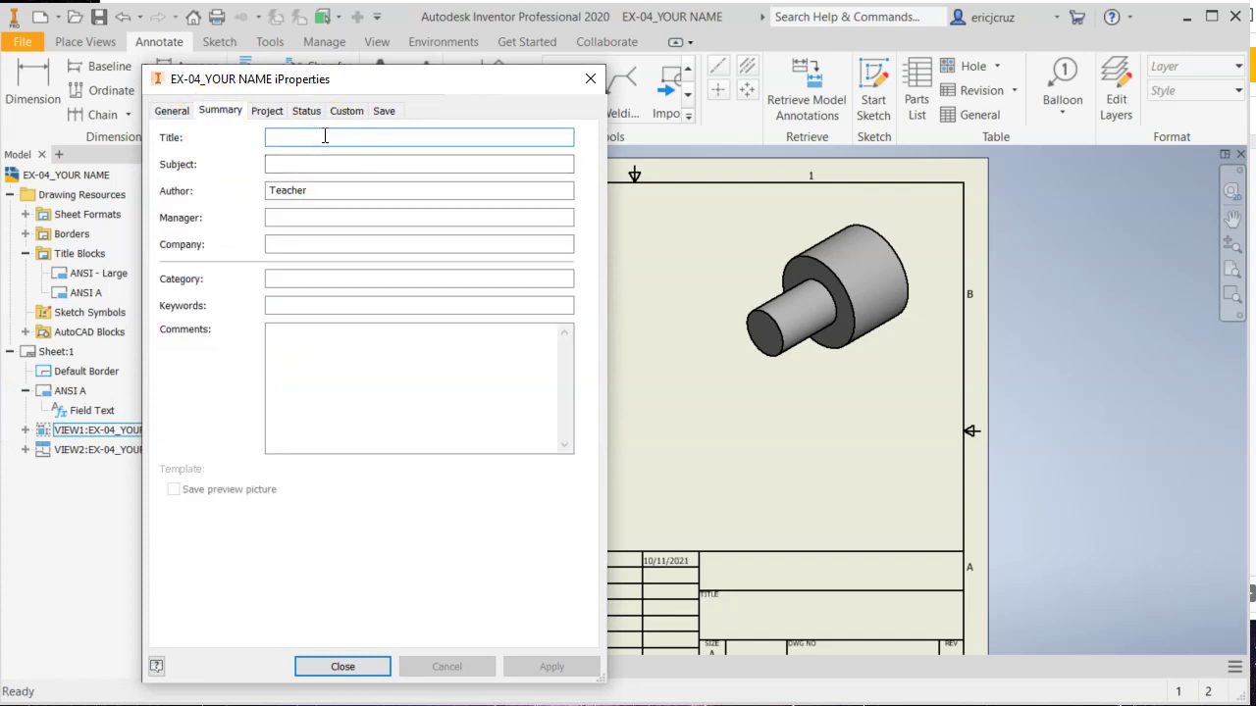
type("EX-04")
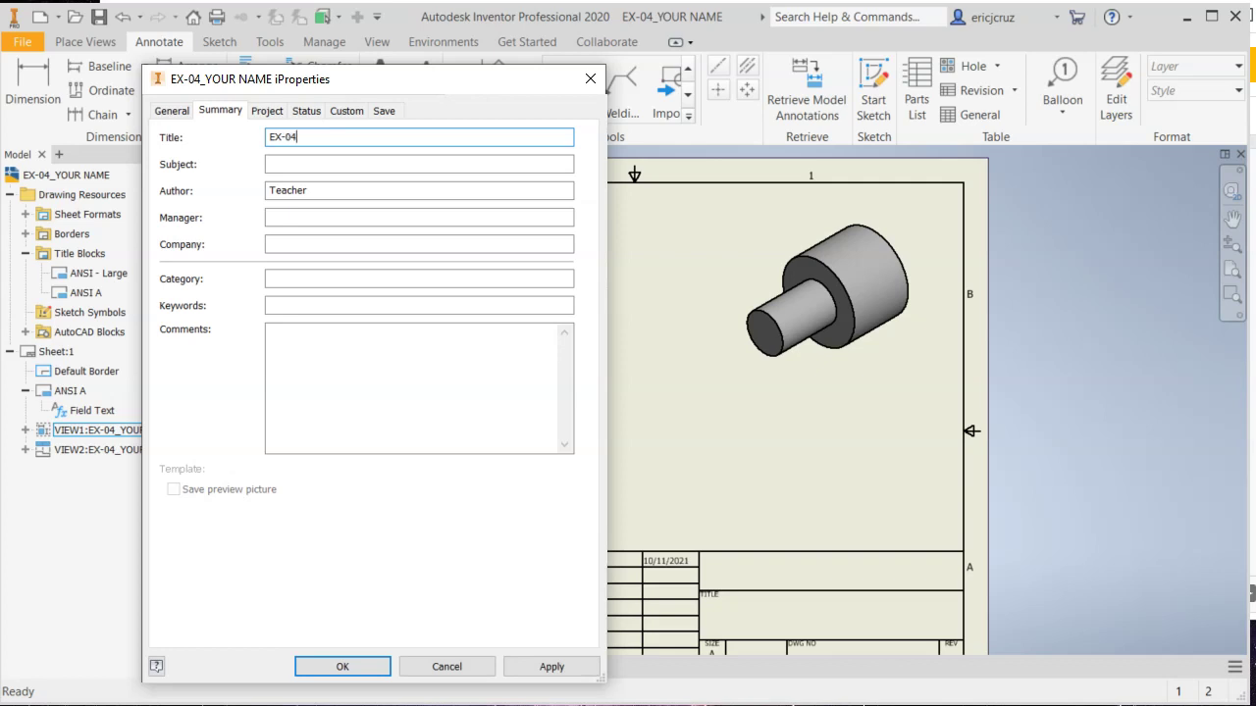
left_click(278, 164)
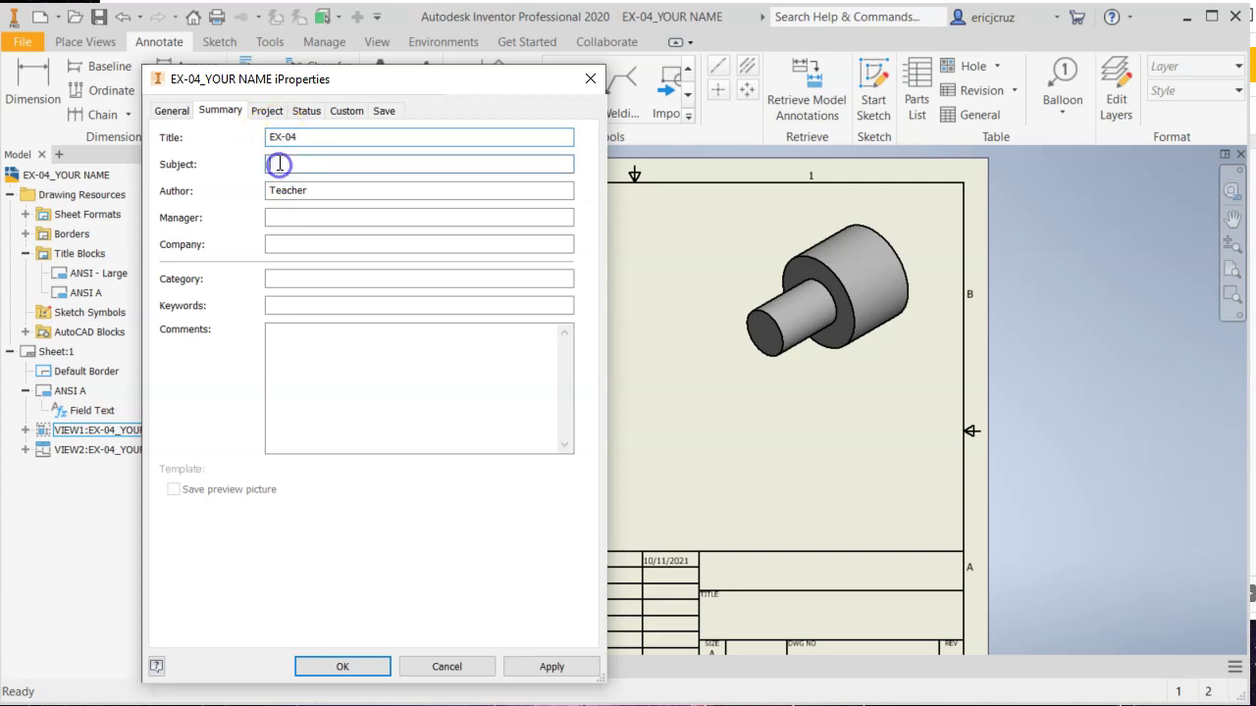
type("ENGINEERING")
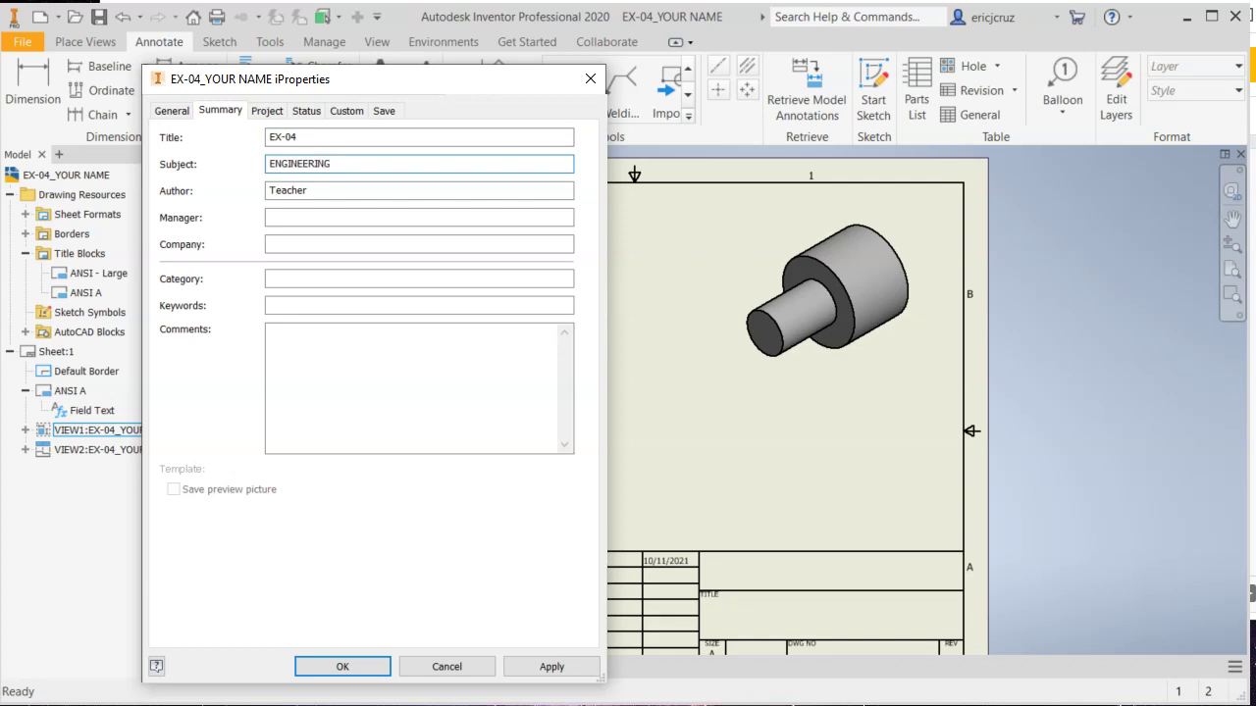
Step: Fill in the author, manager and company KENSINGTON, then apply and confirm
double_click(304, 189)
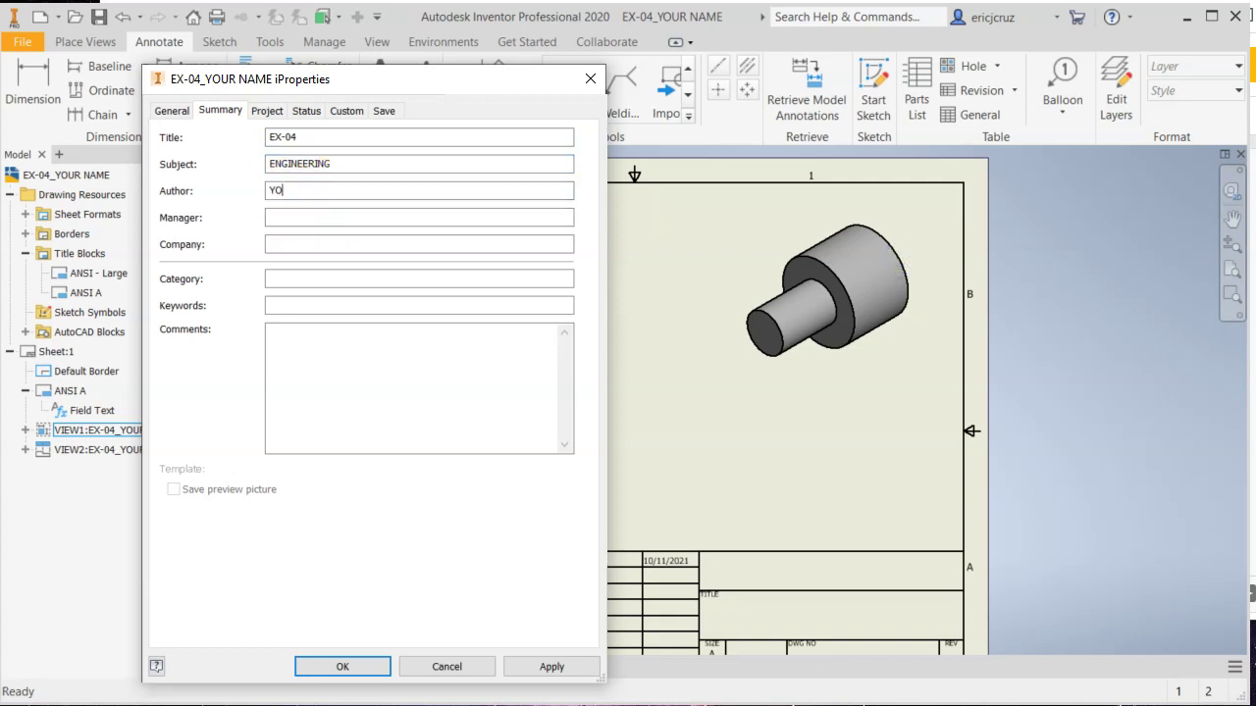
left_click(308, 215)
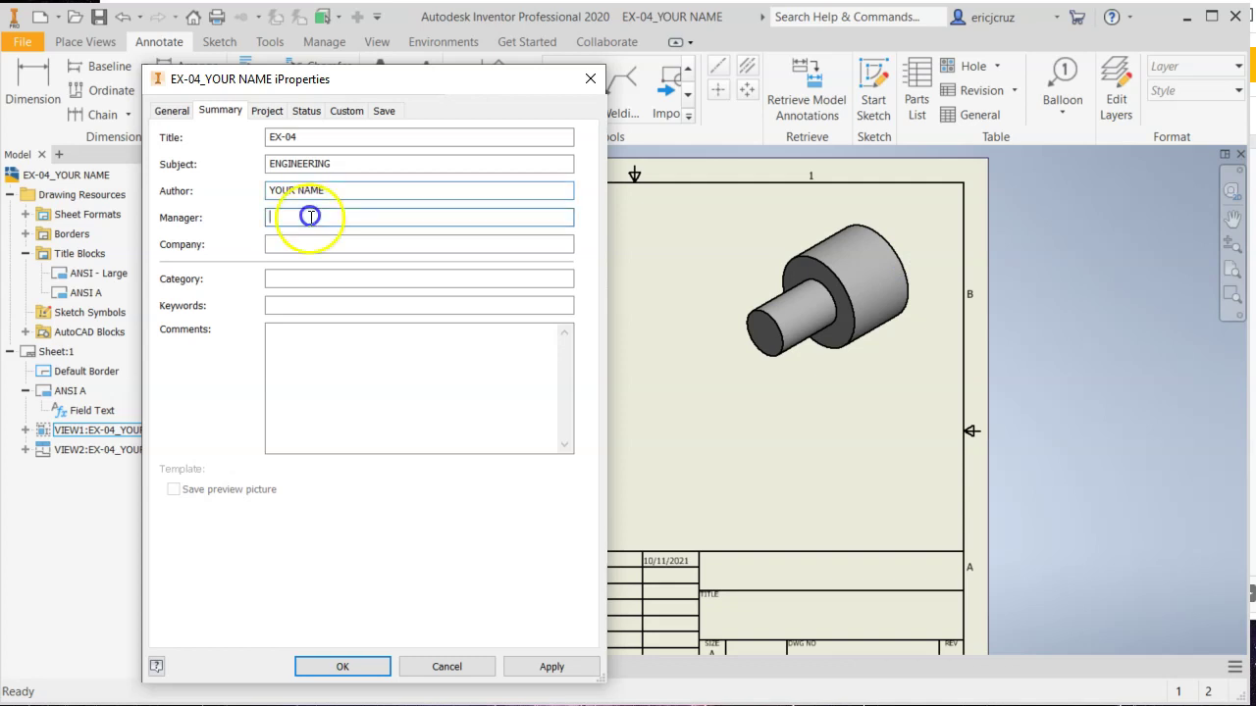
type("CRUZ")
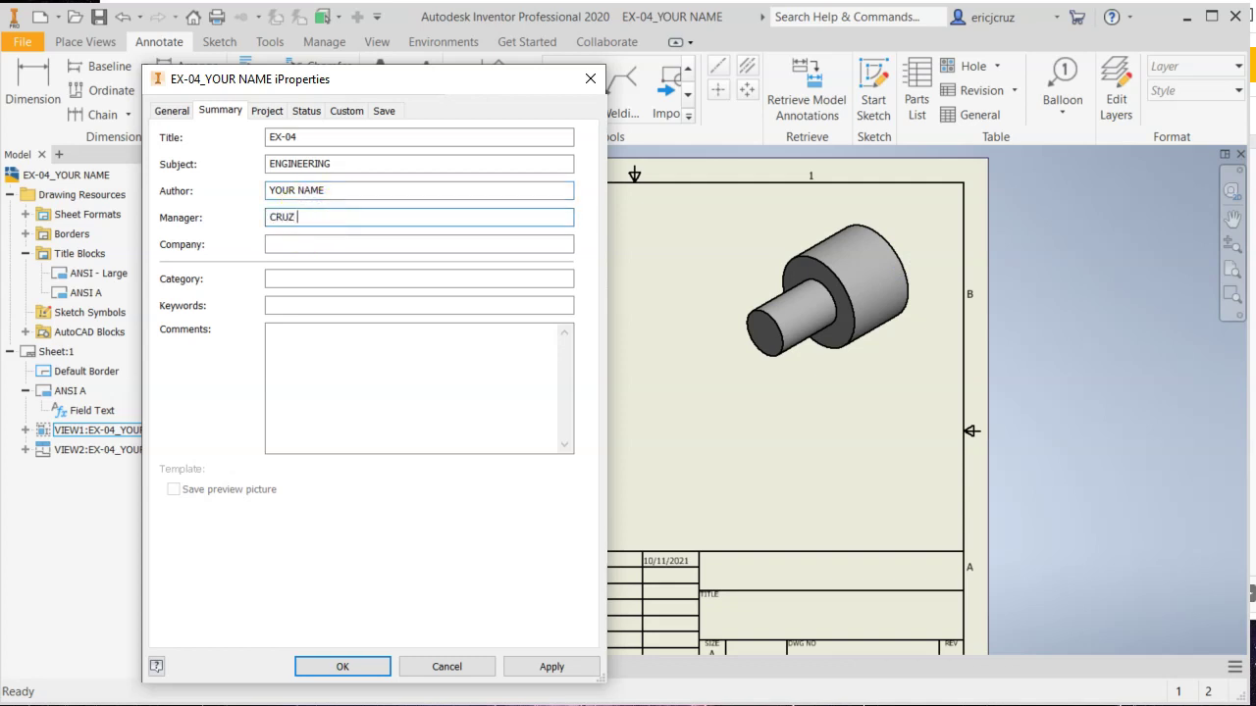
left_click(330, 245)
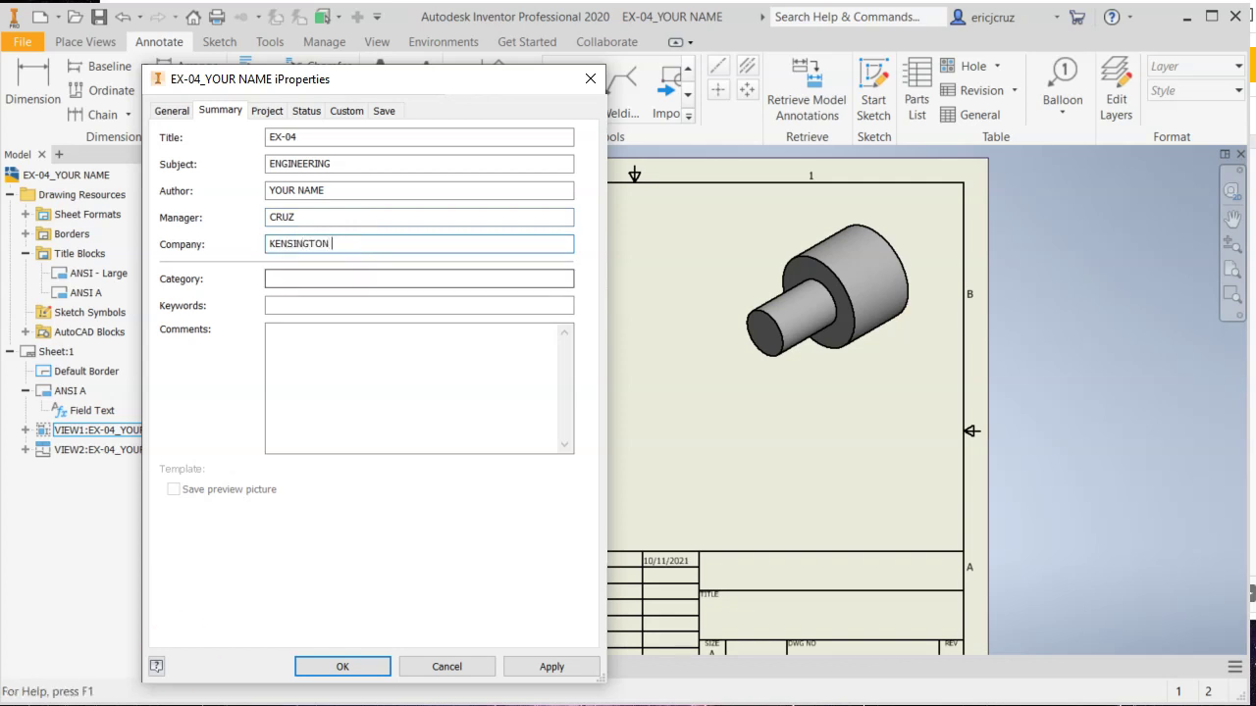
left_click(546, 666)
left_click(365, 666)
Step: Check the updated title block on the sheet
scroll(807, 584, "up", 6)
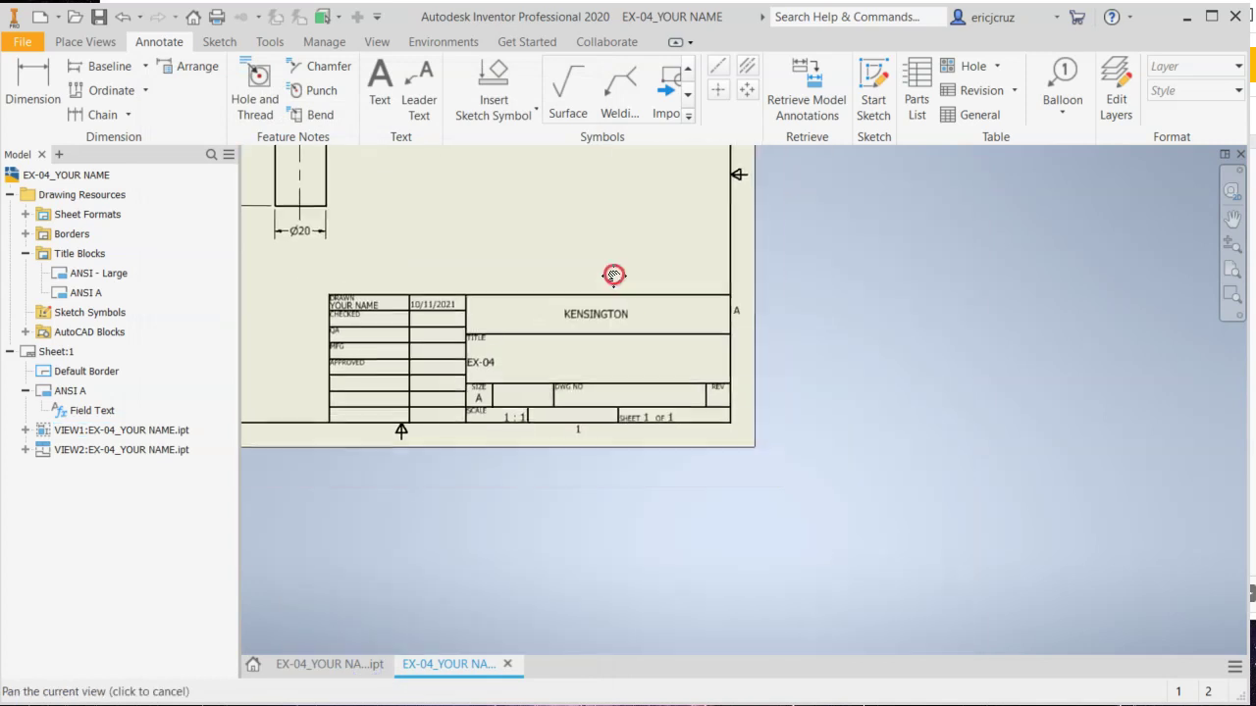
scroll(953, 364, "down", 3)
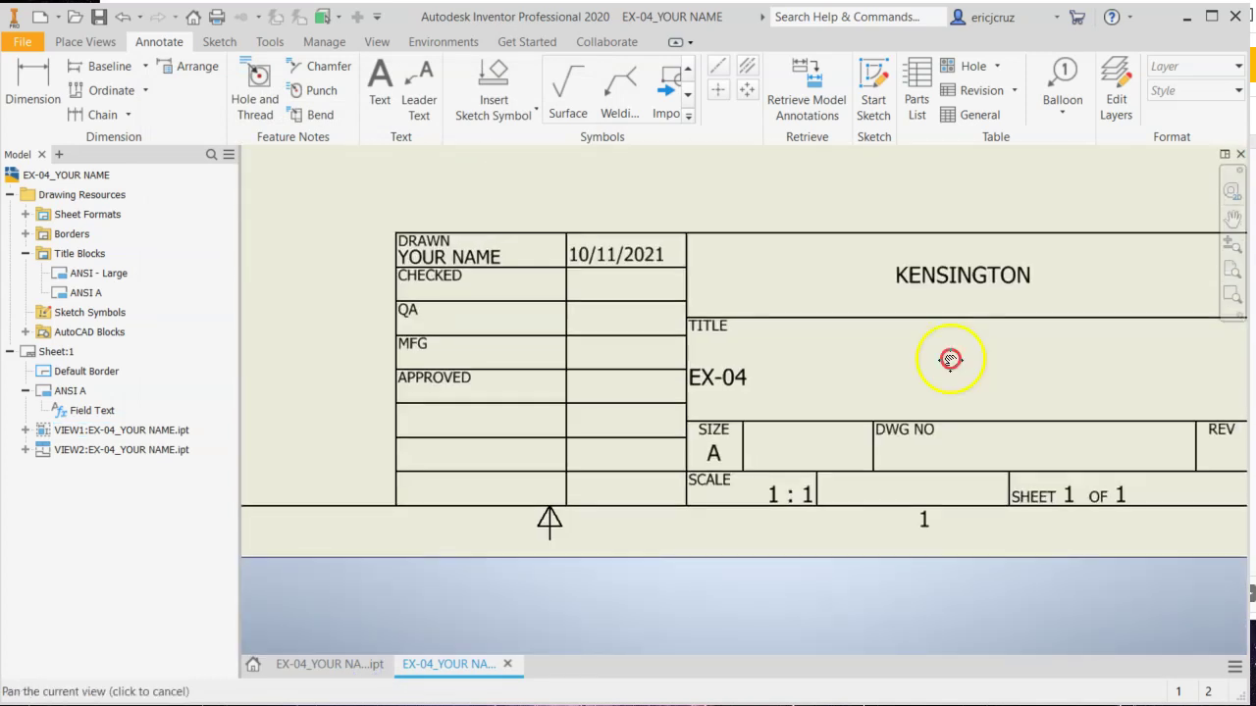
left_click(913, 441)
scroll(879, 473, "down", 5)
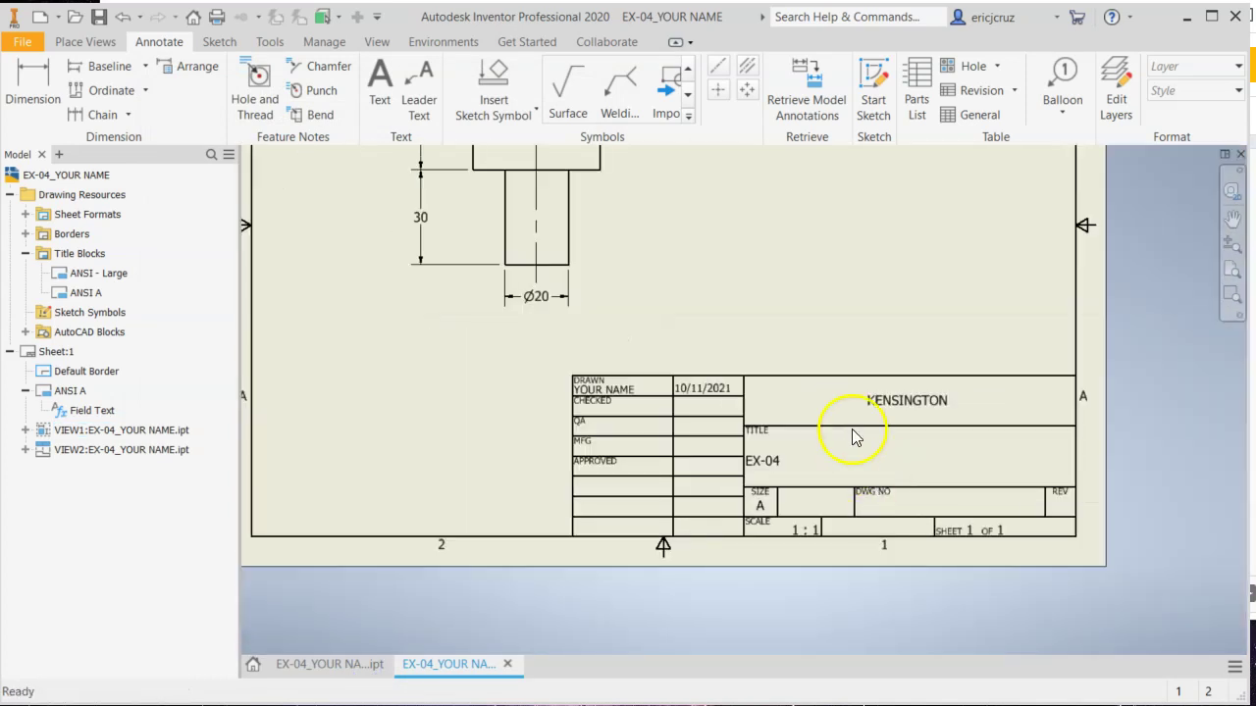
left_click(752, 395)
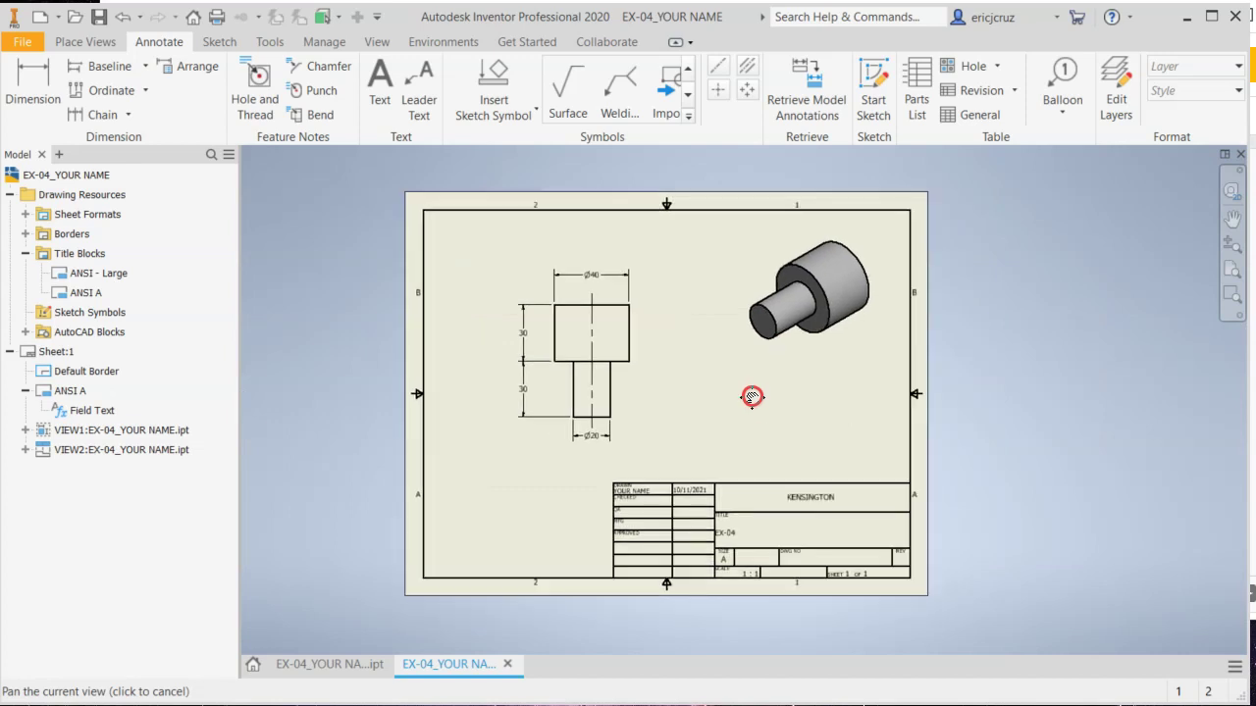
Step: Save EX-04_YOUR NAME.dwg, then export a PDF copy to the exercise models folder
left_click(99, 17)
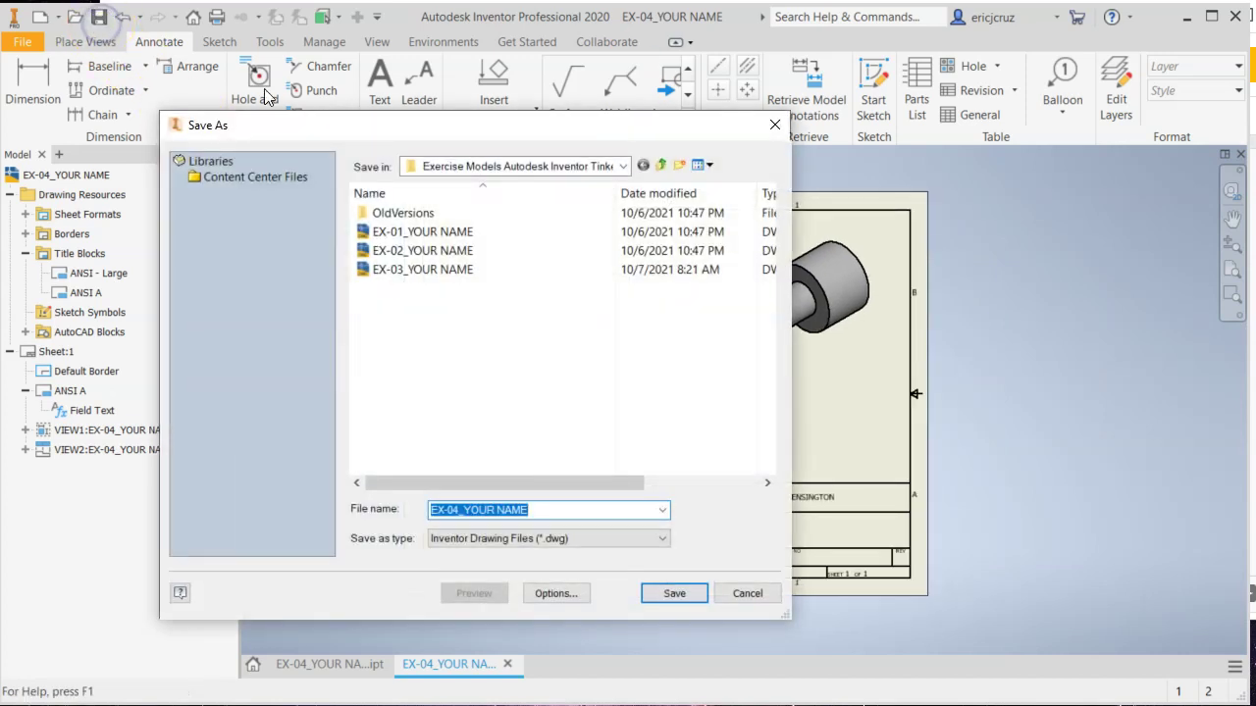
left_click(697, 592)
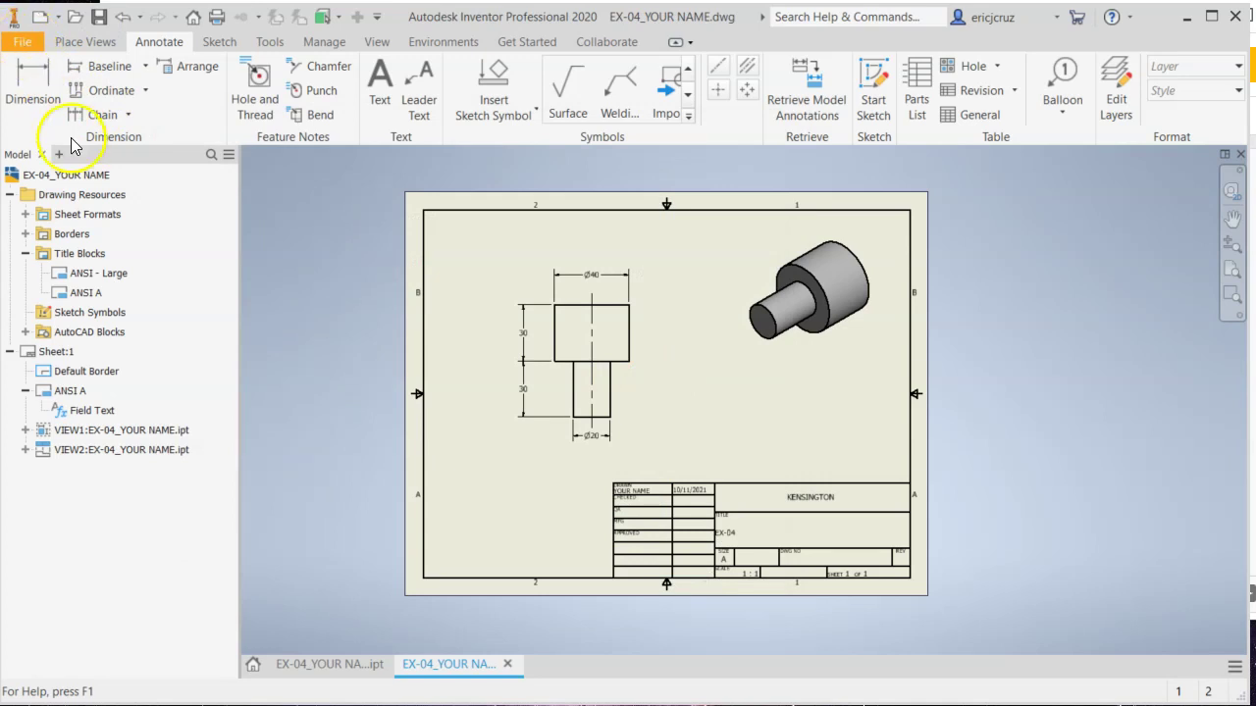
left_click(27, 46)
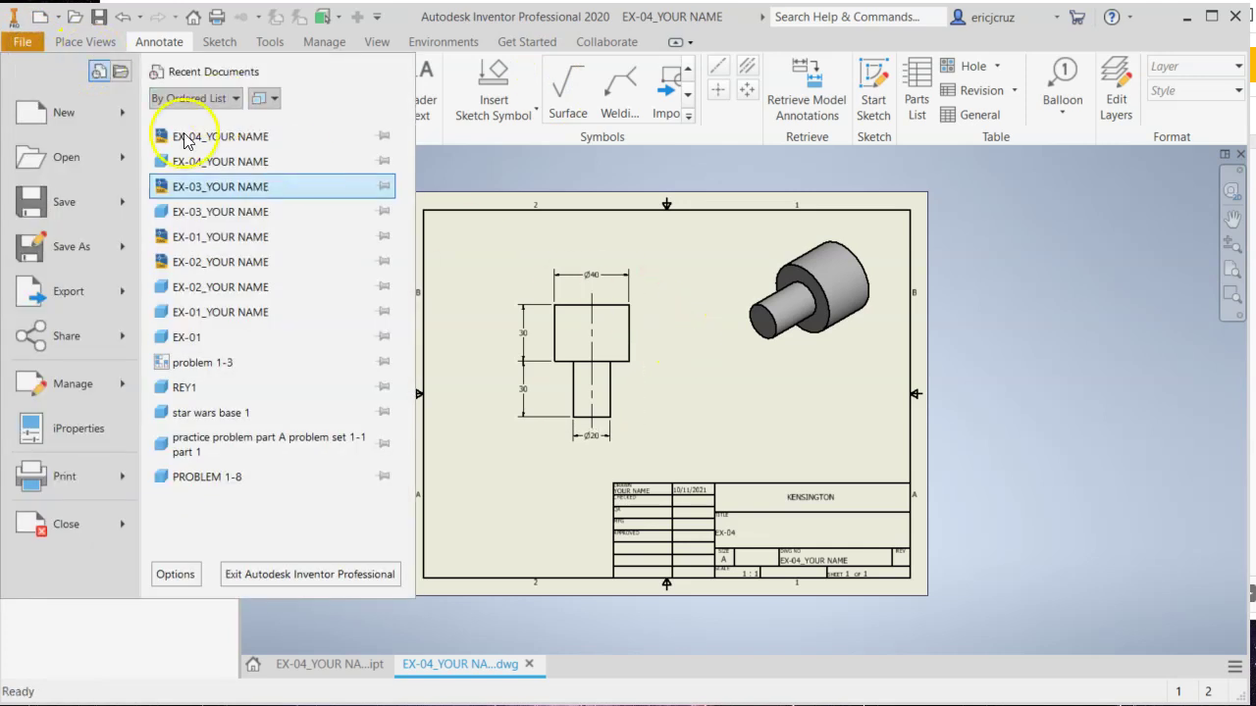
mouse_move(78, 287)
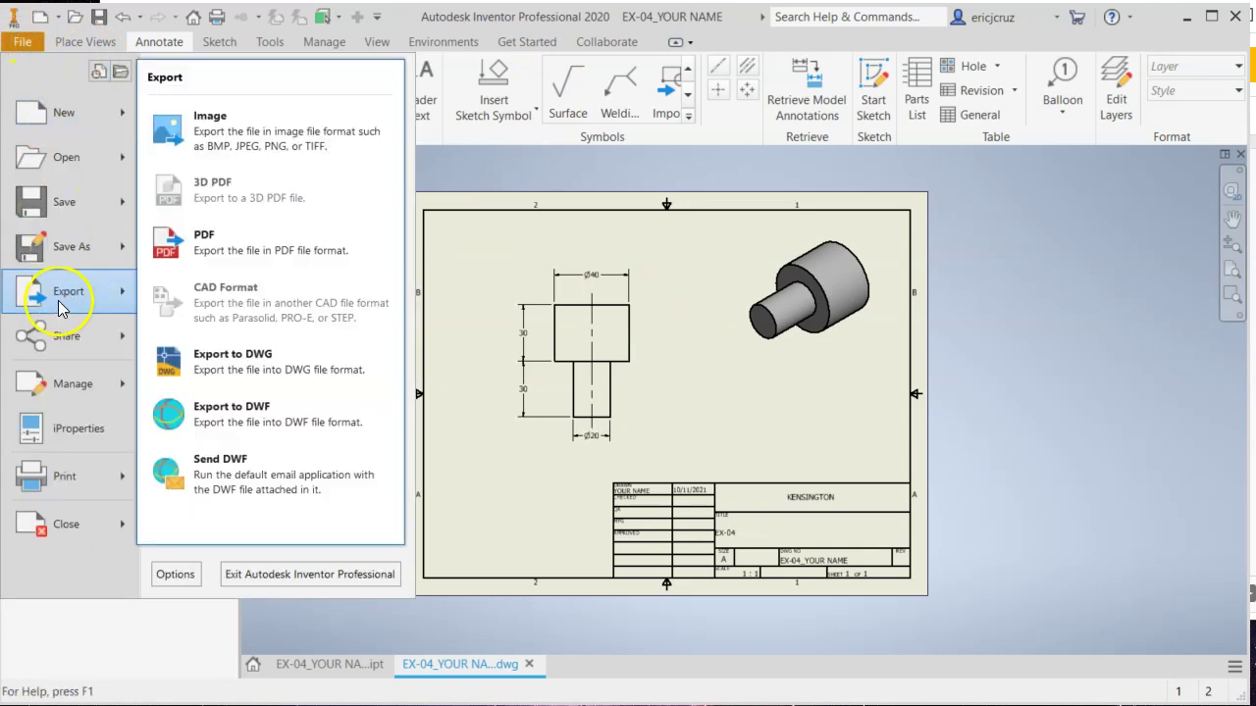
left_click(239, 248)
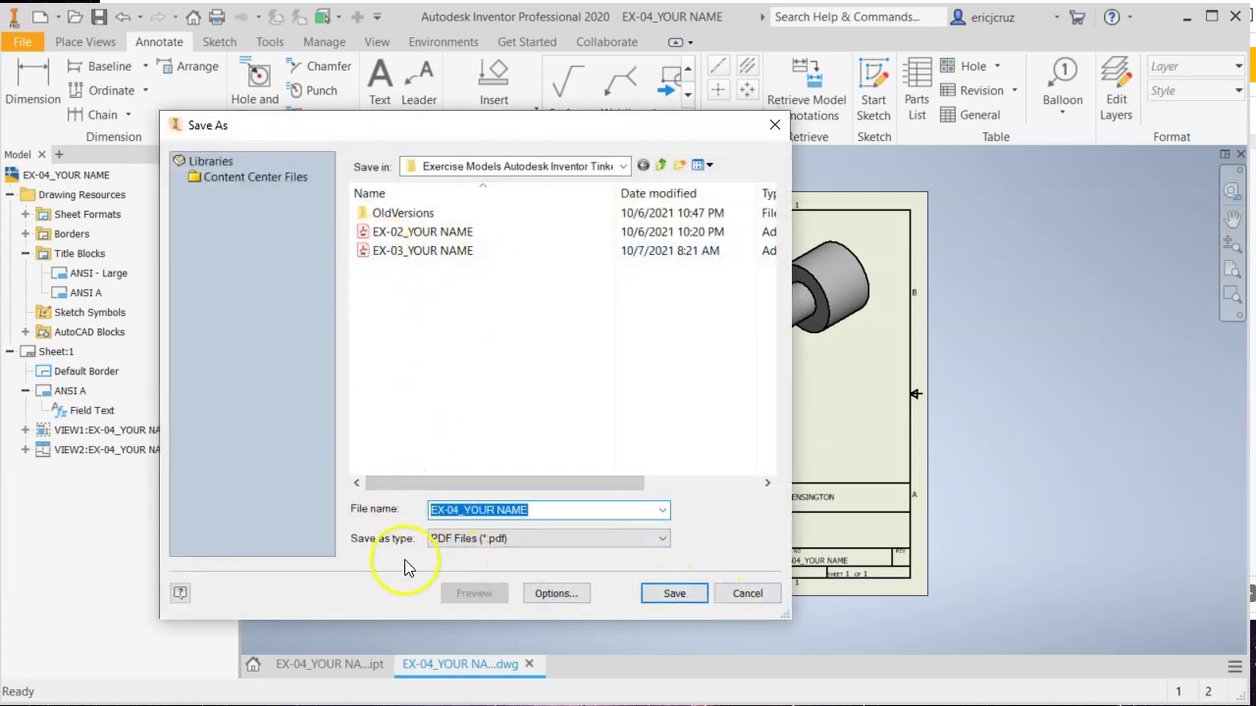
left_click(675, 593)
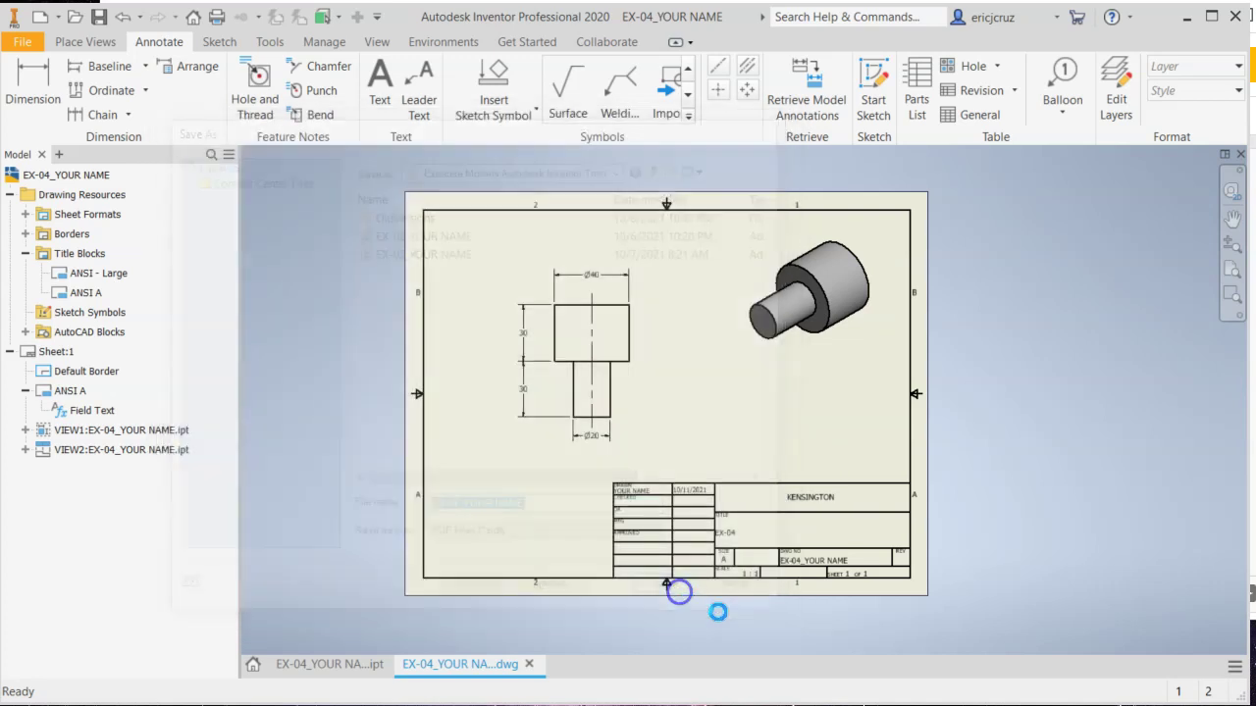
left_click(1037, 466)
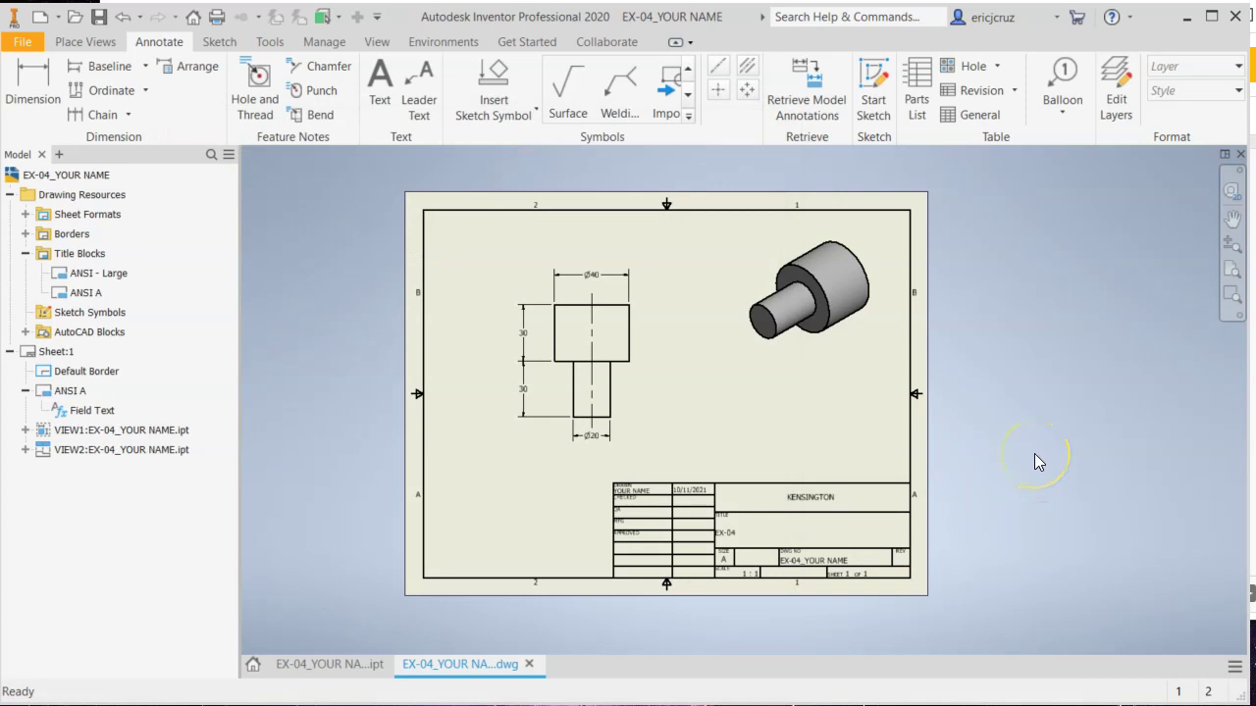
left_click(992, 449)
left_click(902, 453)
left_click(885, 444)
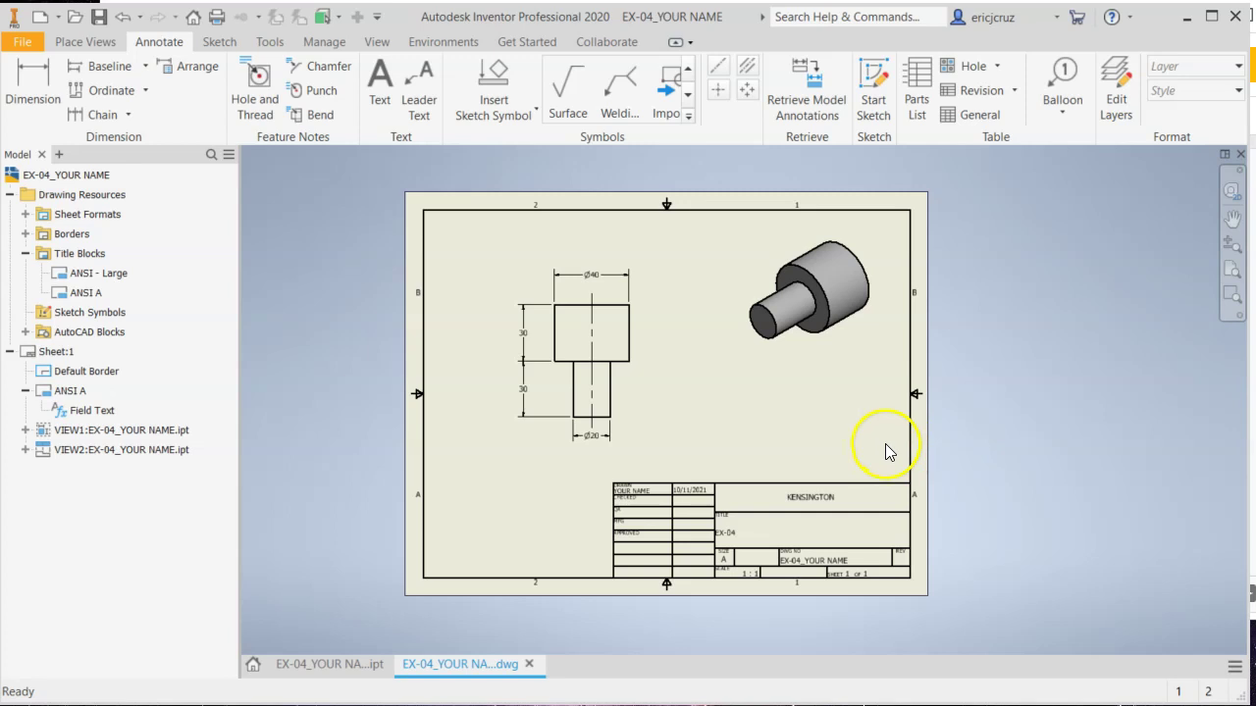